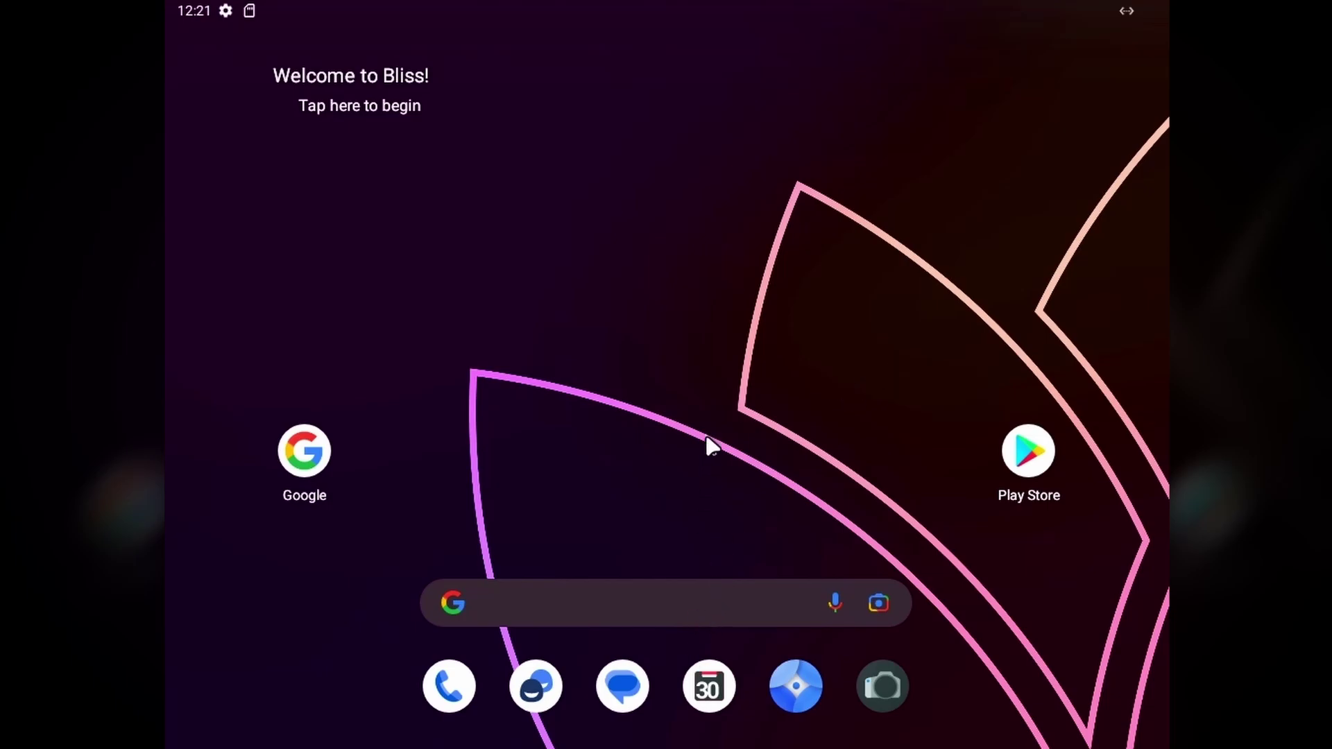
Launch Settings from the app drawer and view the About tablet information.
drag(666, 633, 728, 619)
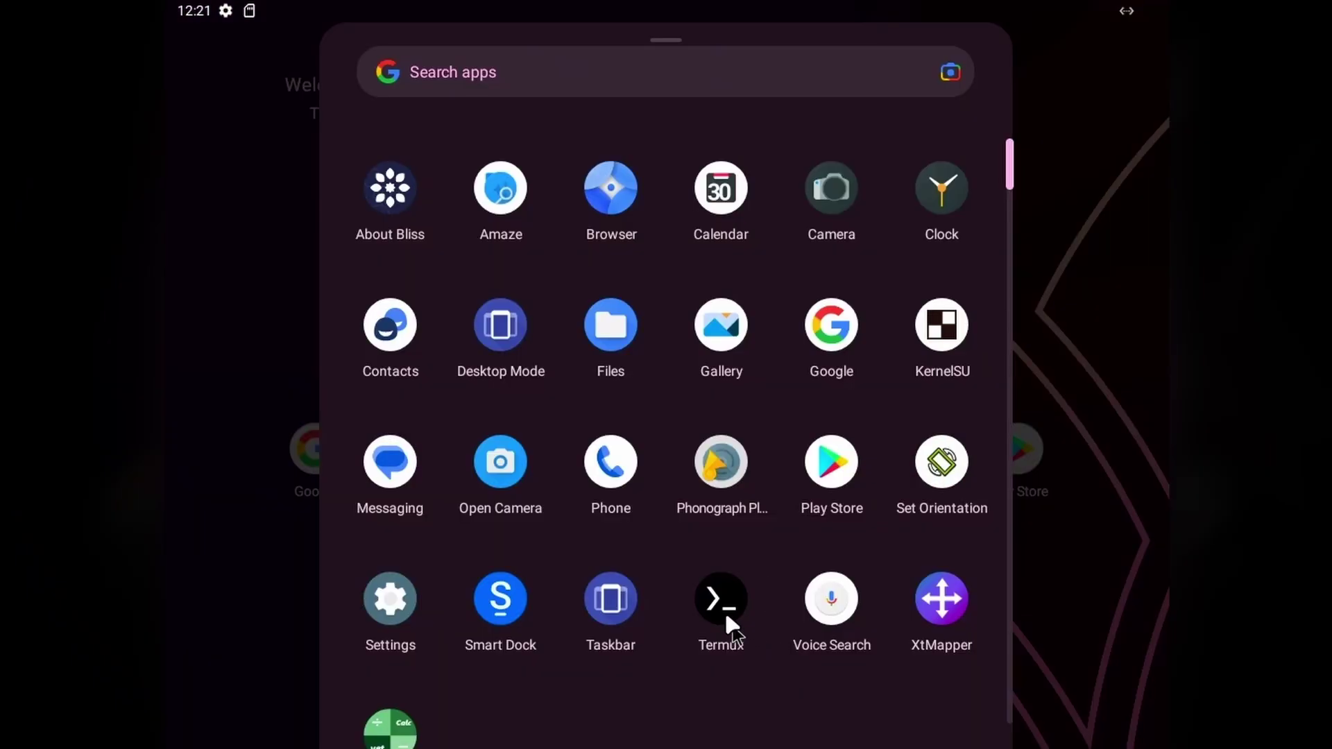
click(392, 601)
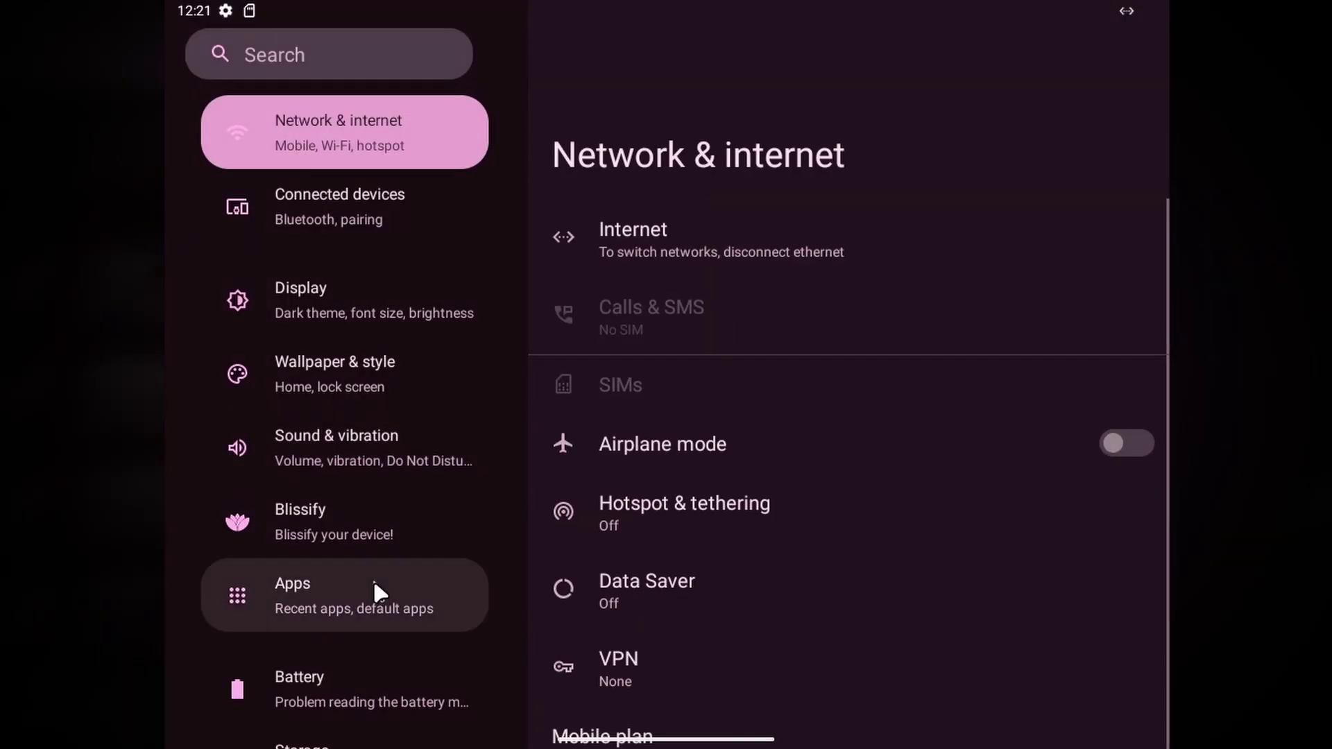
scroll(360, 628, down, 5)
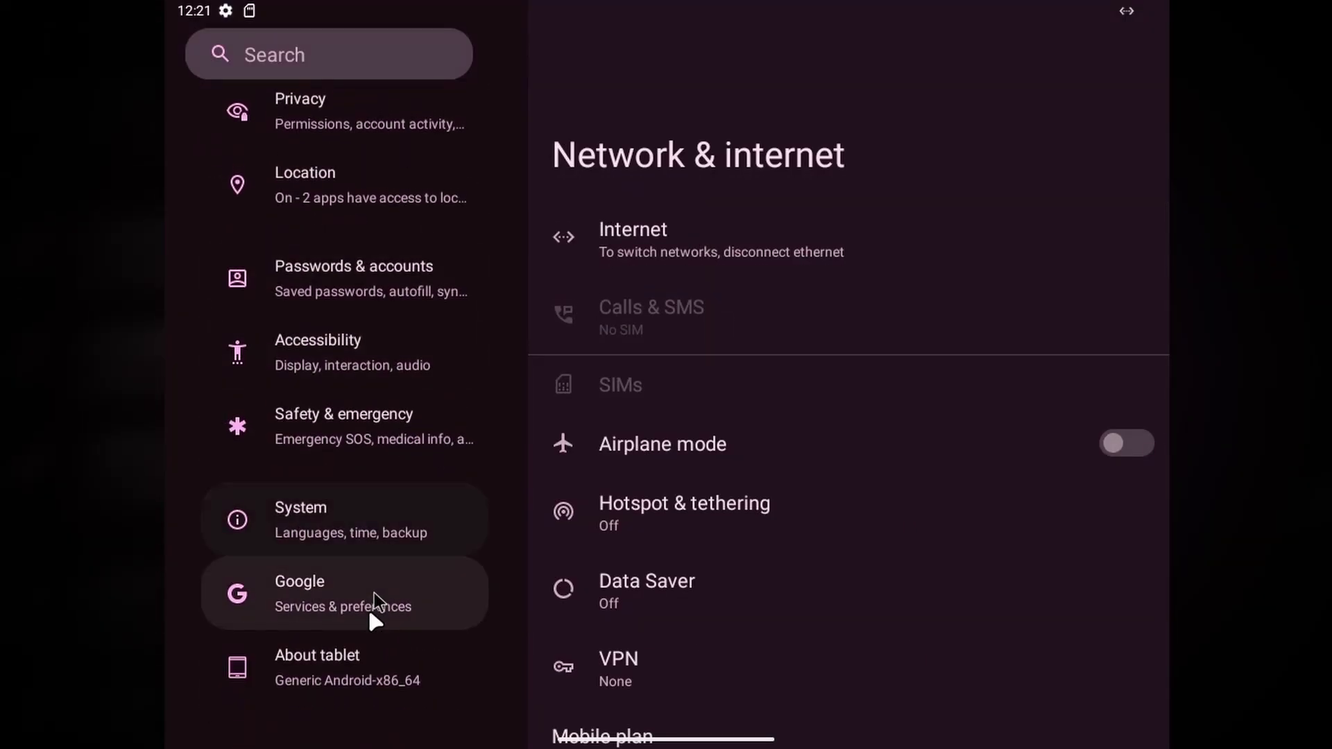
click(347, 664)
In Blissify > Animations, preview the power menu animation choices, then dismiss them.
scroll(630, 352, down, 3)
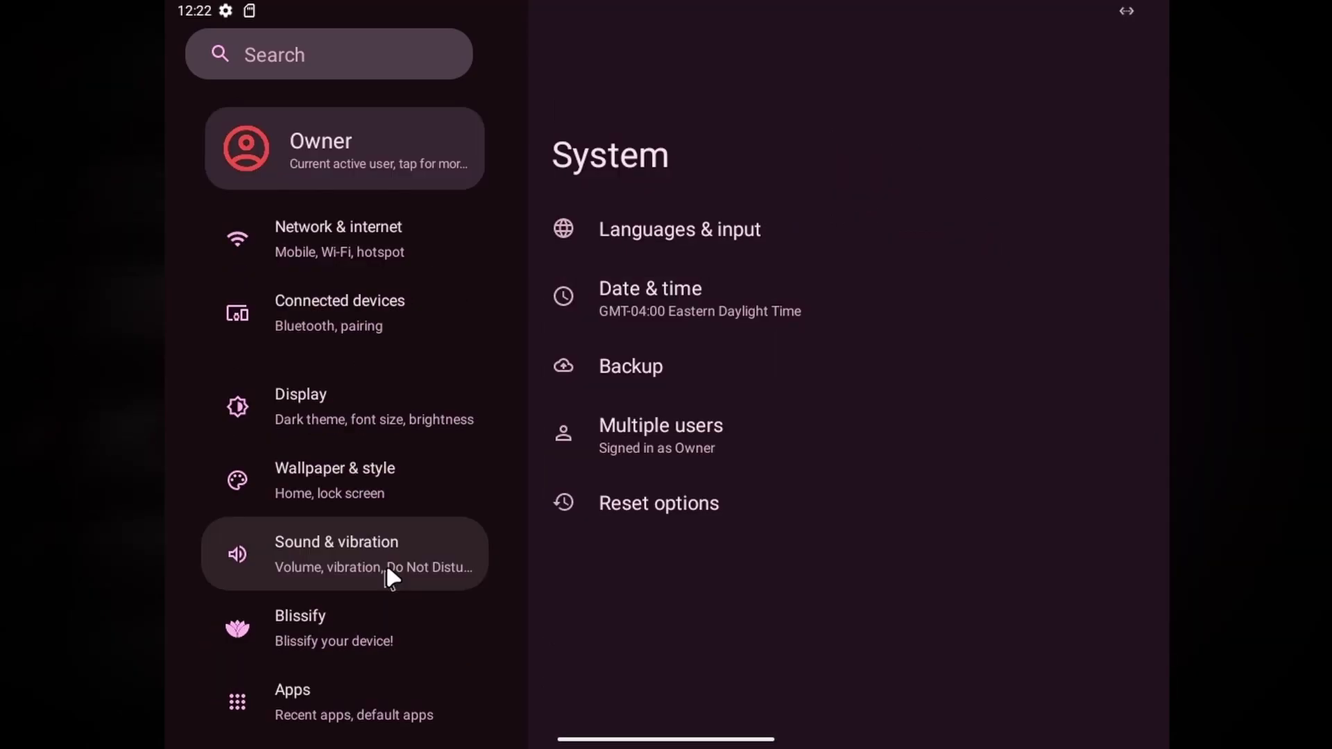
scroll(441, 381, down, 4)
click(381, 356)
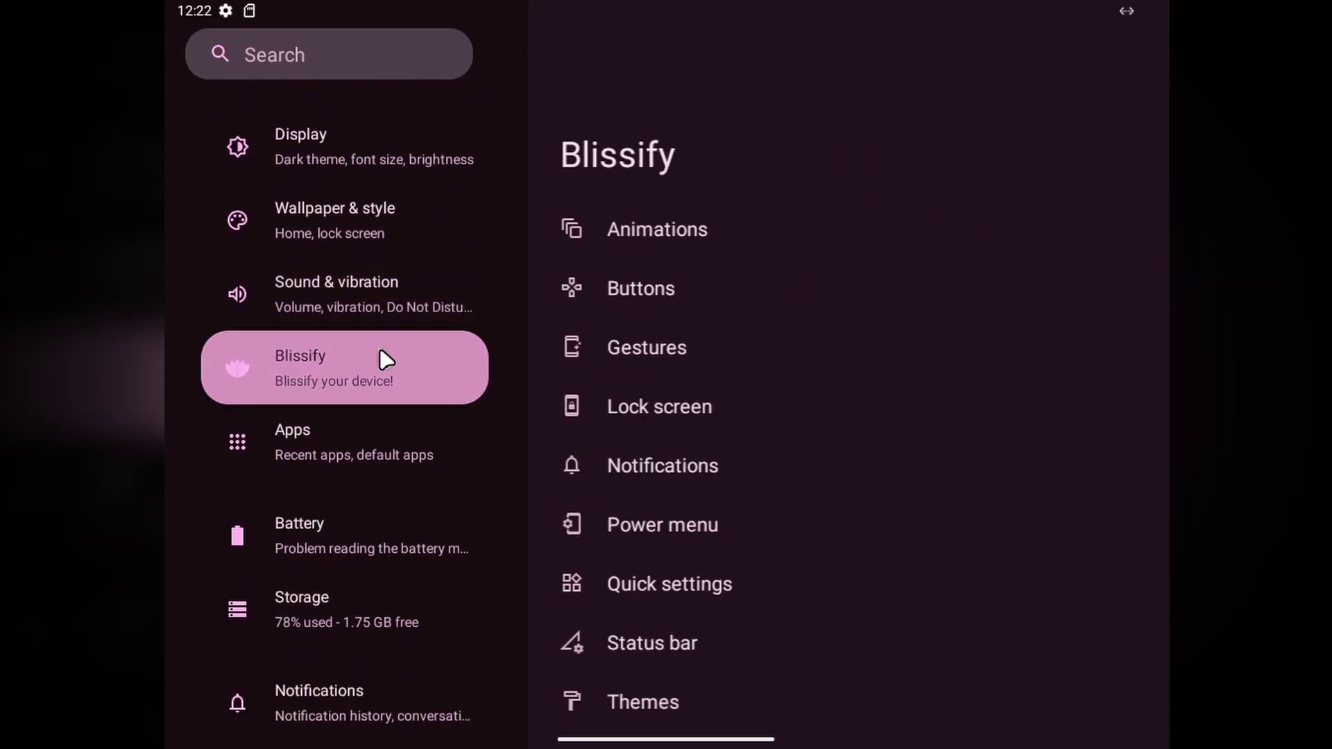
click(636, 229)
click(706, 283)
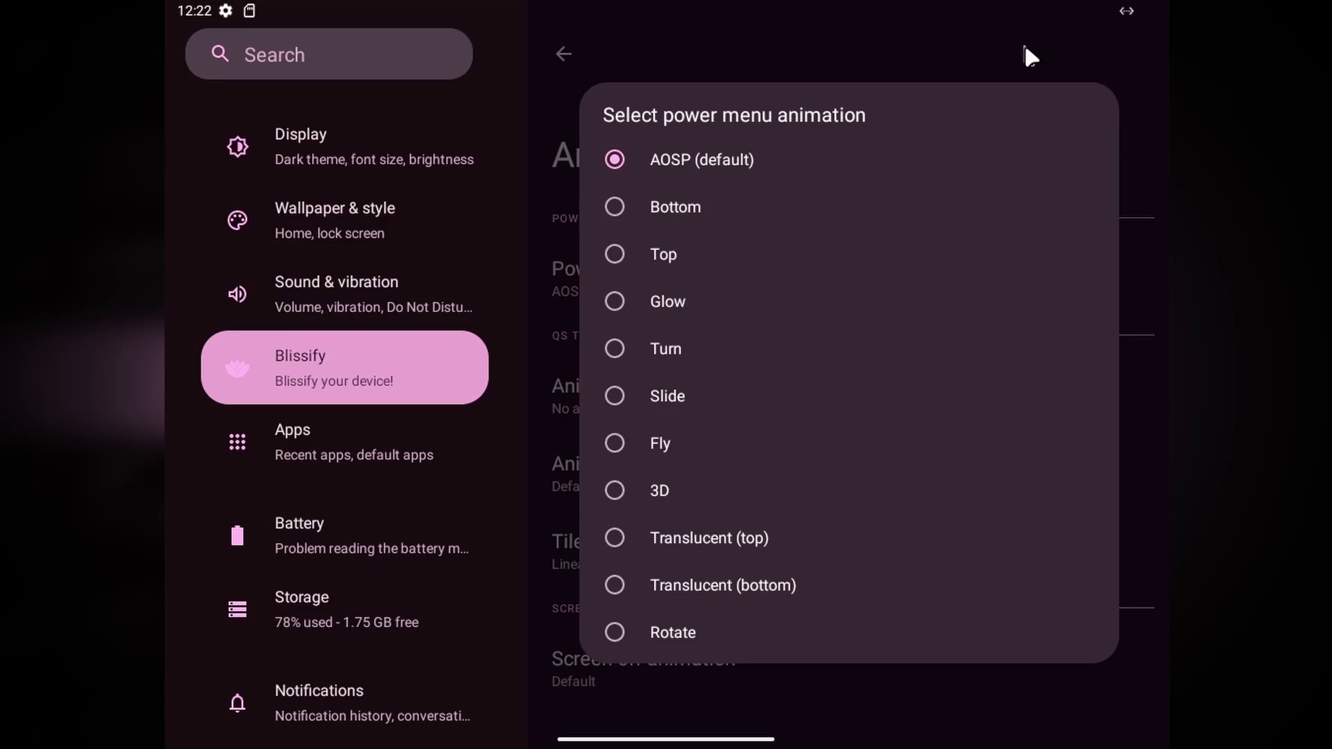
key(Escape)
key(Escape)
In Blissify > Buttons, toggle Enable Taskbar off and back on, then check Gestures.
click(666, 299)
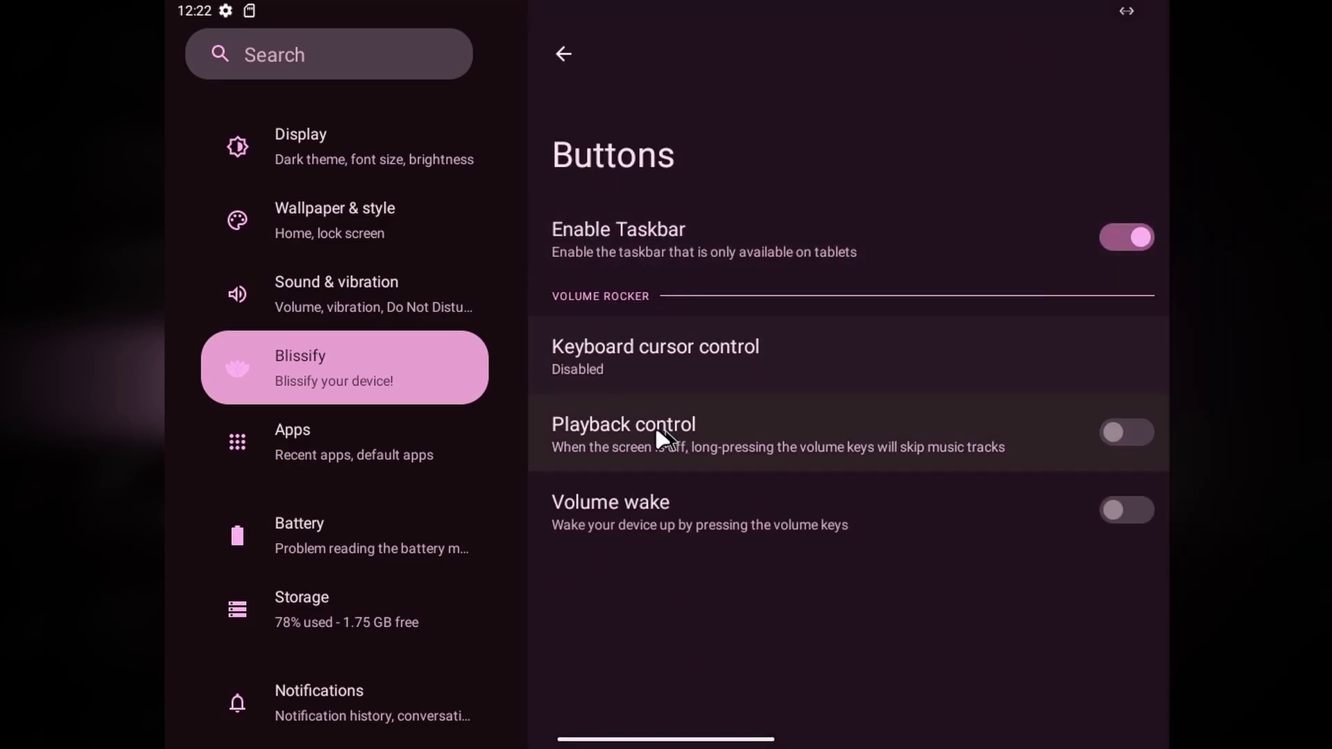
click(1118, 242)
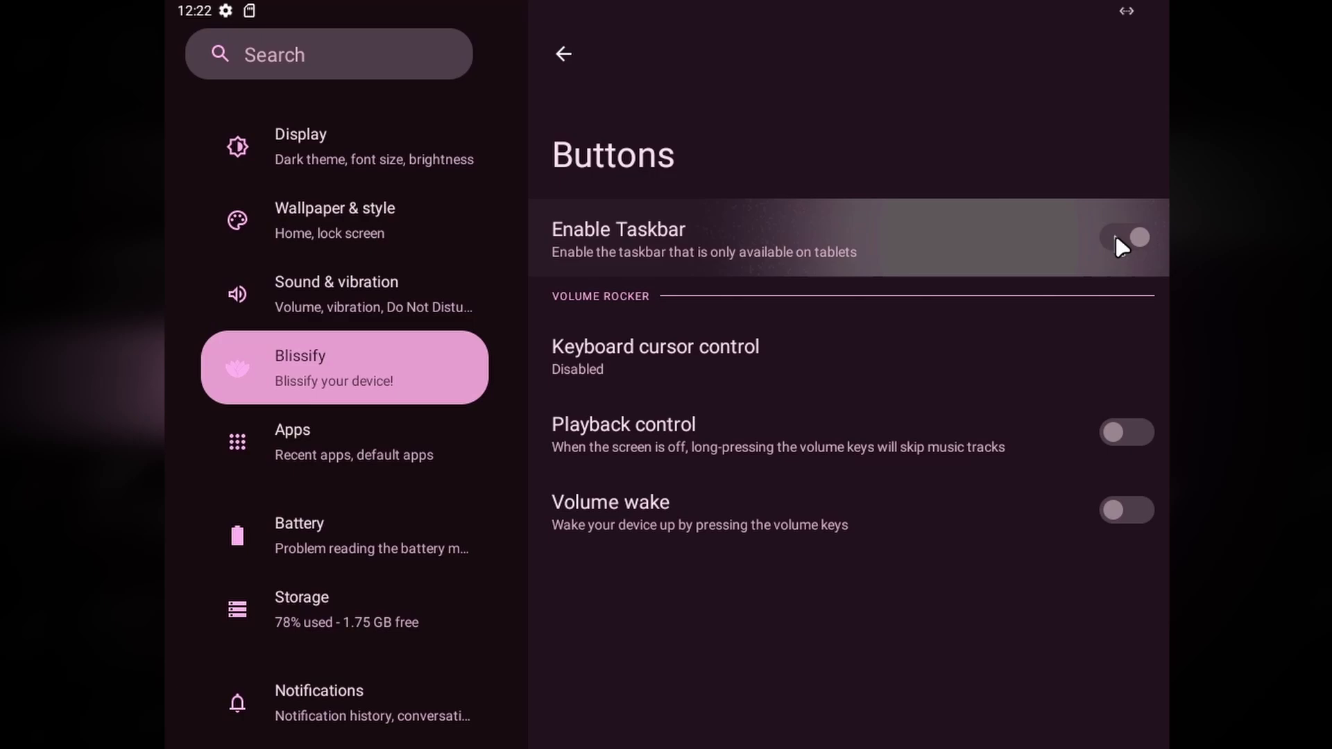
click(1120, 244)
key(Escape)
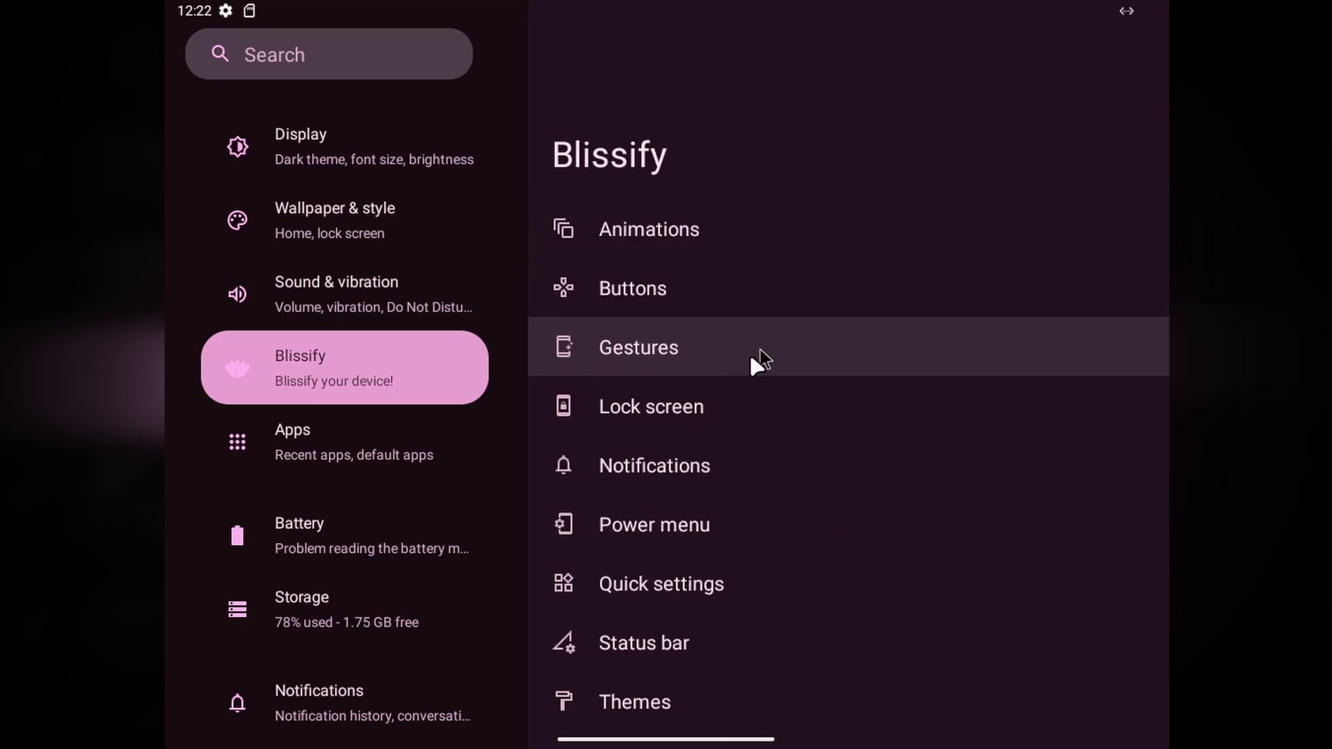
click(744, 362)
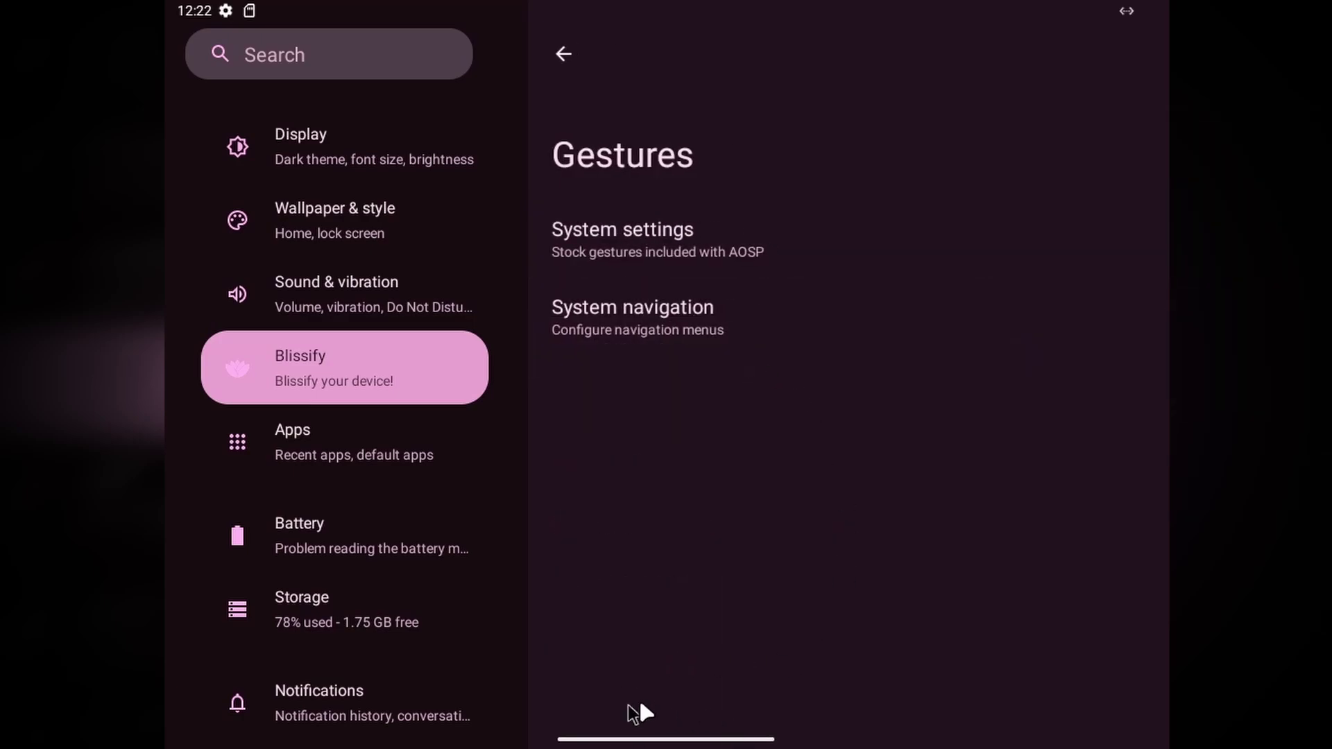
key(Escape)
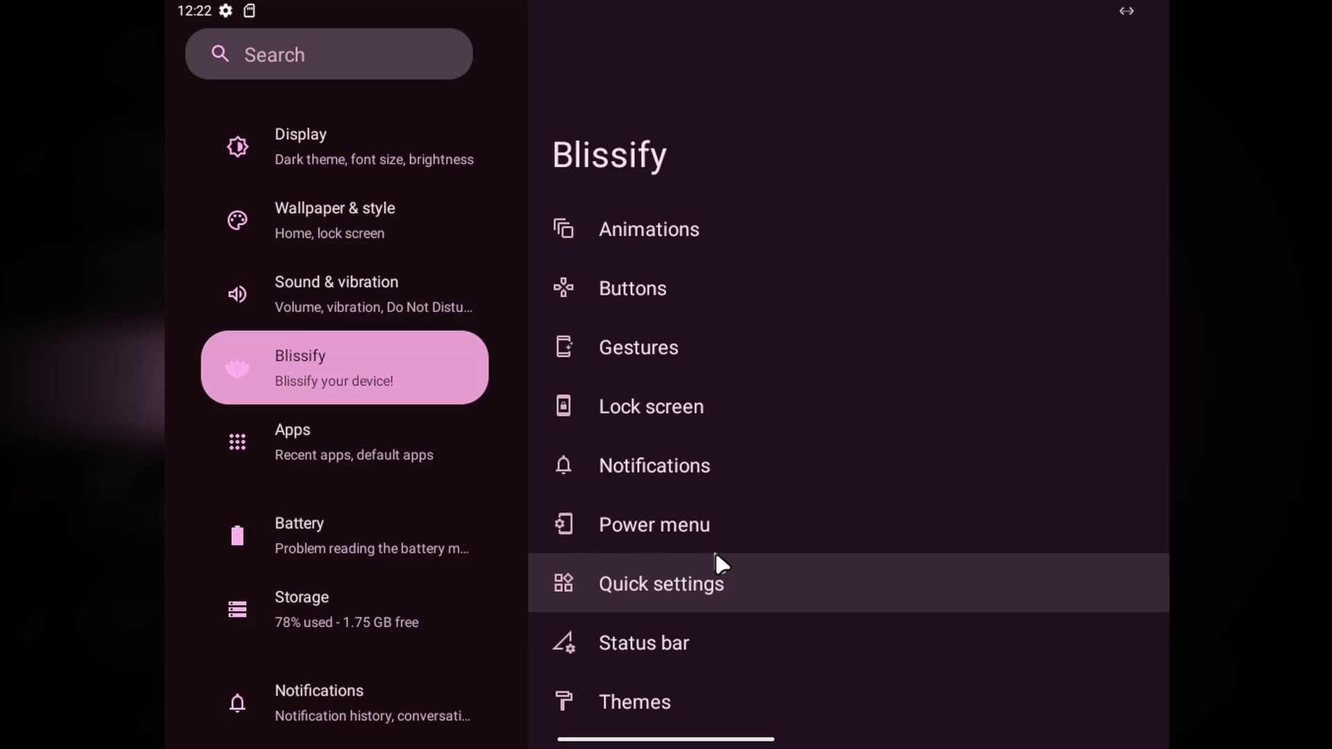
drag(714, 552, 741, 406)
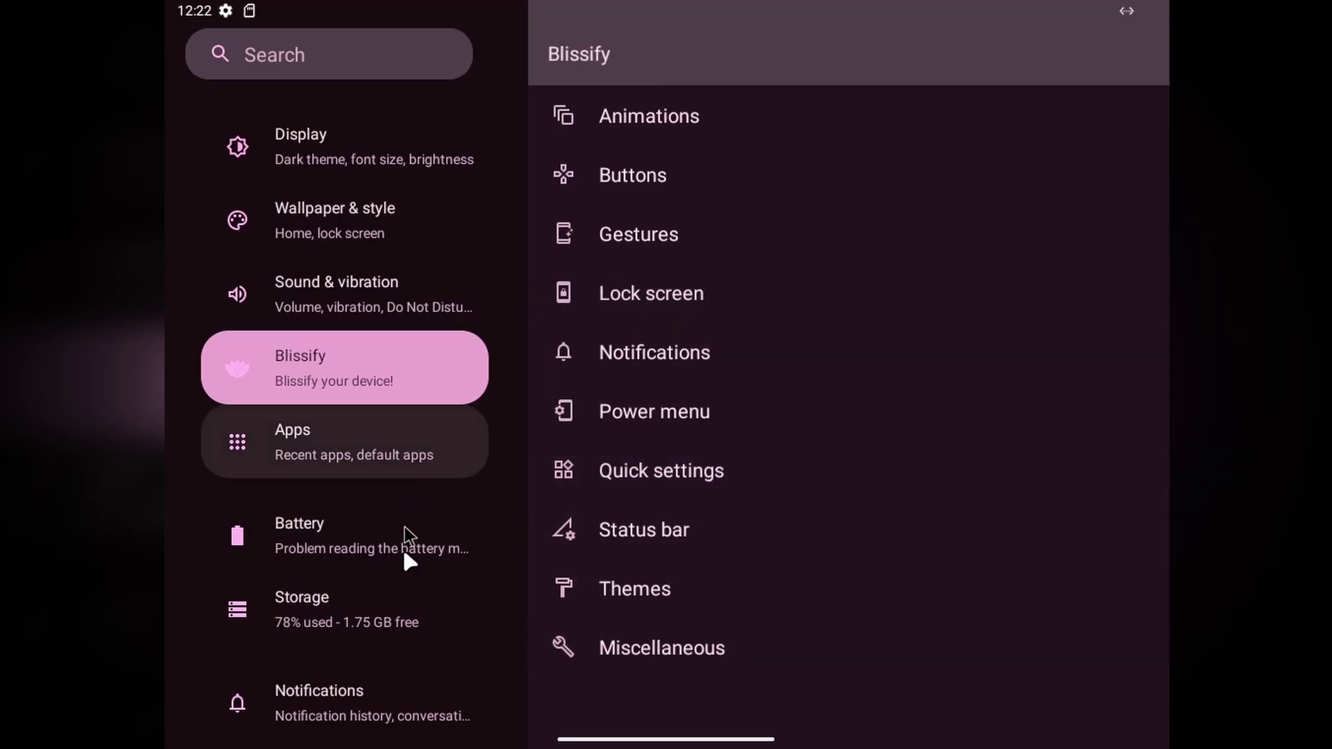
Under System > System navigation, choose 3-button navigation, then go to the home screen.
scroll(410, 610, down, 10)
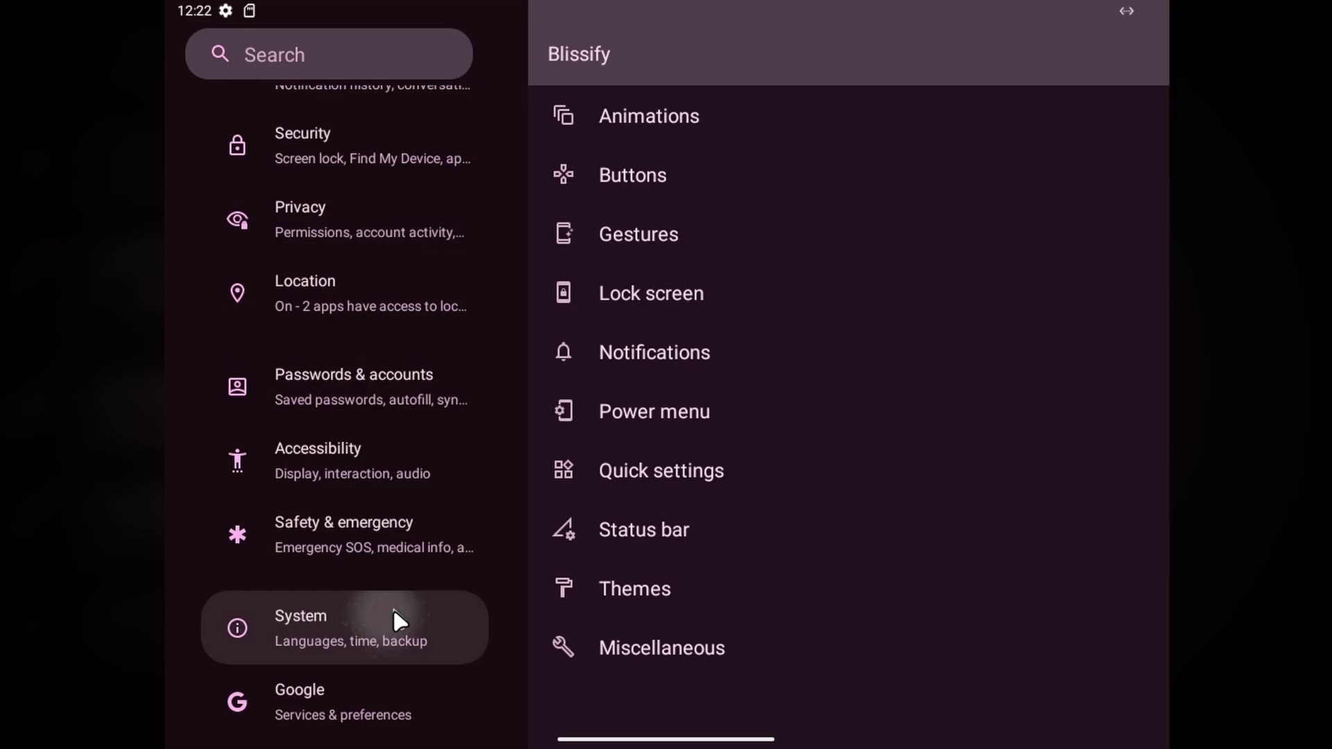
click(399, 621)
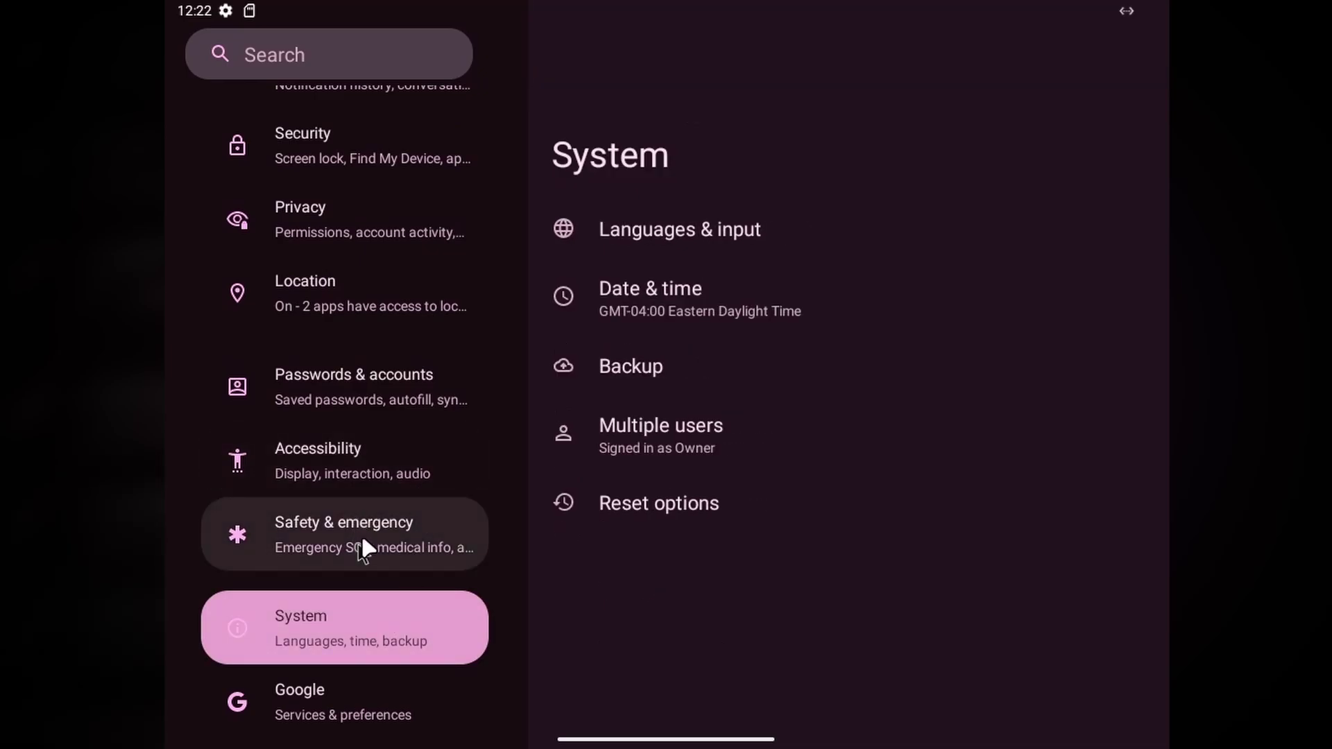
drag(389, 396, 380, 660)
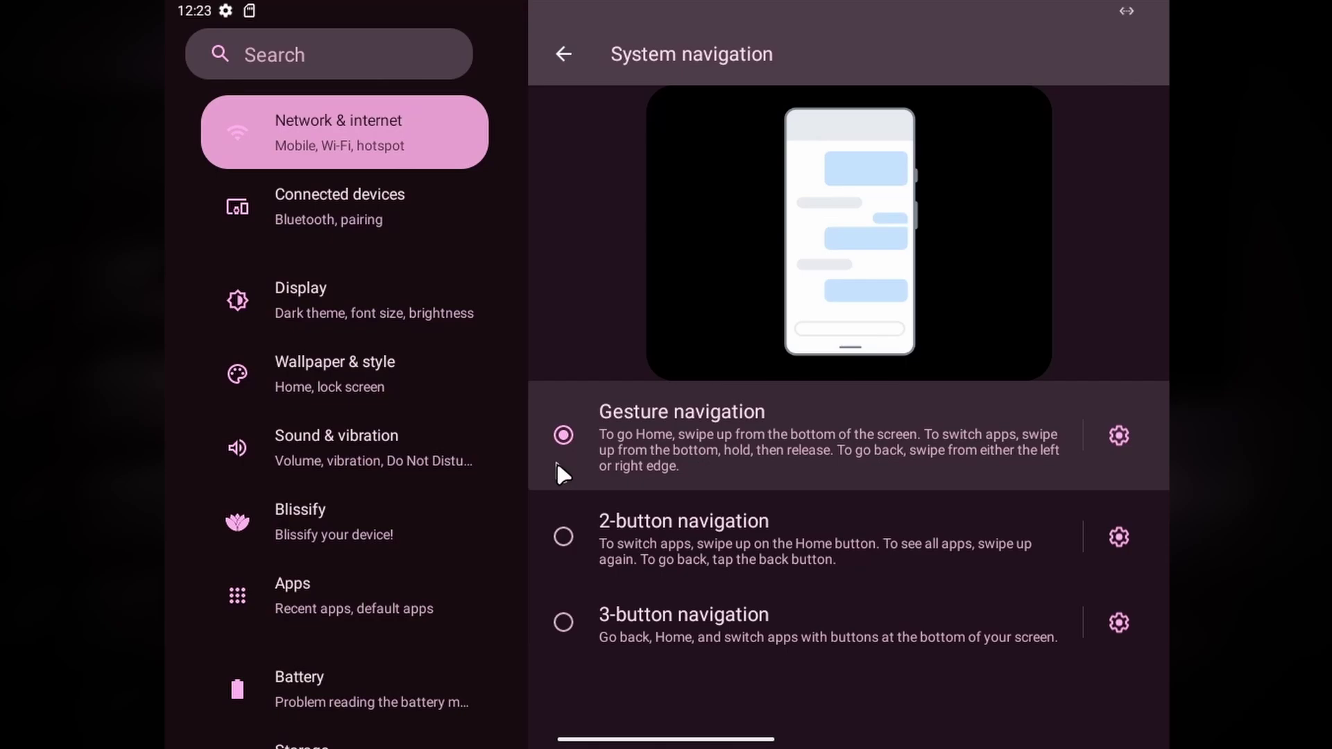
click(559, 614)
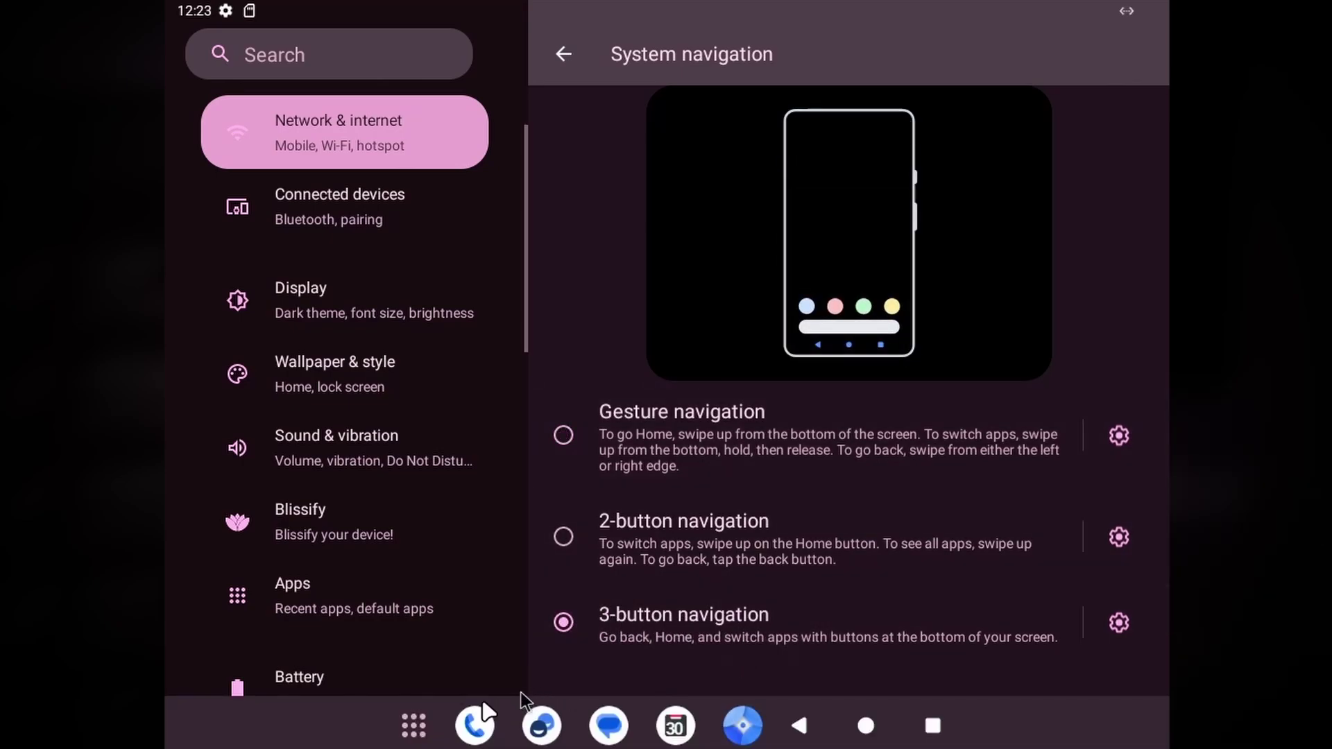
click(867, 727)
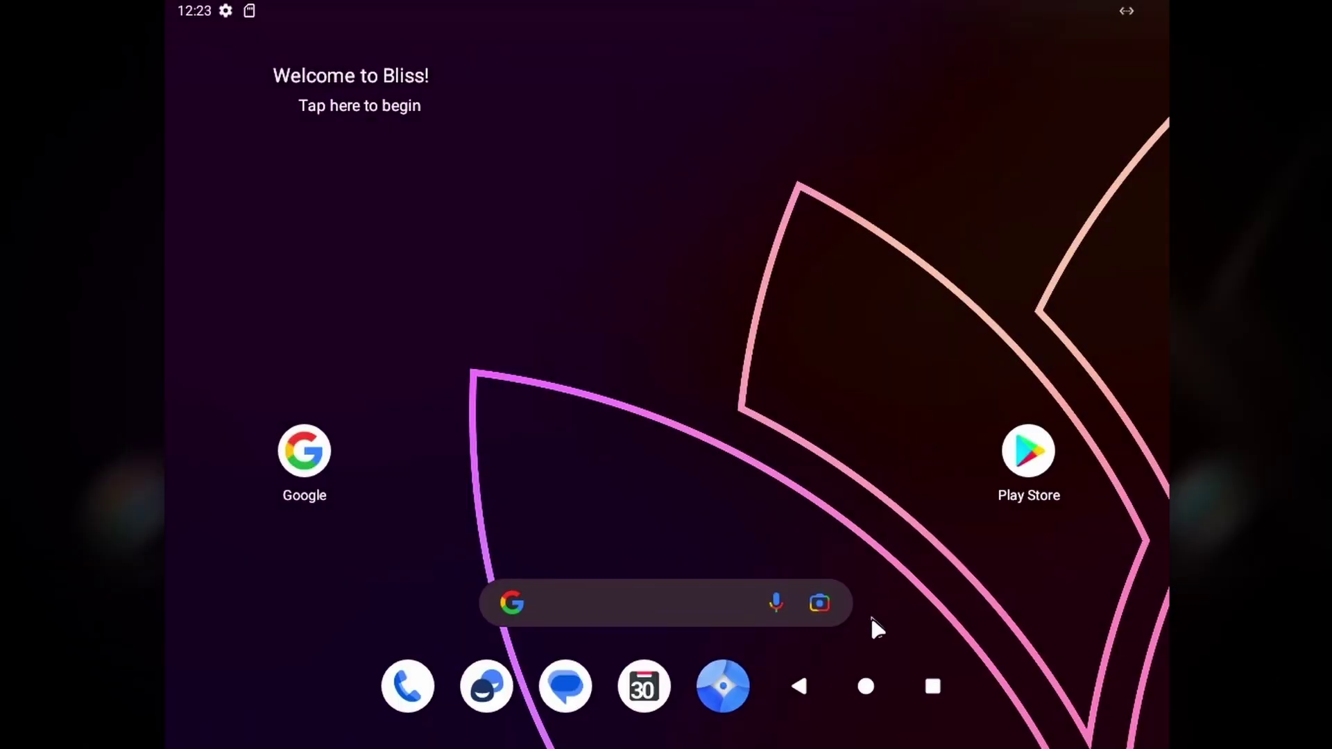
Try Gallery and Play Store from the app drawer, return home, and reopen the app drawer.
drag(876, 625, 898, 131)
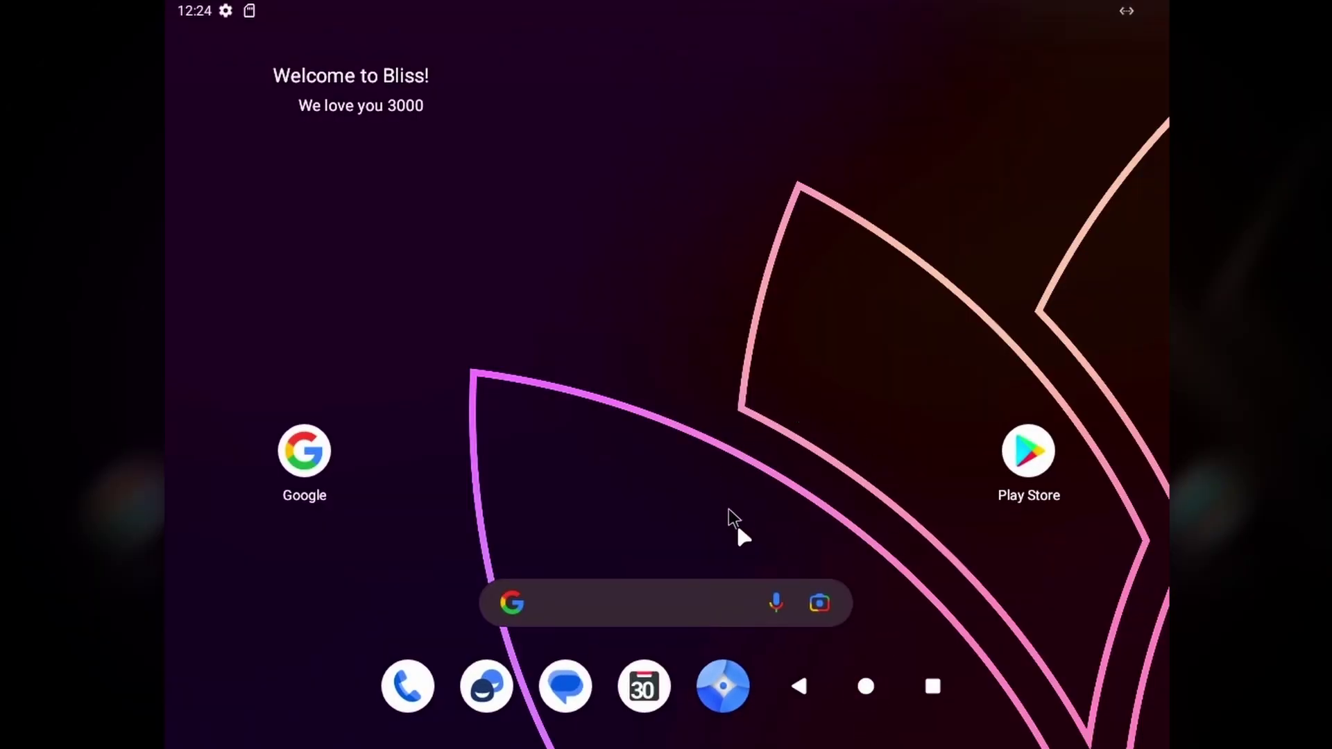
drag(729, 521, 749, 416)
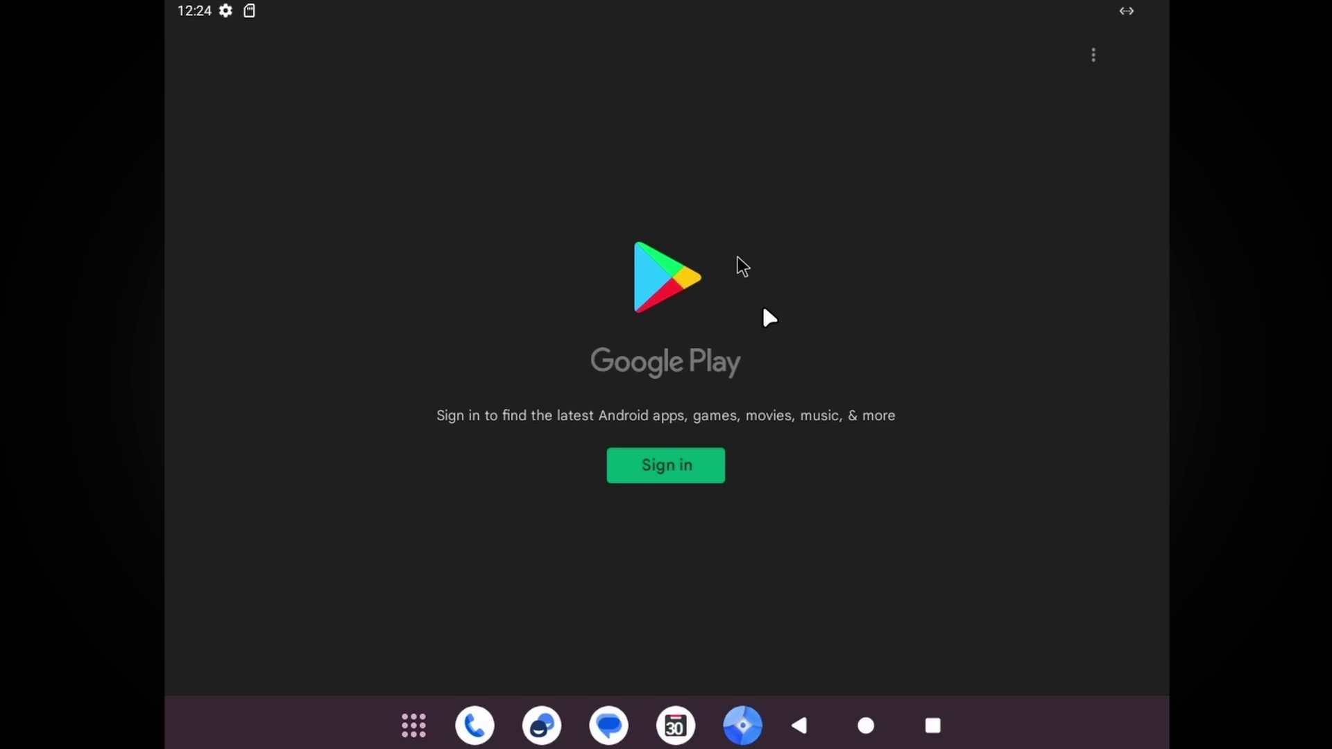
click(860, 721)
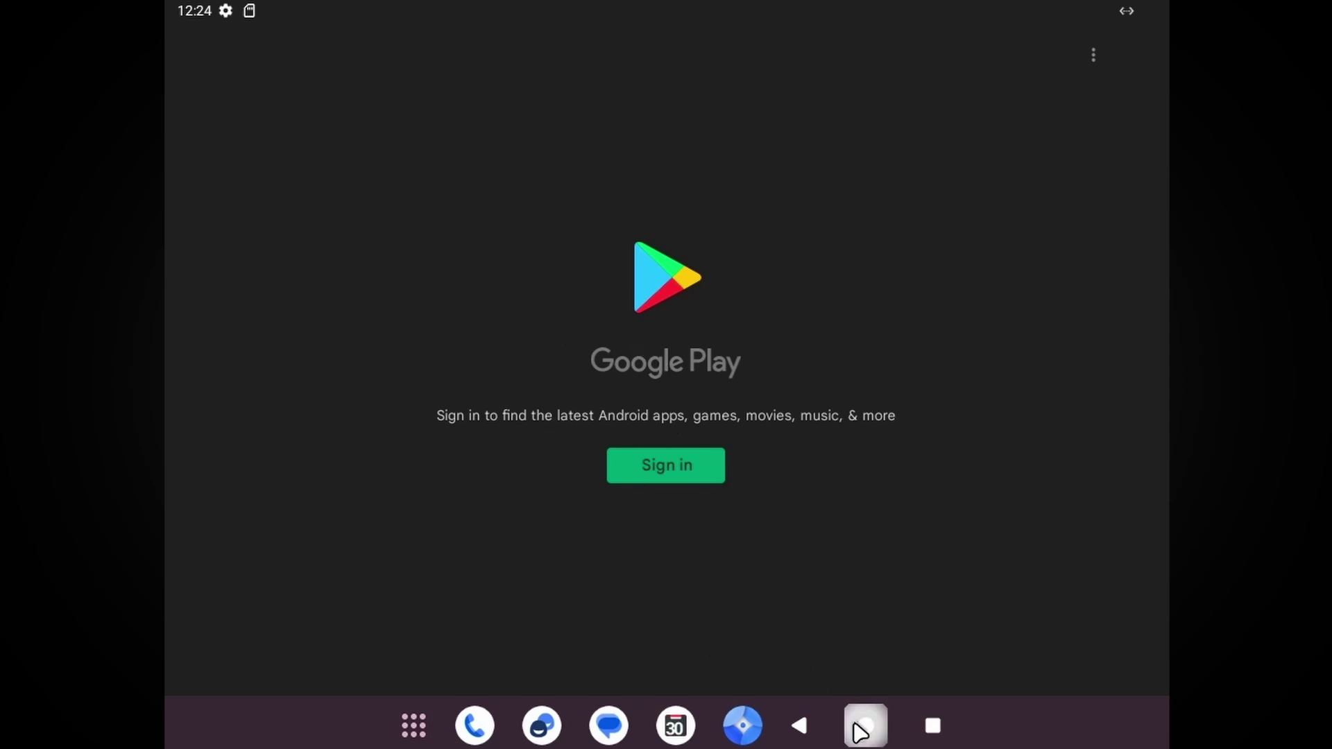
drag(867, 634, 743, 466)
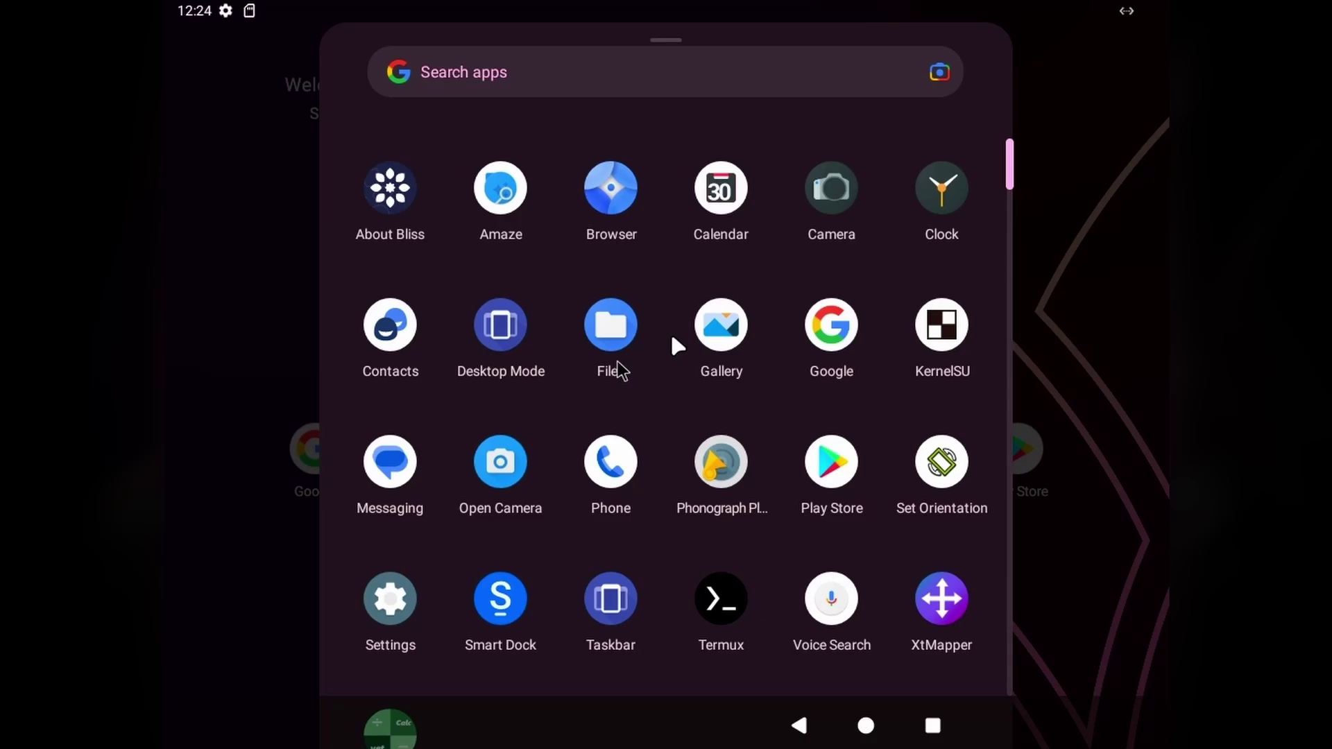
drag(677, 347, 733, 620)
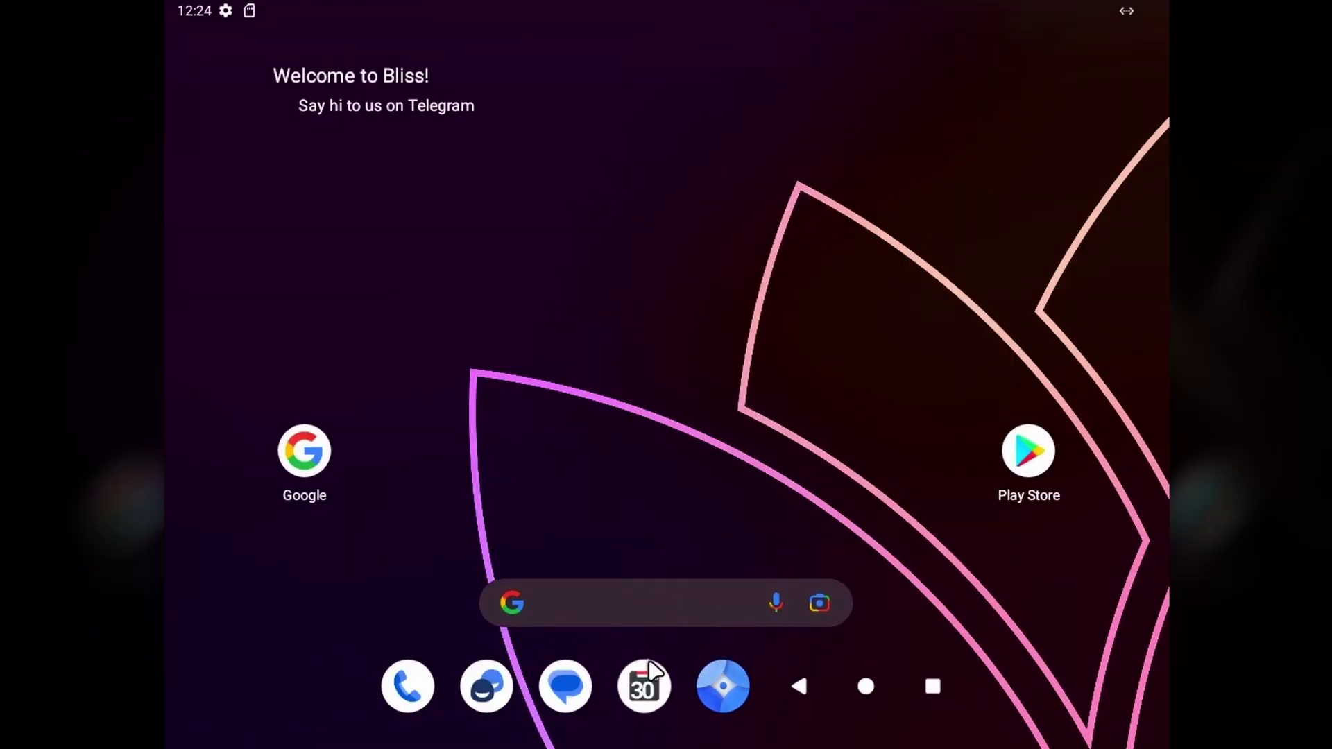
drag(635, 669, 669, 425)
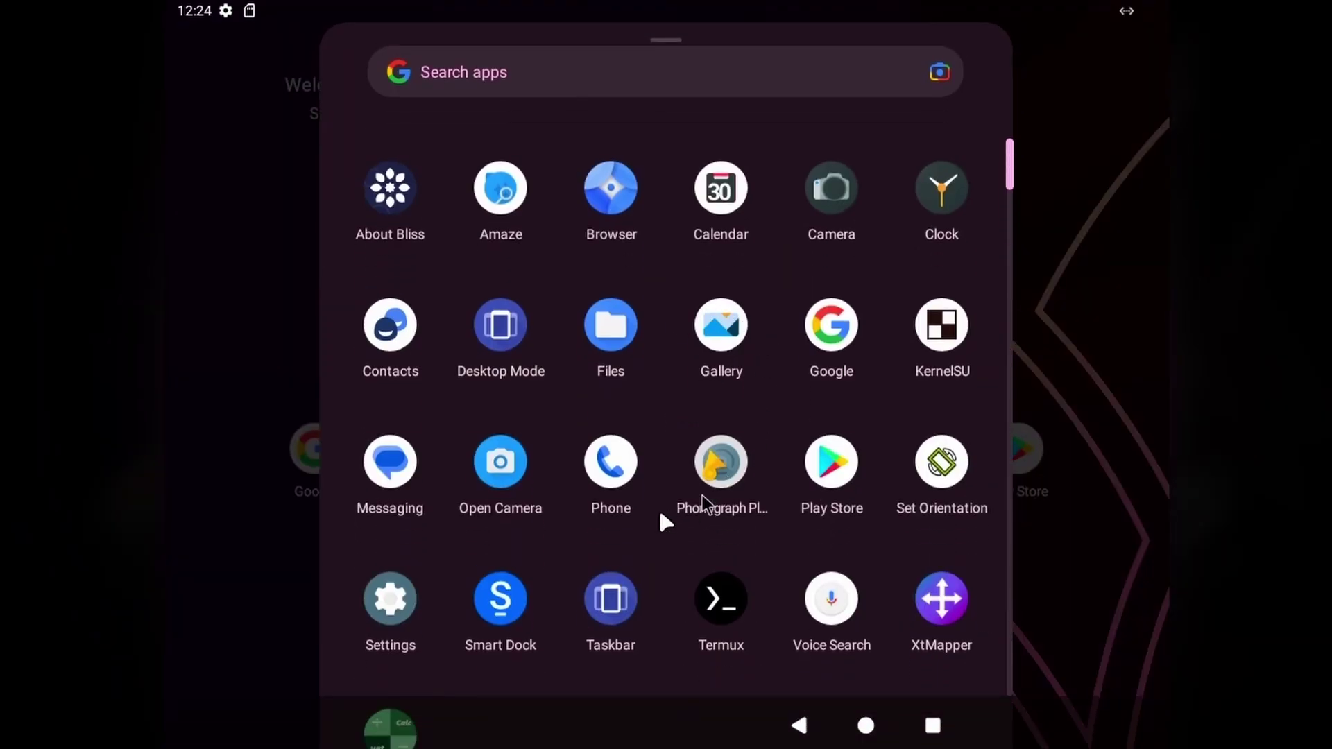
scroll(788, 336, down, 2)
scroll(779, 419, up, 2)
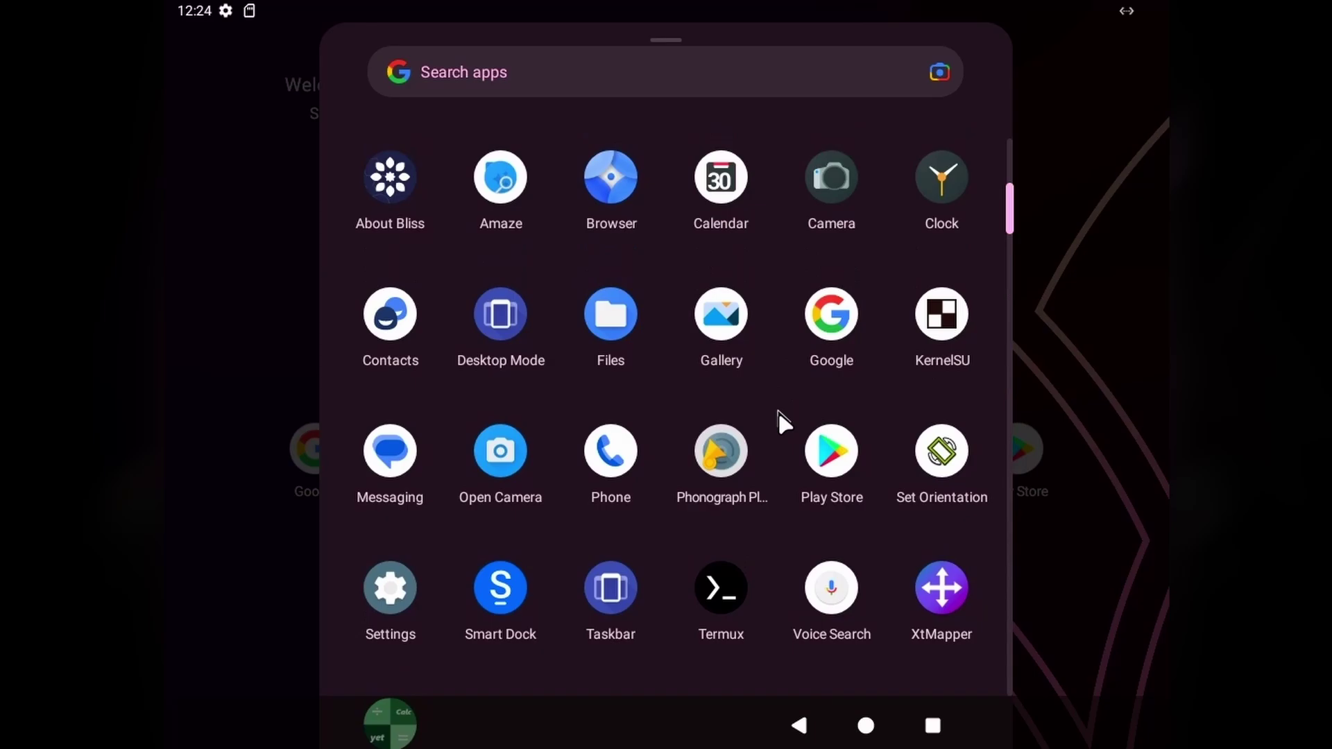
Launch the Google app and decline its sign-in prompt.
click(829, 322)
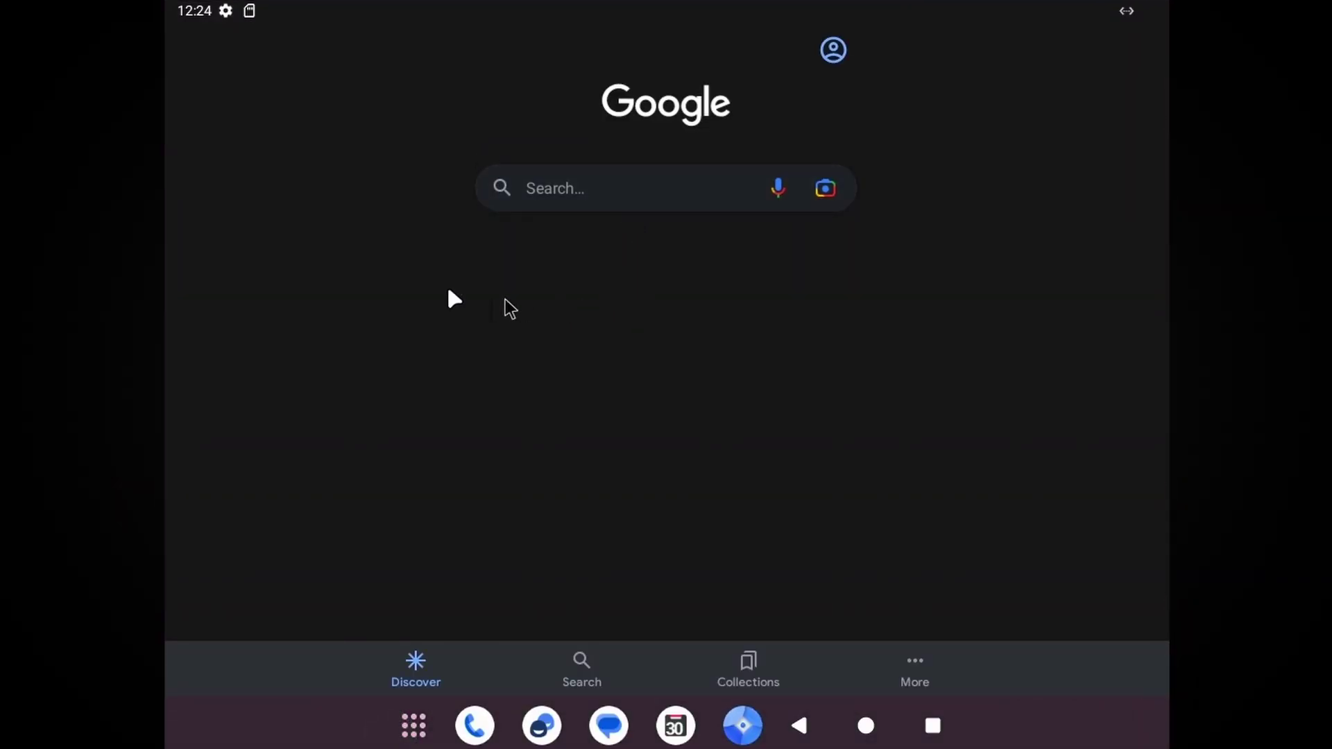
click(652, 188)
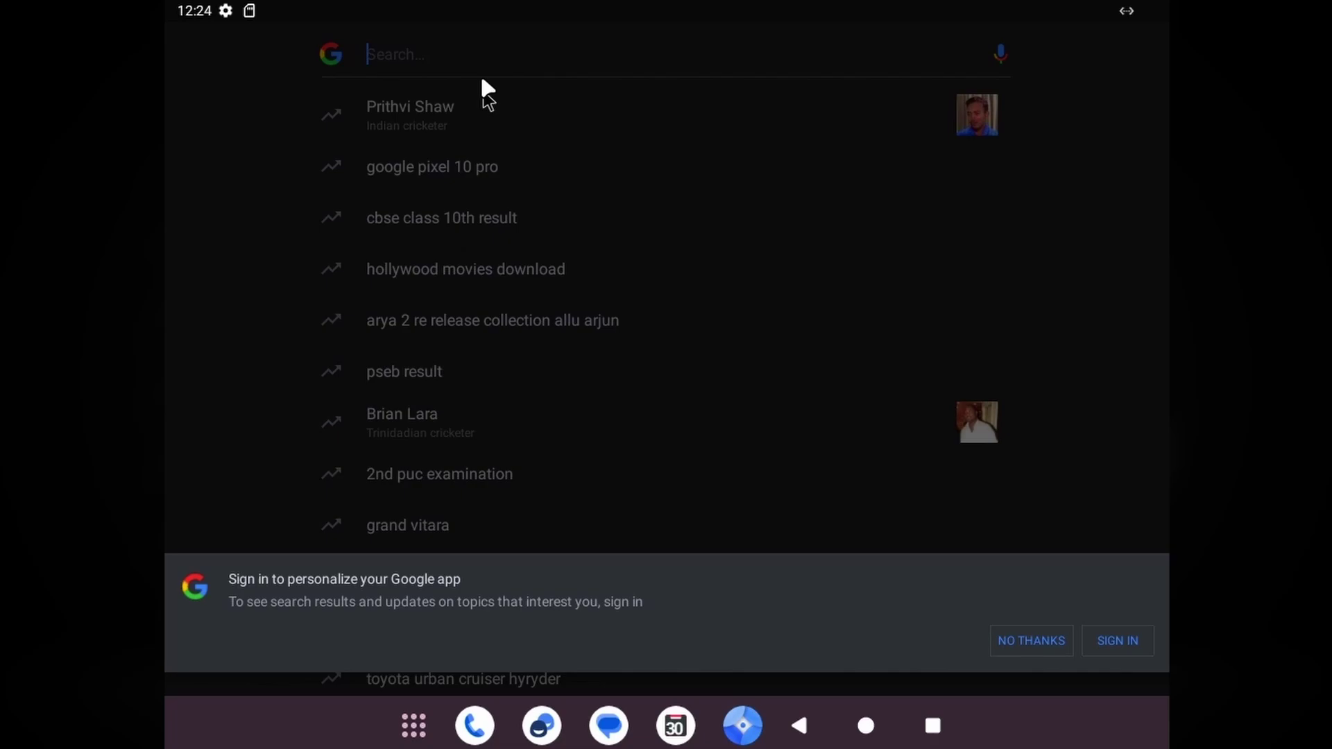
click(1017, 640)
key(Escape)
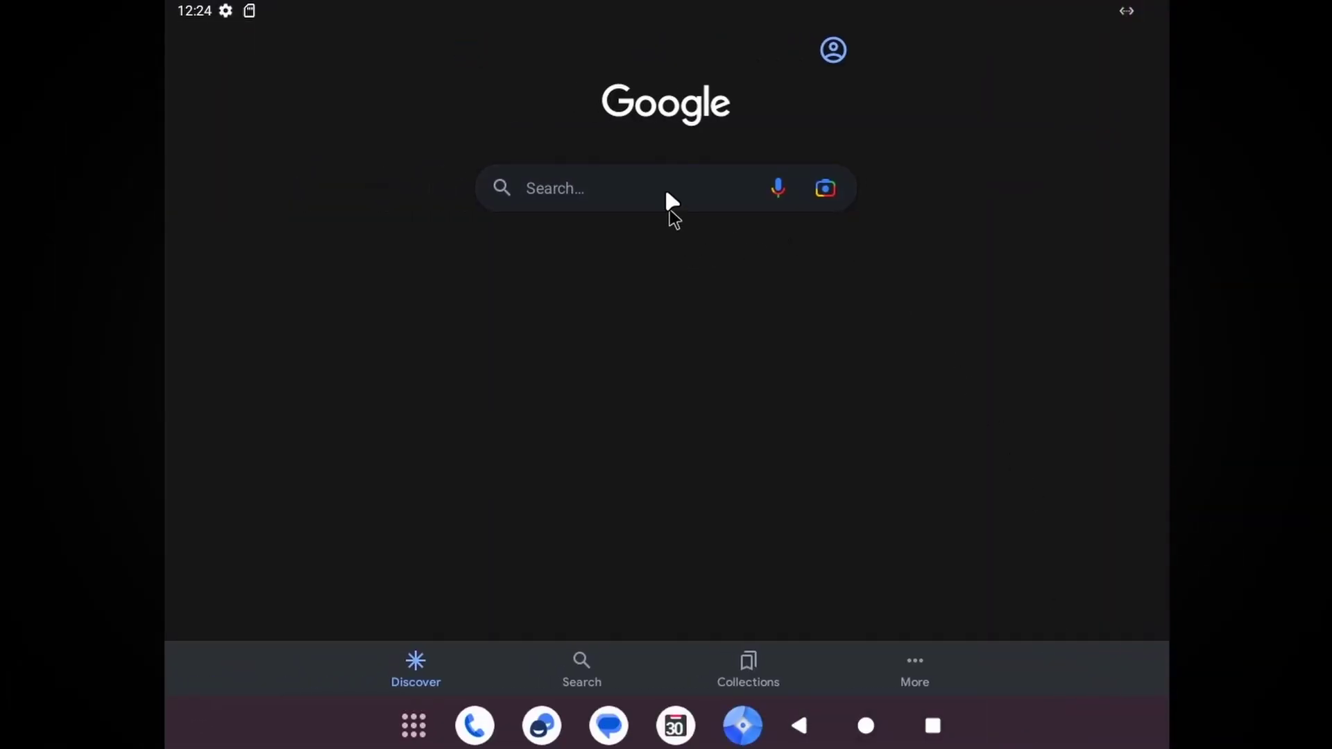
Search Google for apkpure and open the APKPure website from the results.
click(664, 188)
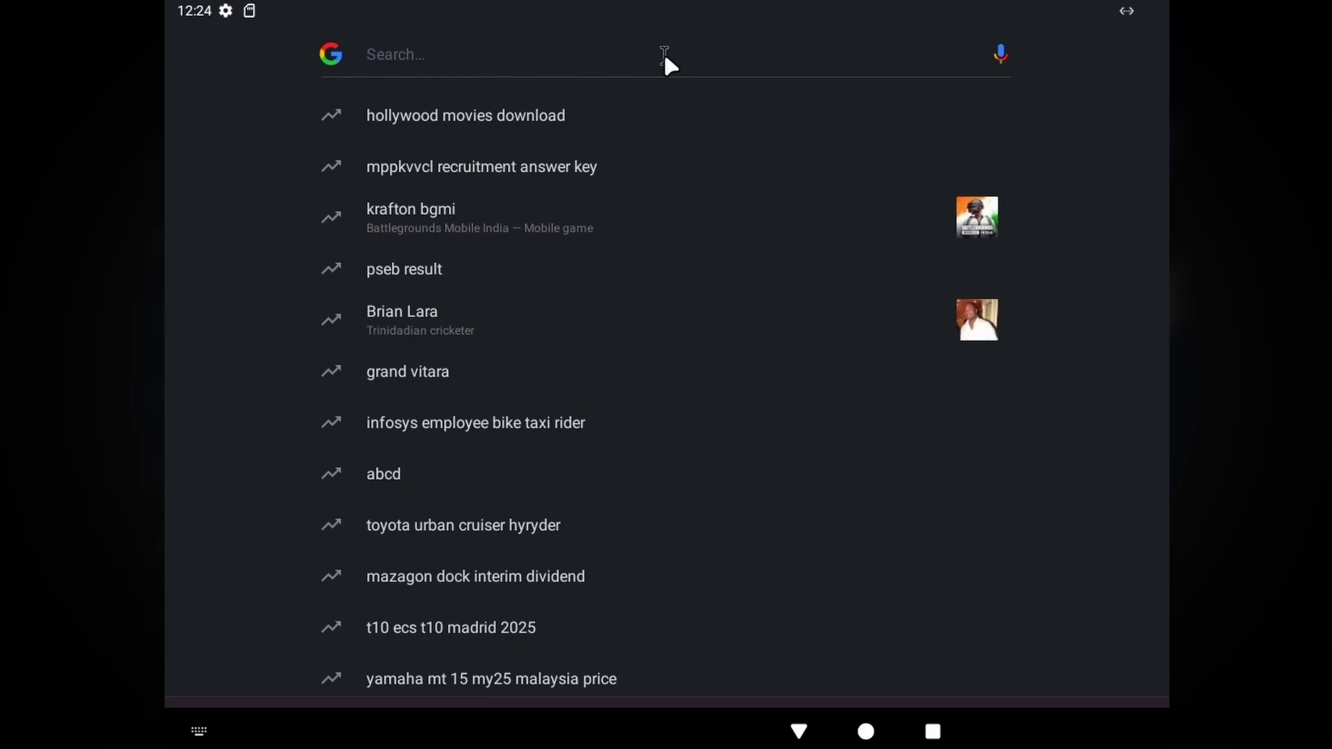
text(apk)
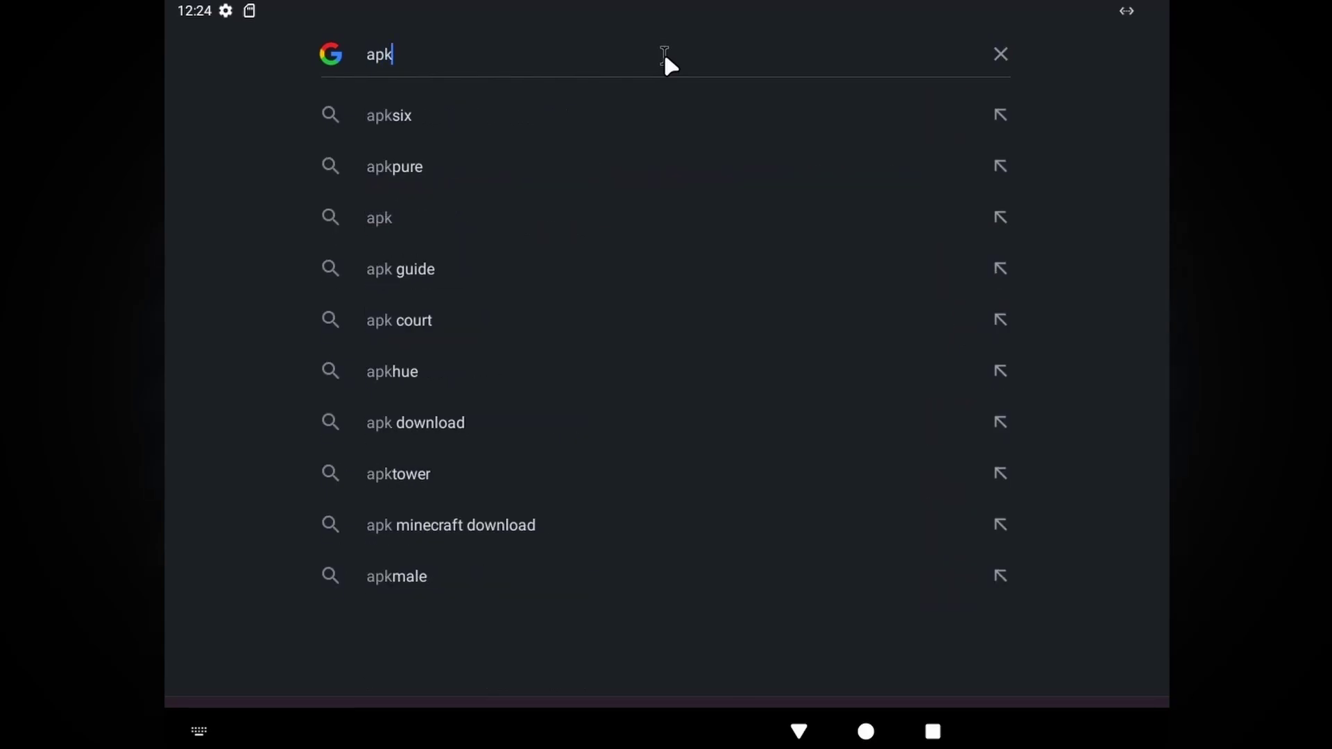
click(385, 165)
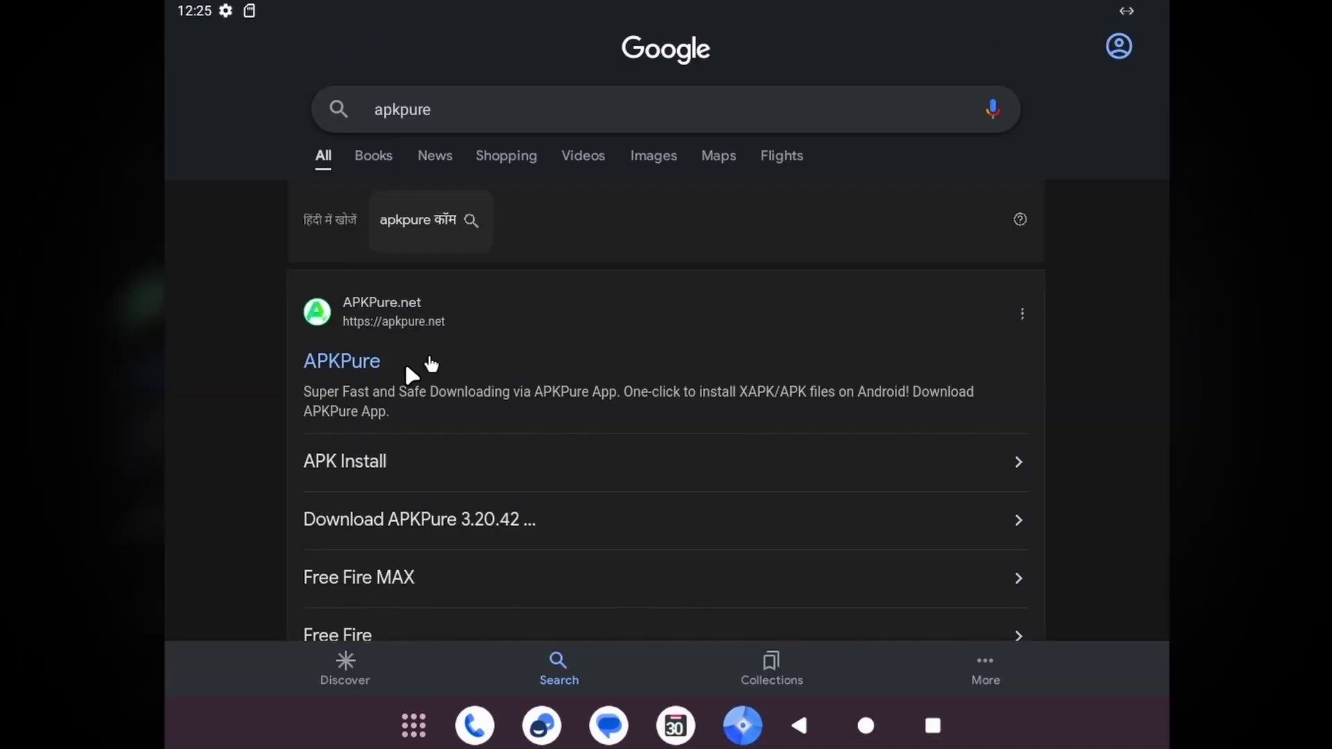
click(407, 369)
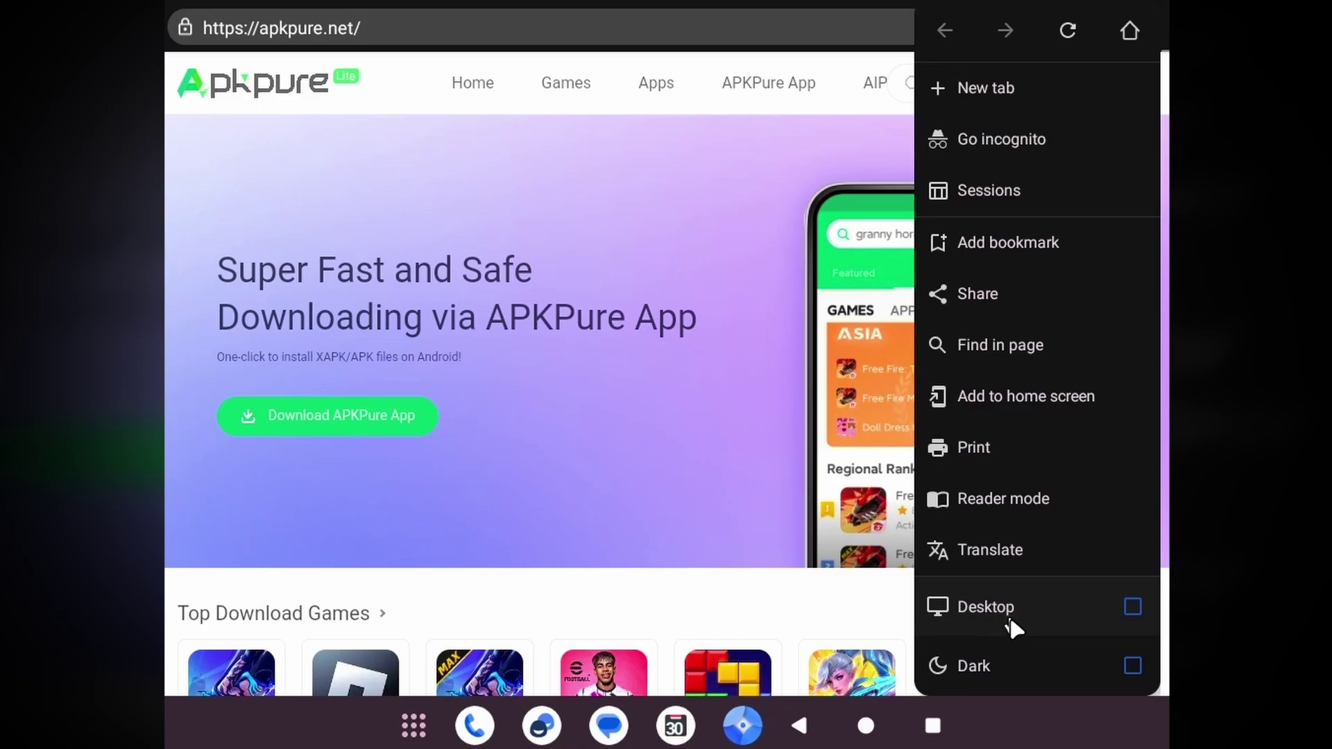
Switch APKPure to the desktop layout and back to the mobile layout.
click(1009, 615)
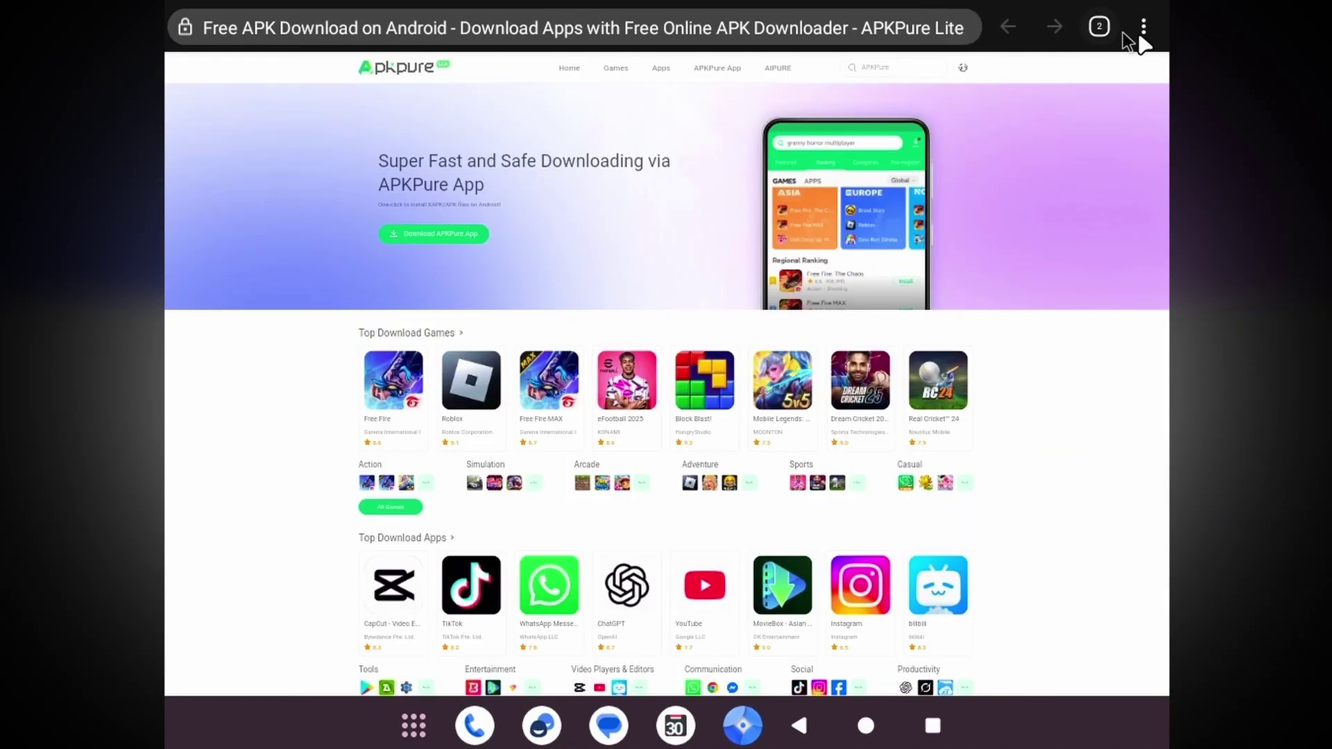
click(1143, 32)
click(964, 607)
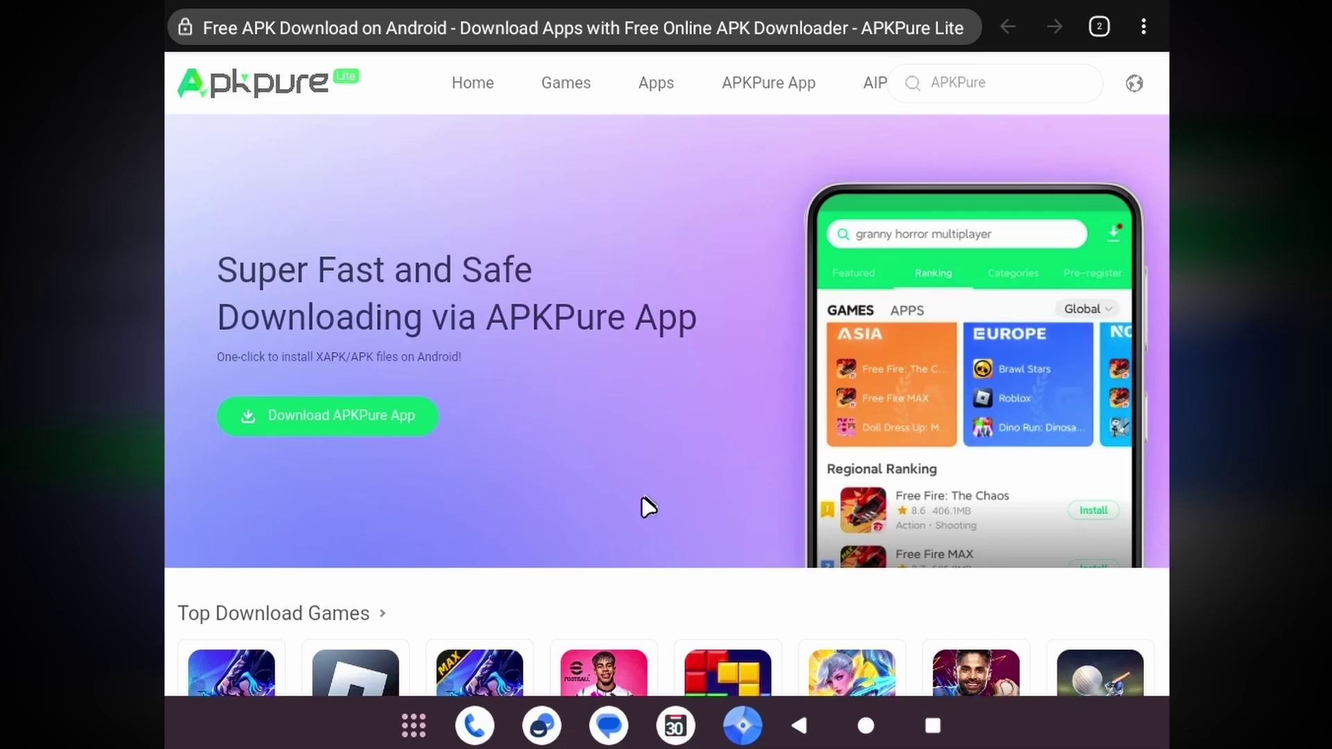
scroll(645, 506, down, 5)
scroll(645, 508, up, 3)
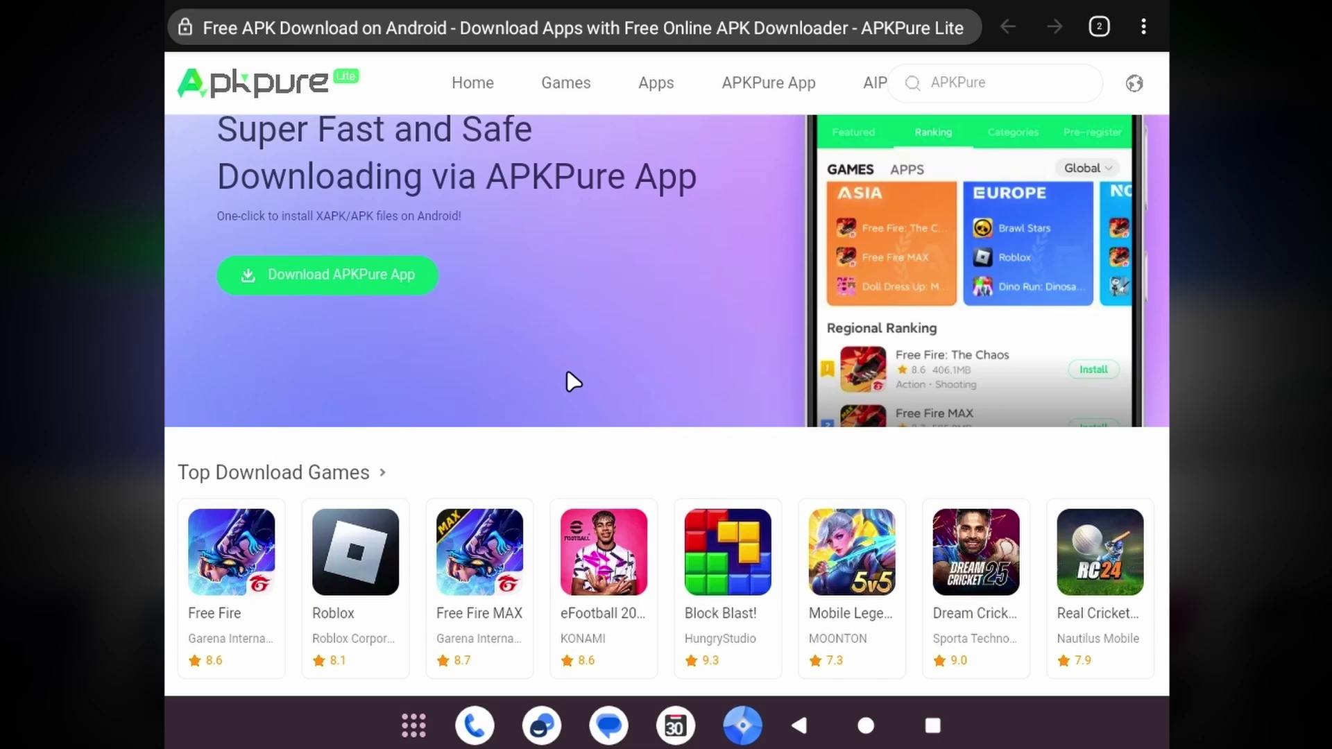
scroll(624, 390, down, 3)
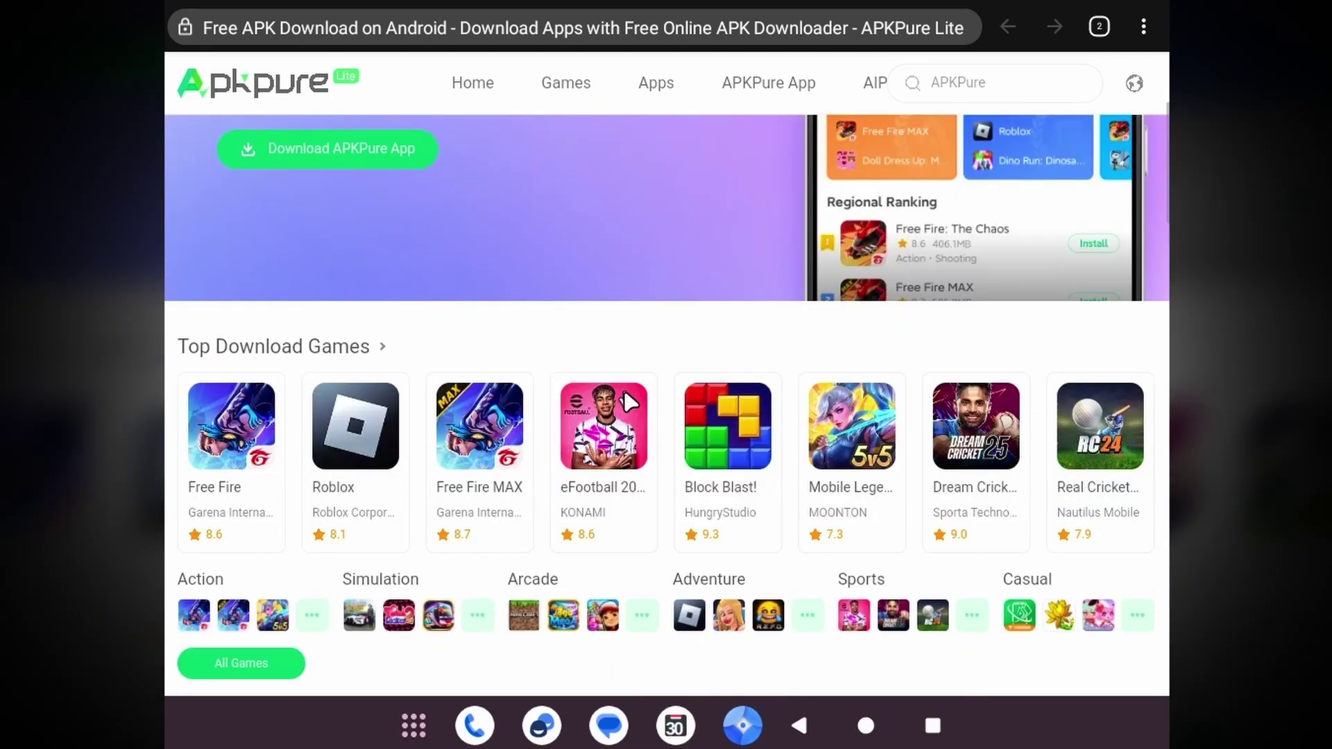
View the Free Fire MAX page, then return home and scroll to Top Download Apps.
click(495, 433)
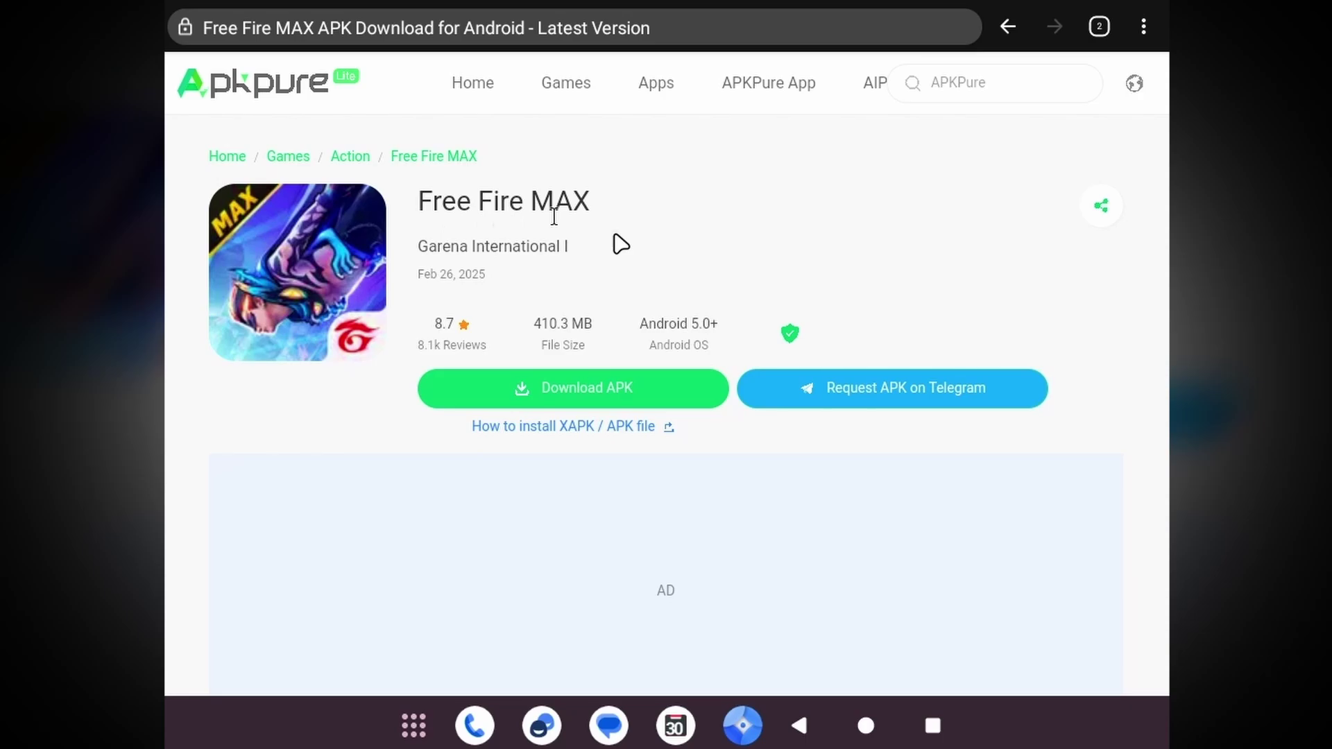
scroll(671, 270, down, 10)
scroll(671, 271, up, 10)
click(684, 27)
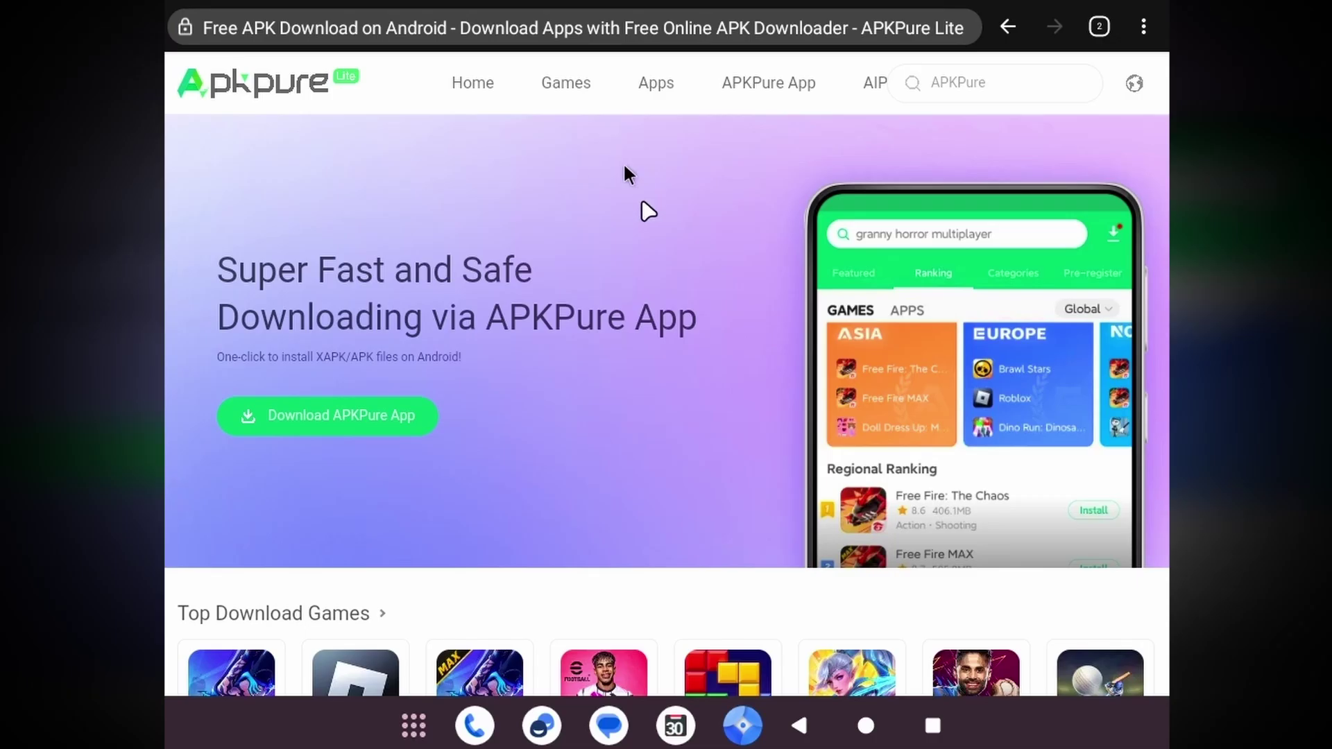
scroll(600, 381, down, 10)
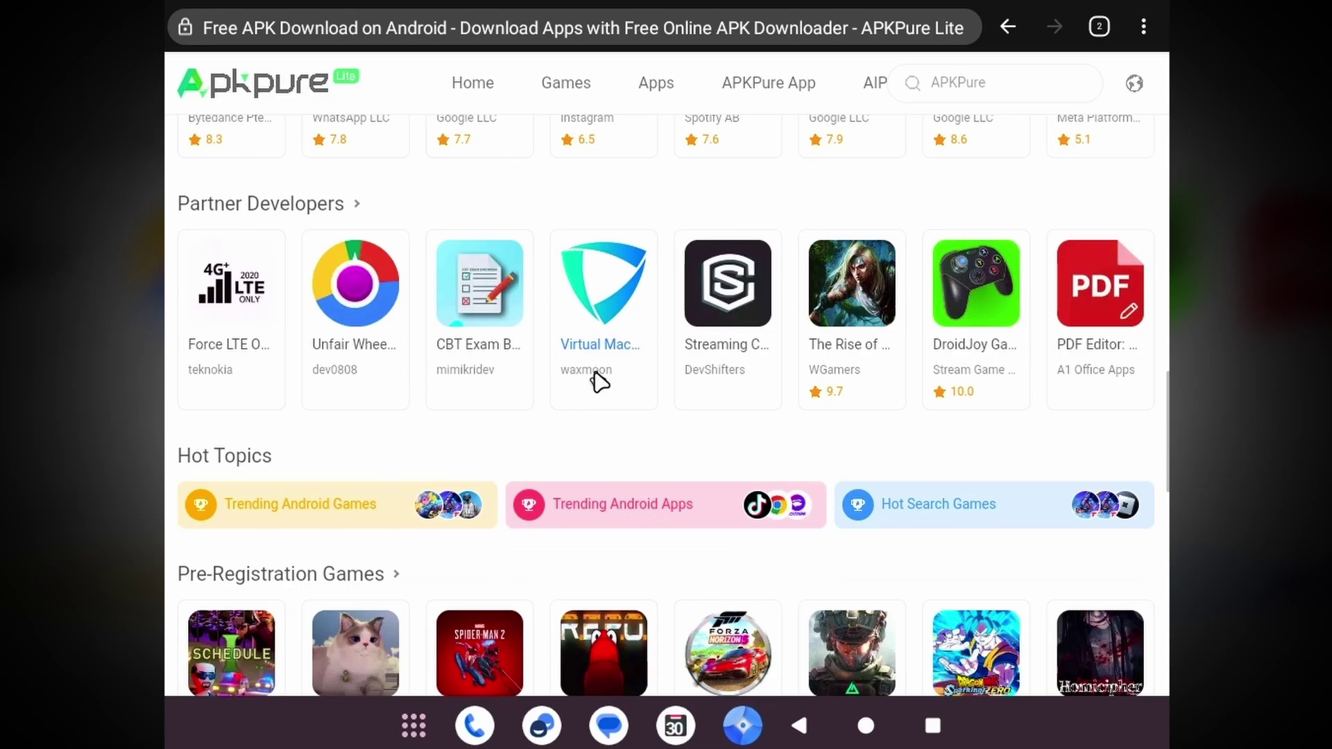
scroll(600, 382, up, 10)
scroll(601, 381, down, 1)
scroll(600, 382, down, 6)
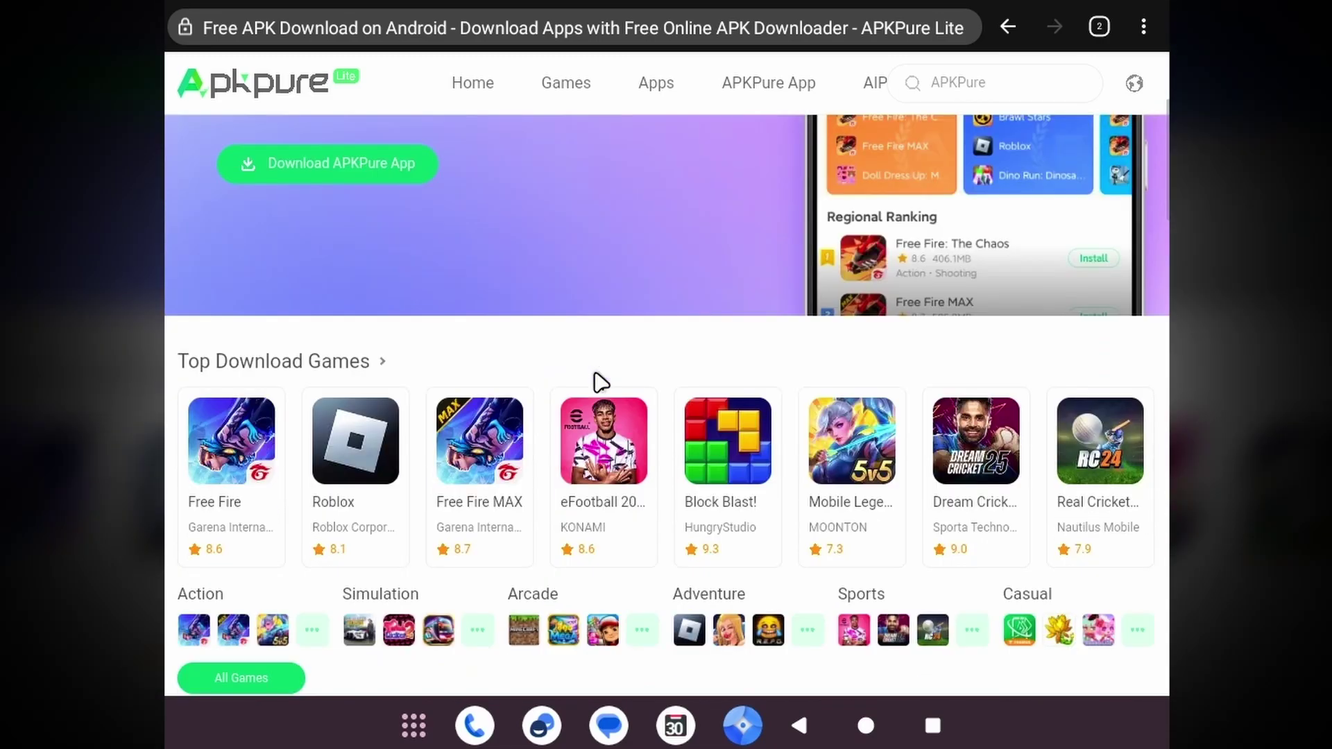
scroll(600, 380, down, 3)
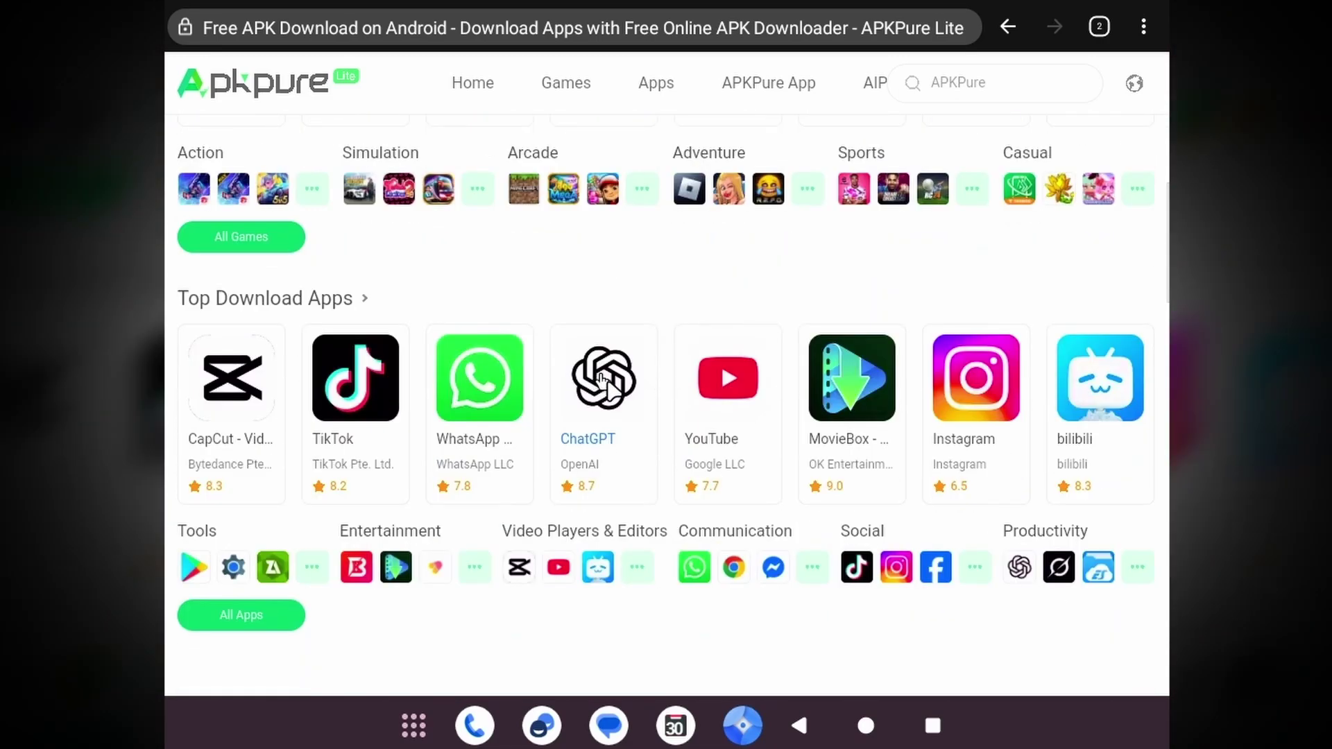
Open the CapCut - Video Editor page and select its title.
click(233, 451)
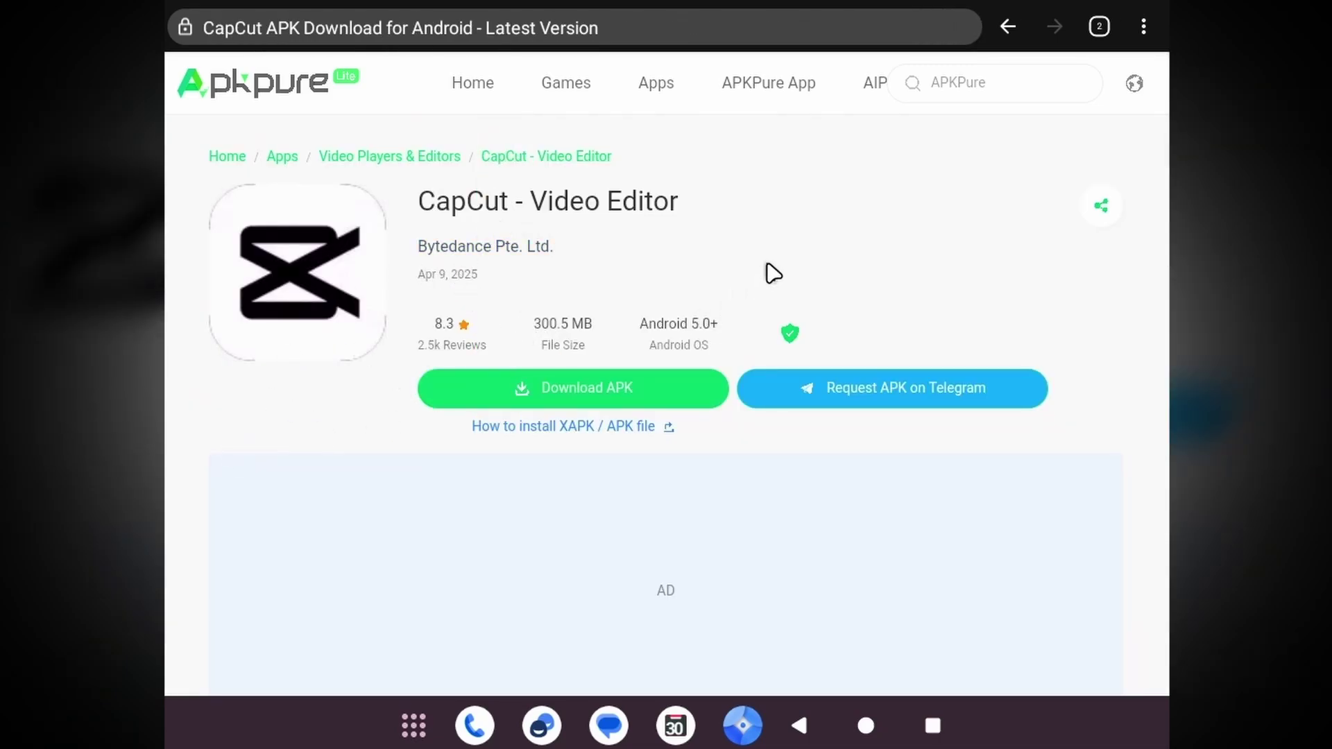
scroll(772, 273, down, 15)
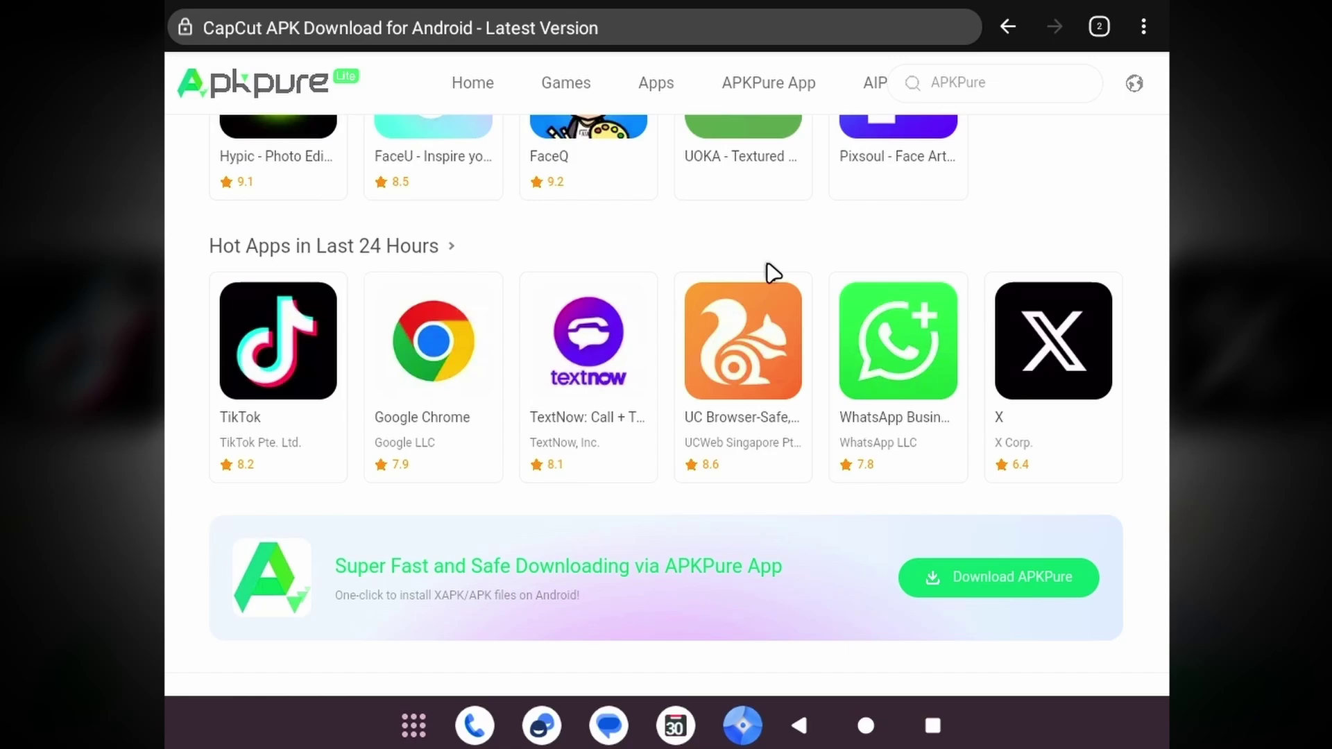
scroll(772, 273, up, 15)
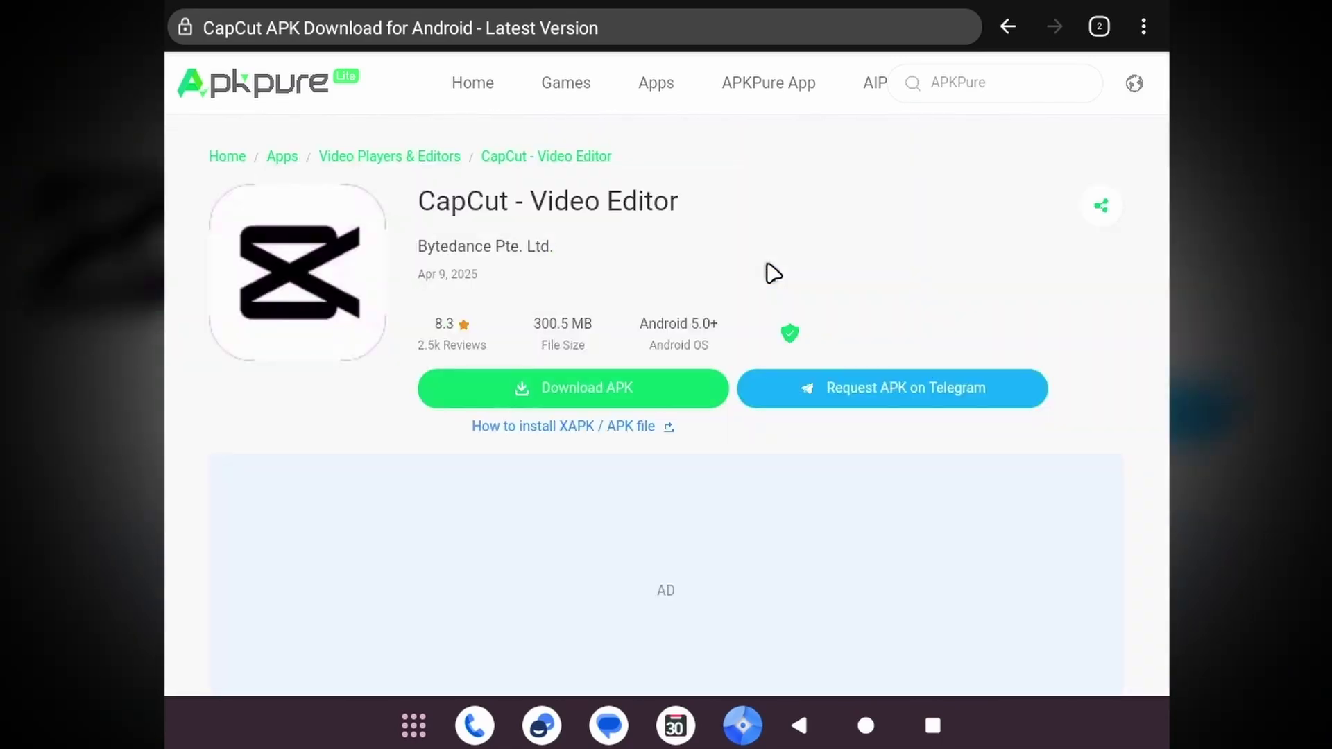
scroll(773, 273, down, 5)
scroll(773, 273, up, 5)
drag(419, 208, 682, 211)
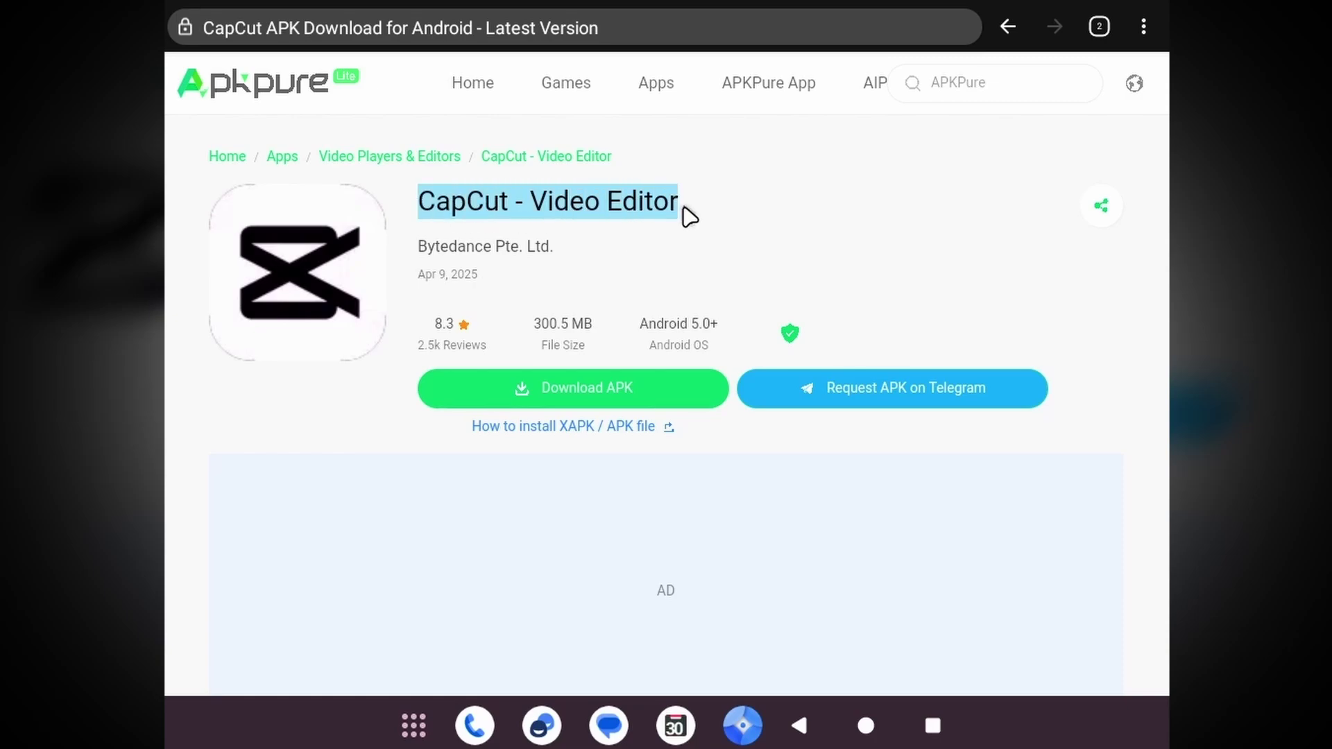
click(685, 210)
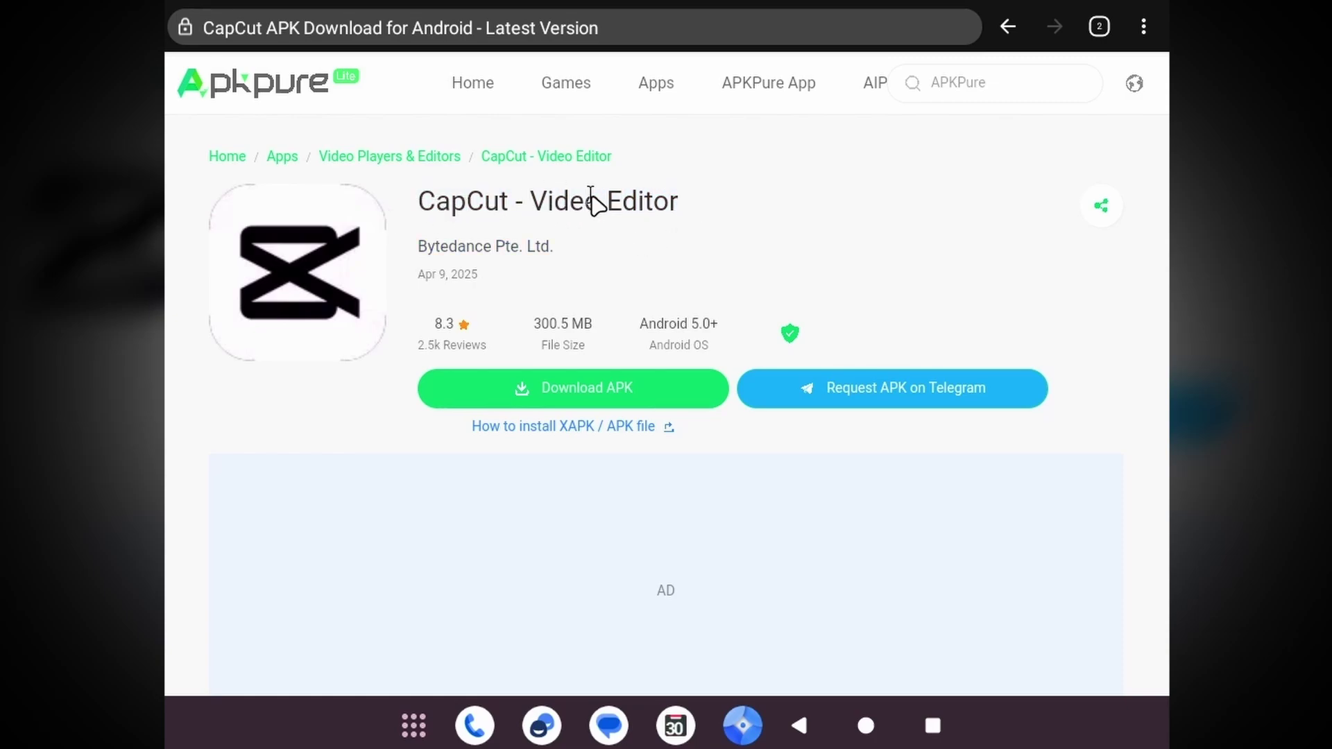
Search APKPure for 'video editor' and scroll through the results.
click(926, 84)
text(video edit)
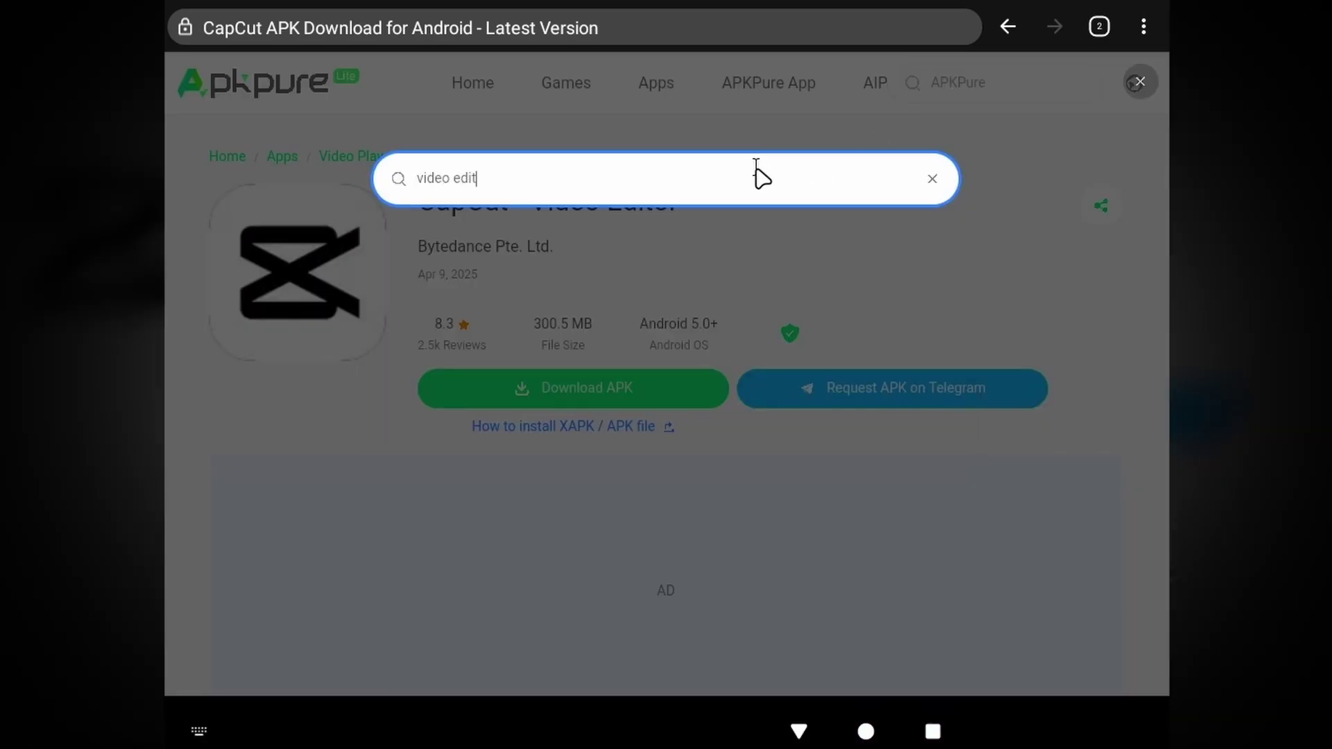
text(or)
key(Return)
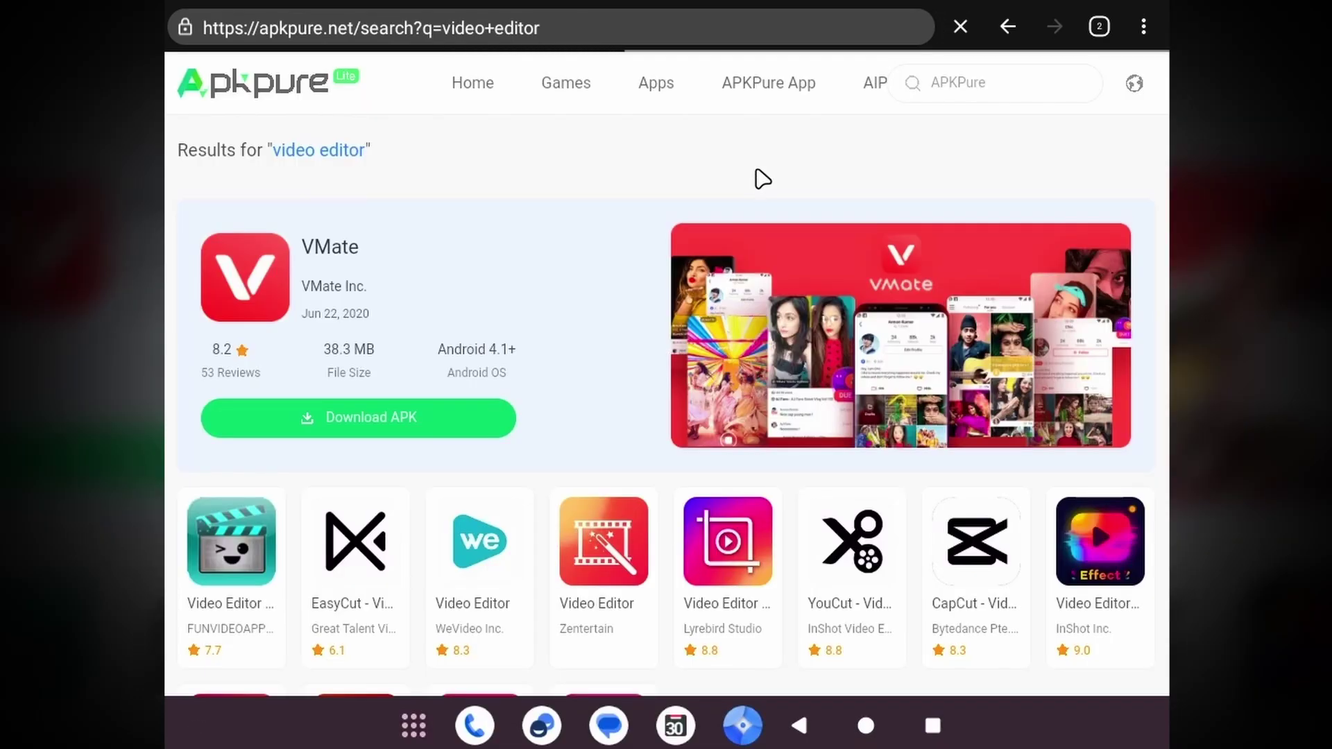
scroll(607, 345, down, 4)
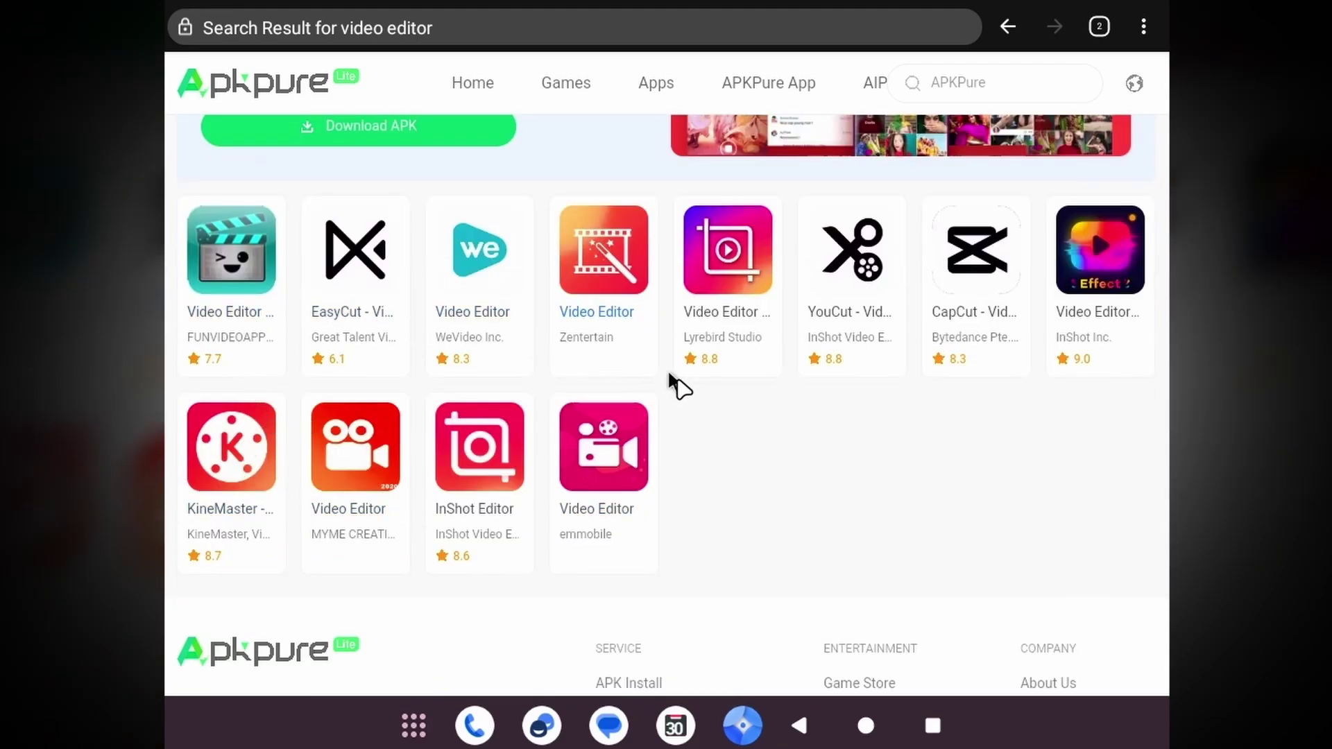
scroll(707, 452, down, 4)
scroll(708, 452, up, 8)
scroll(708, 451, down, 7)
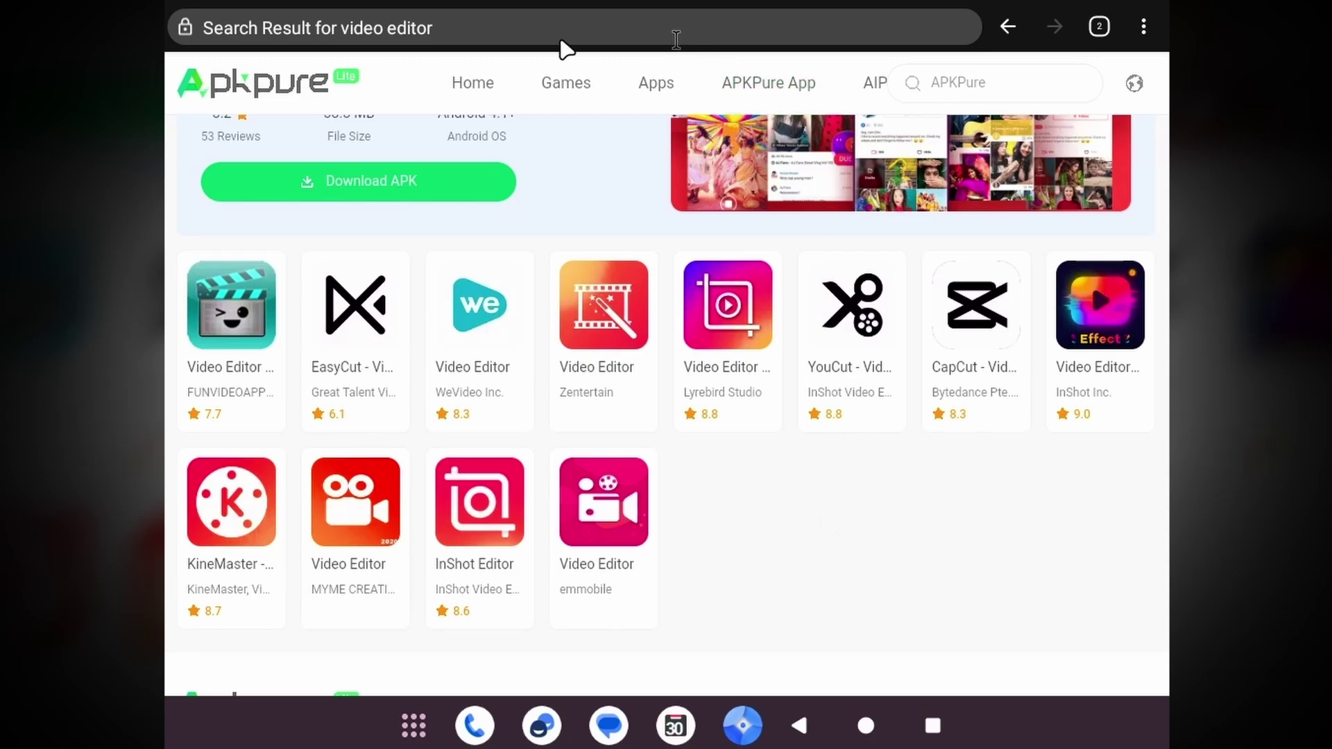
Search the web for flexclip and open the FlexClip website.
click(490, 31)
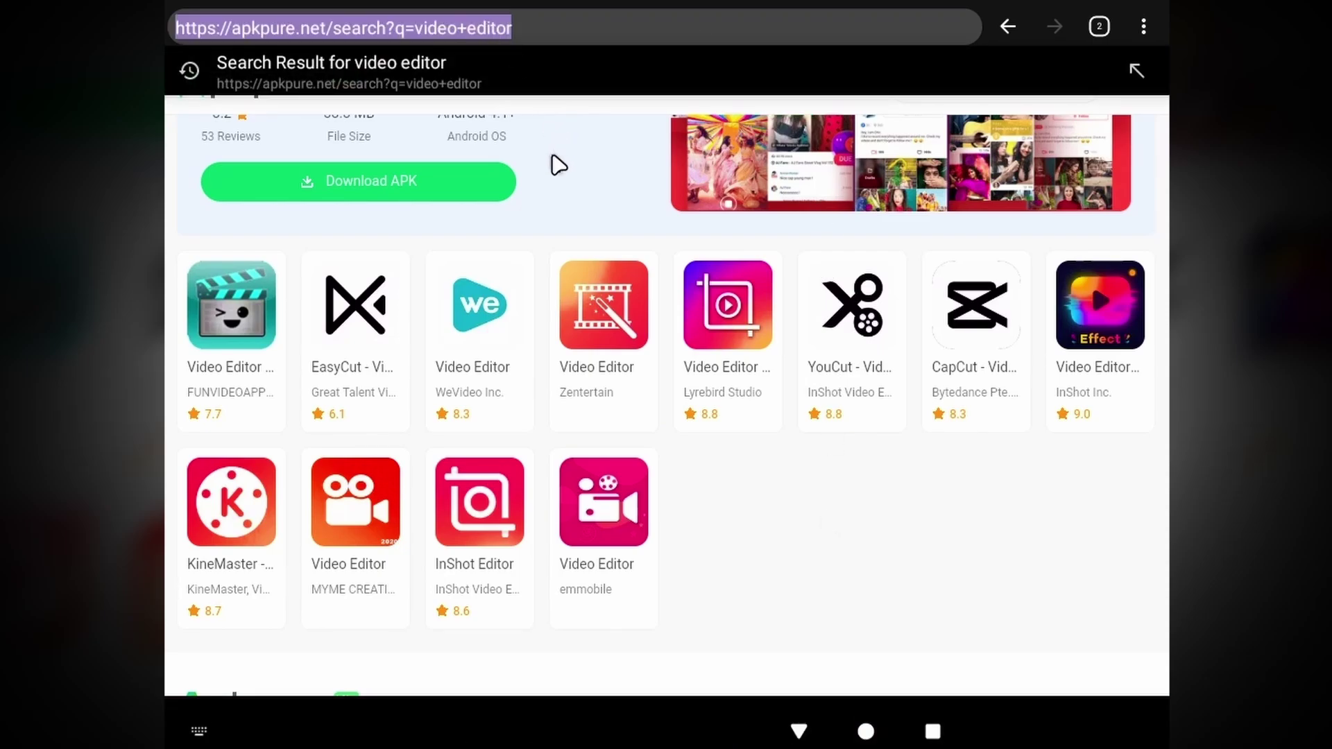
text(flexclip)
key(Return)
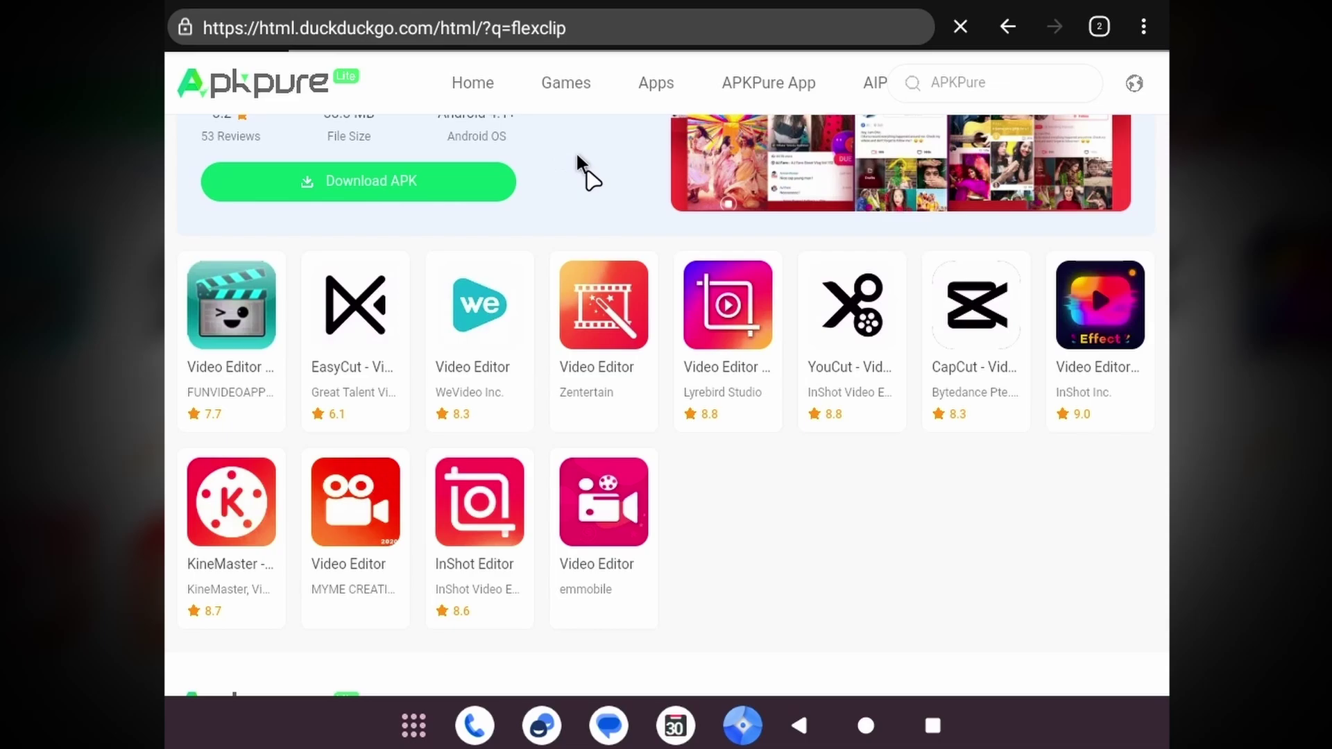
click(508, 197)
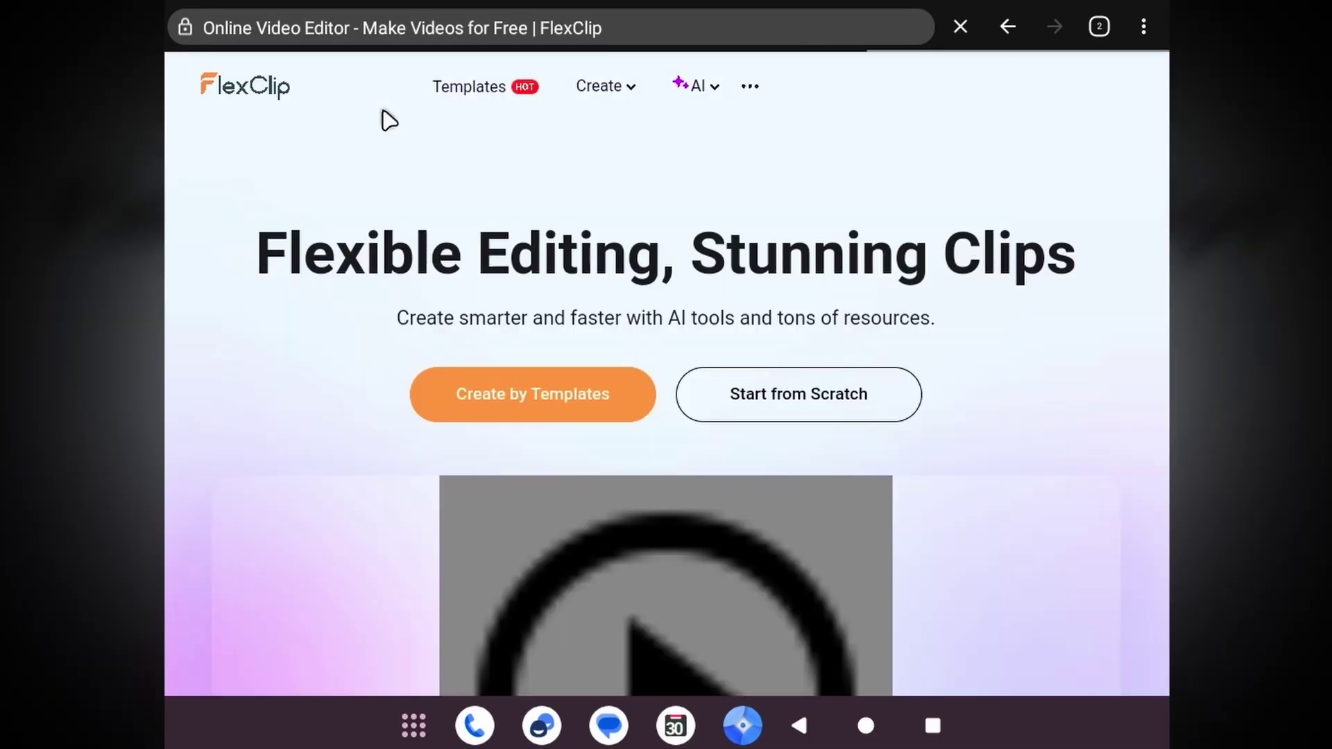
scroll(330, 342, down, 5)
scroll(330, 342, up, 5)
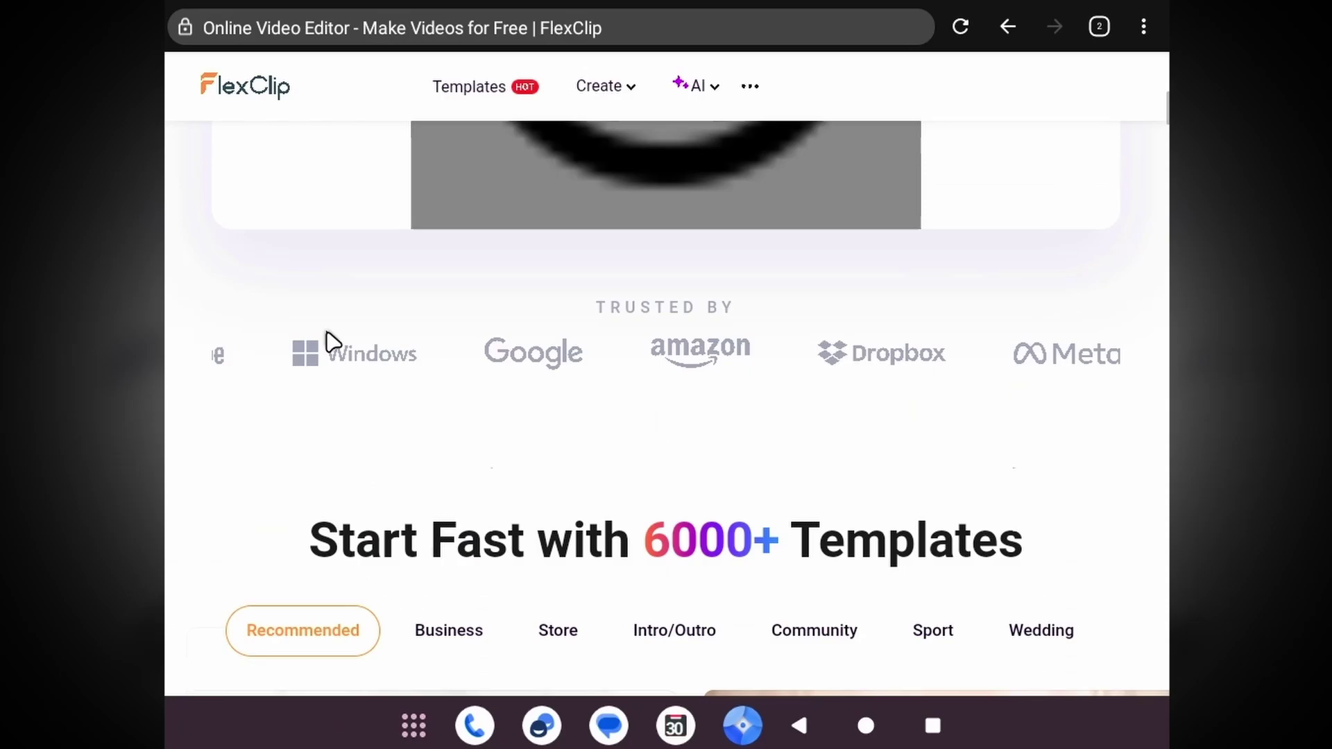
Open FlexClip's AI tools page, then enter 'capcut online' in the address bar.
mouse_move(694, 87)
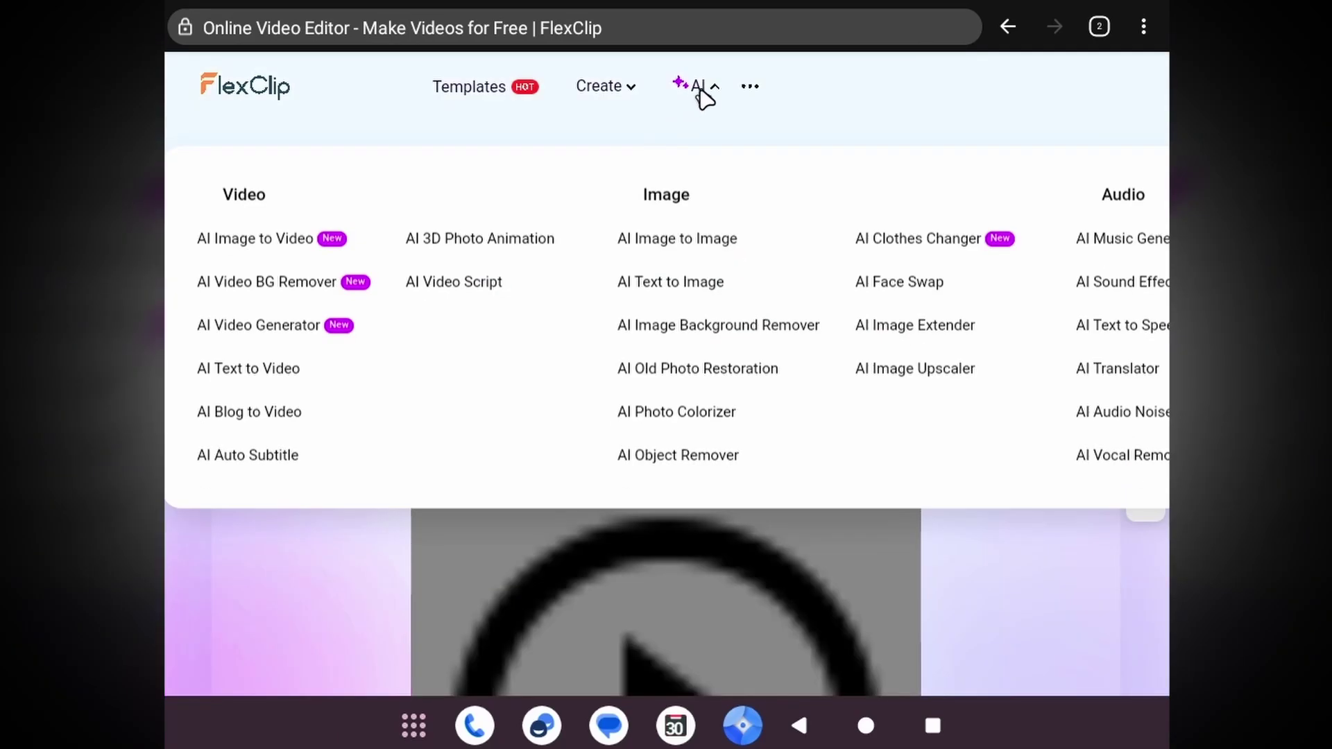
click(689, 88)
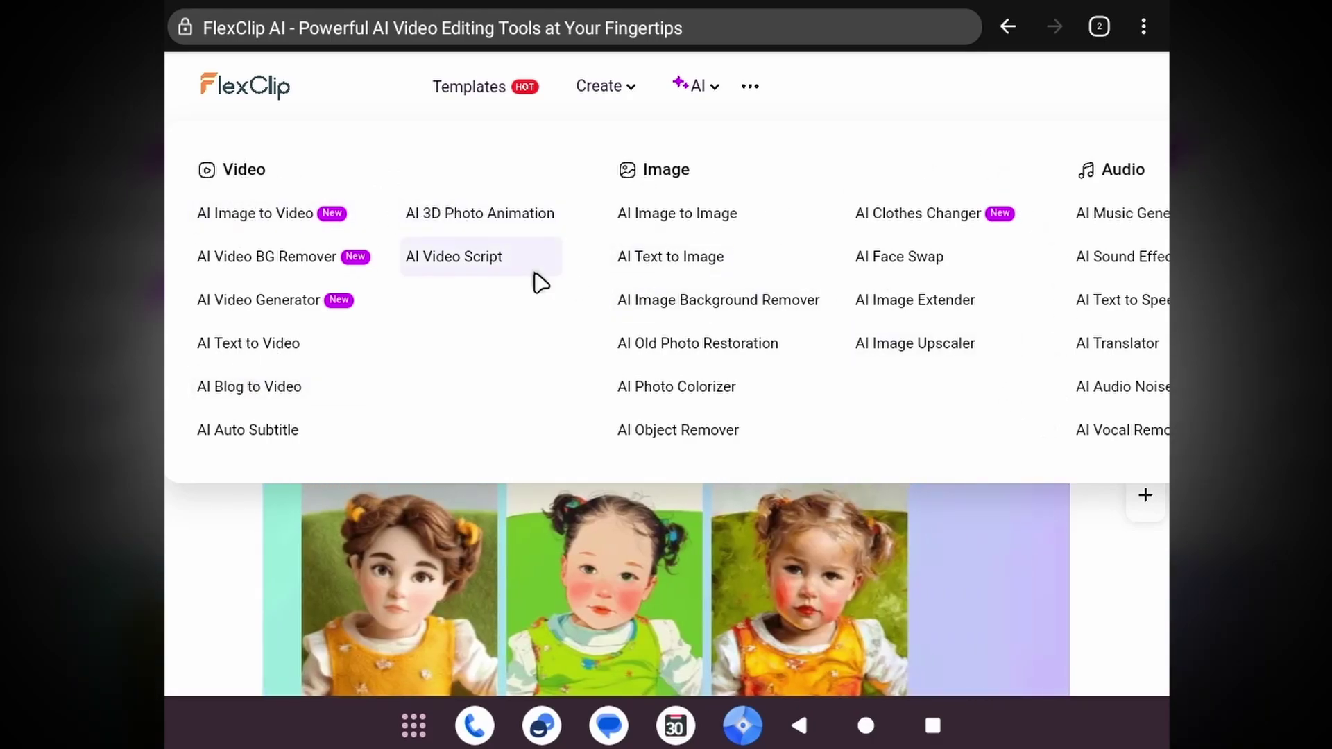
click(486, 28)
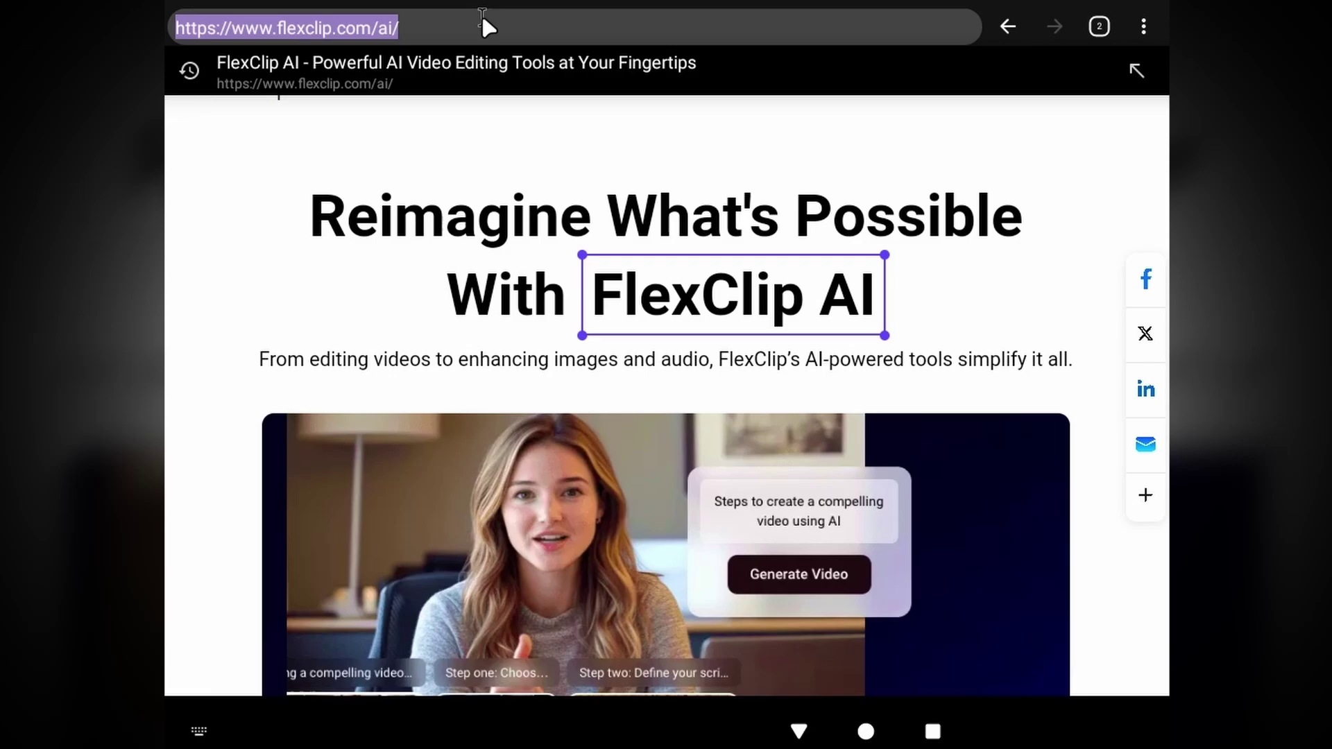
text(ca)
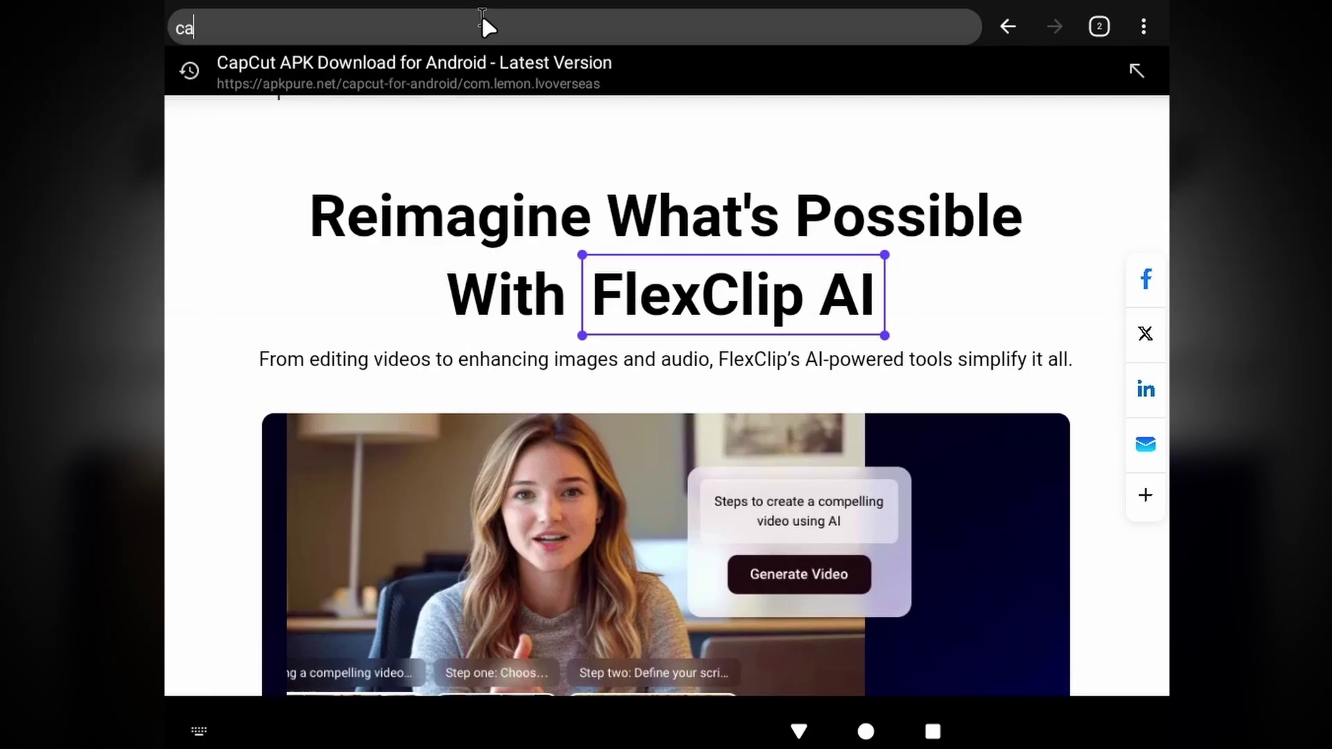
text(pcut online)
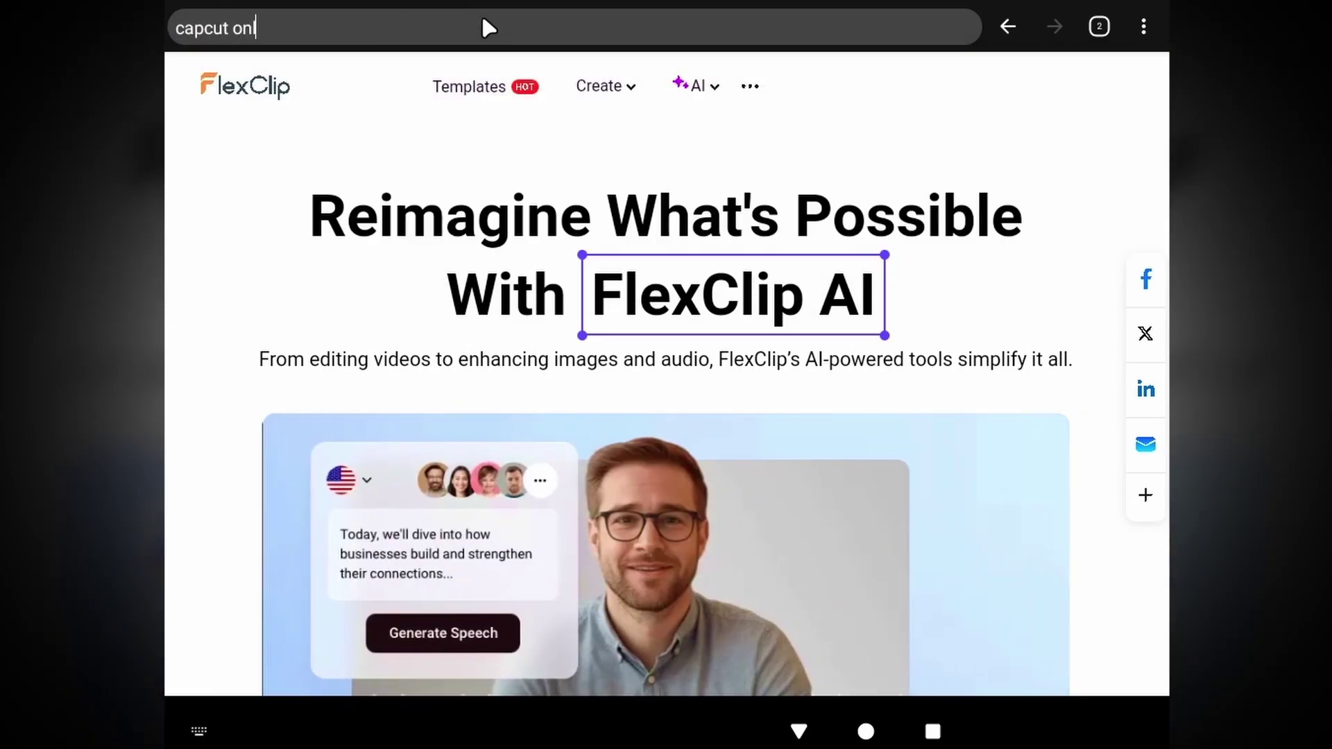
Run the 'capcut online' search, scroll through APKPure's game sections, then go home.
key(Return)
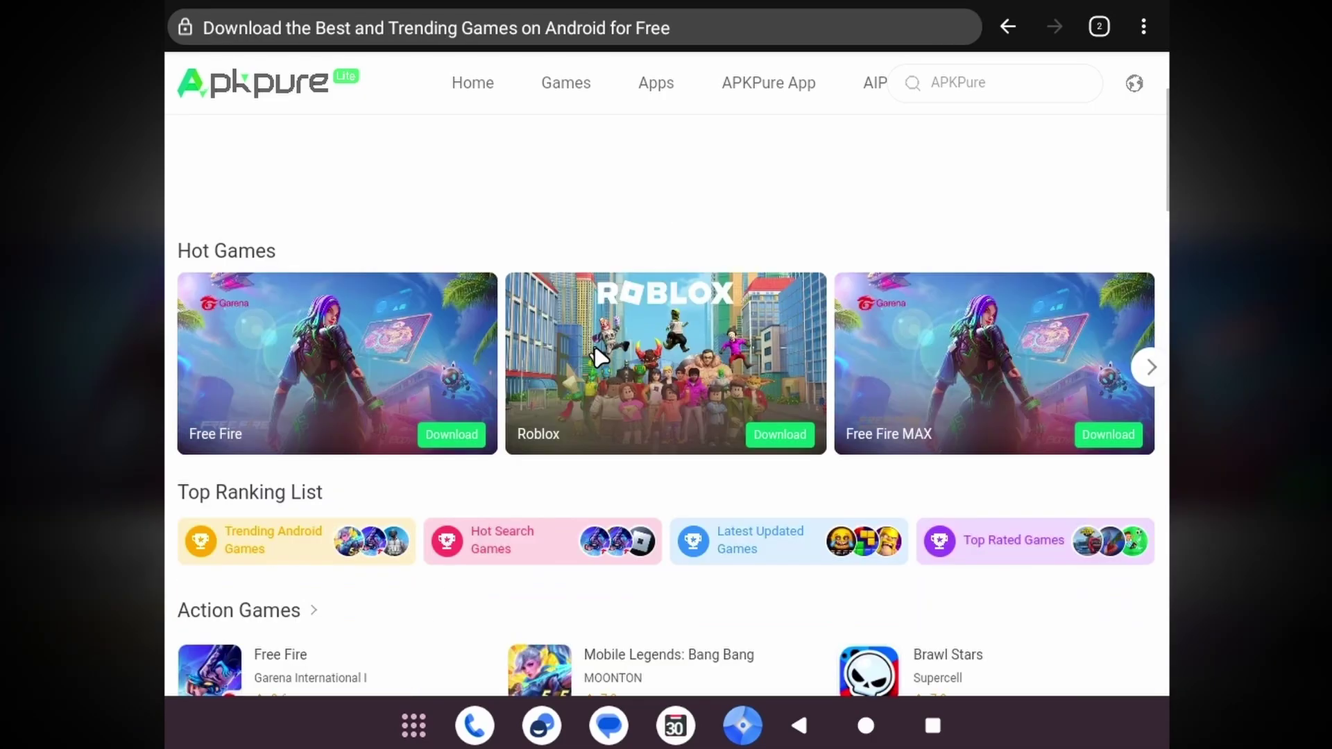
scroll(599, 357, down, 3)
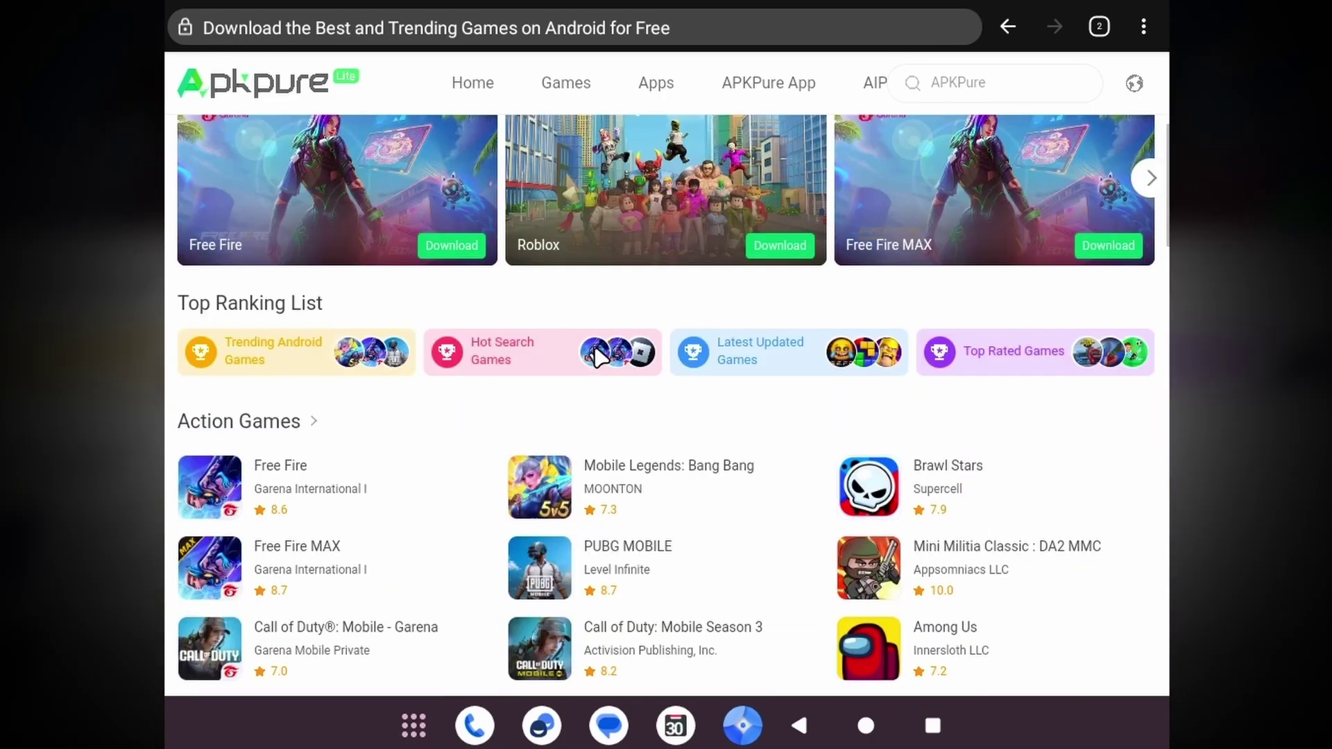
scroll(595, 357, down, 1)
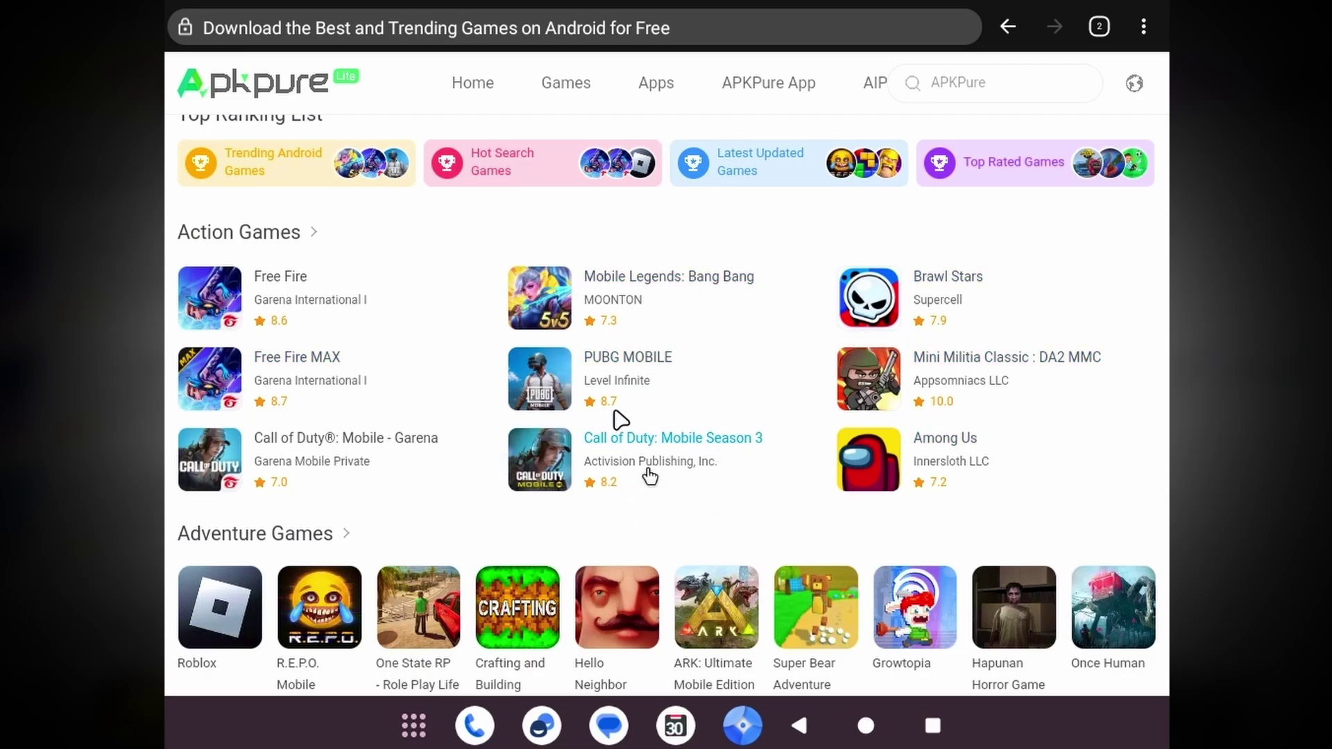
scroll(740, 393, down, 5)
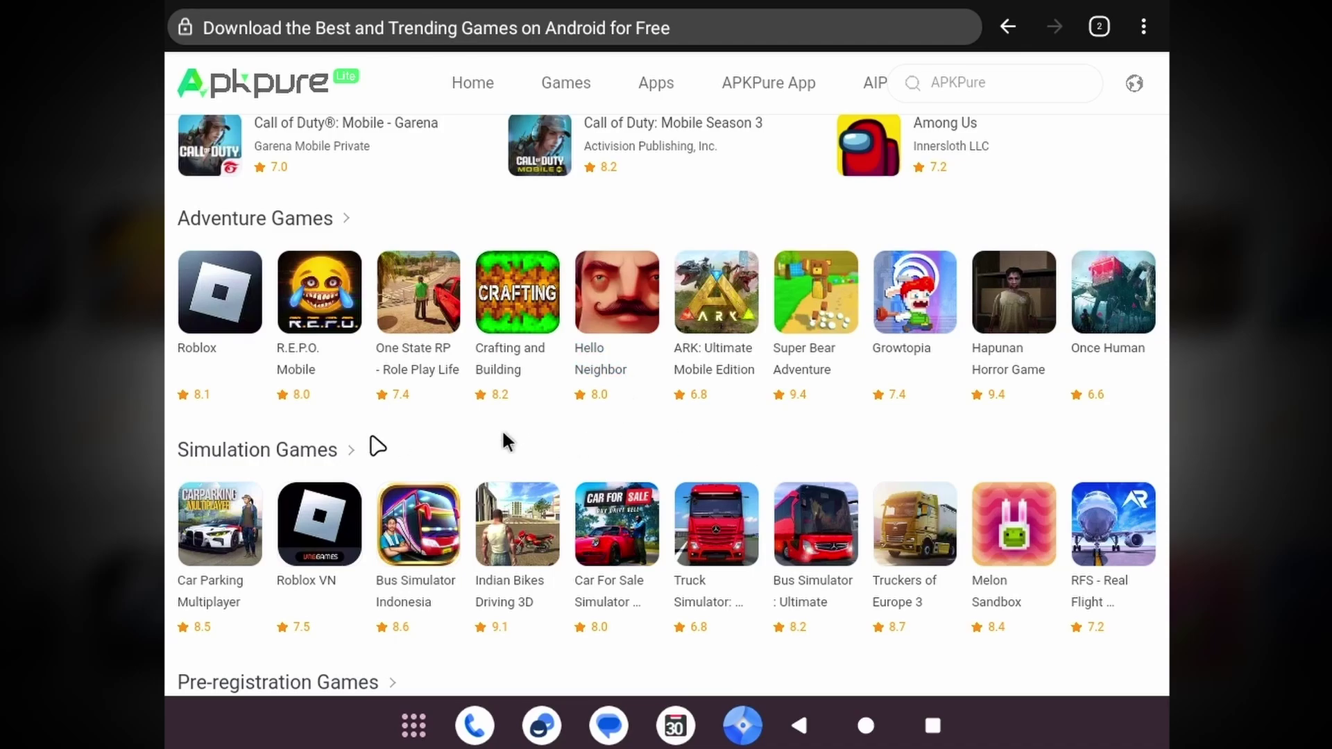
scroll(410, 461, up, 15)
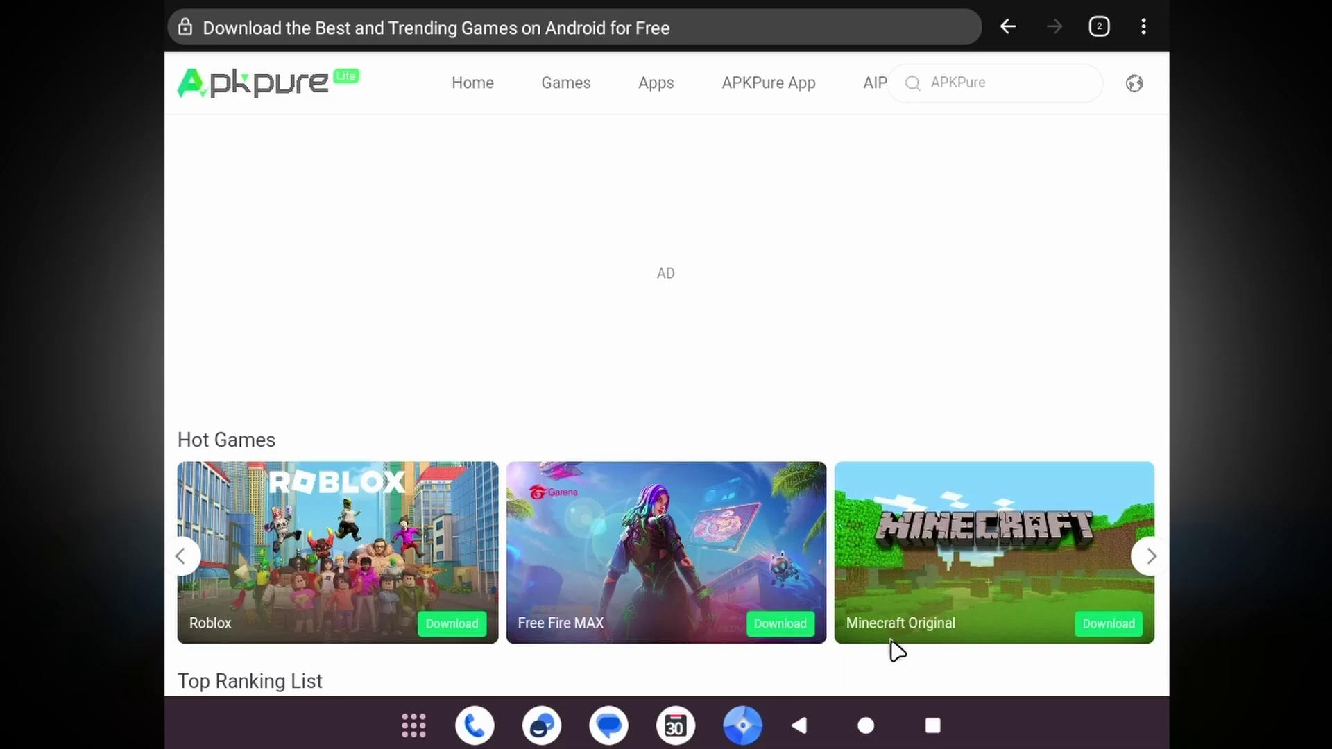
click(865, 725)
In Settings > Game Space, add Open Camera to the library and open its configuration.
drag(743, 491, 783, 247)
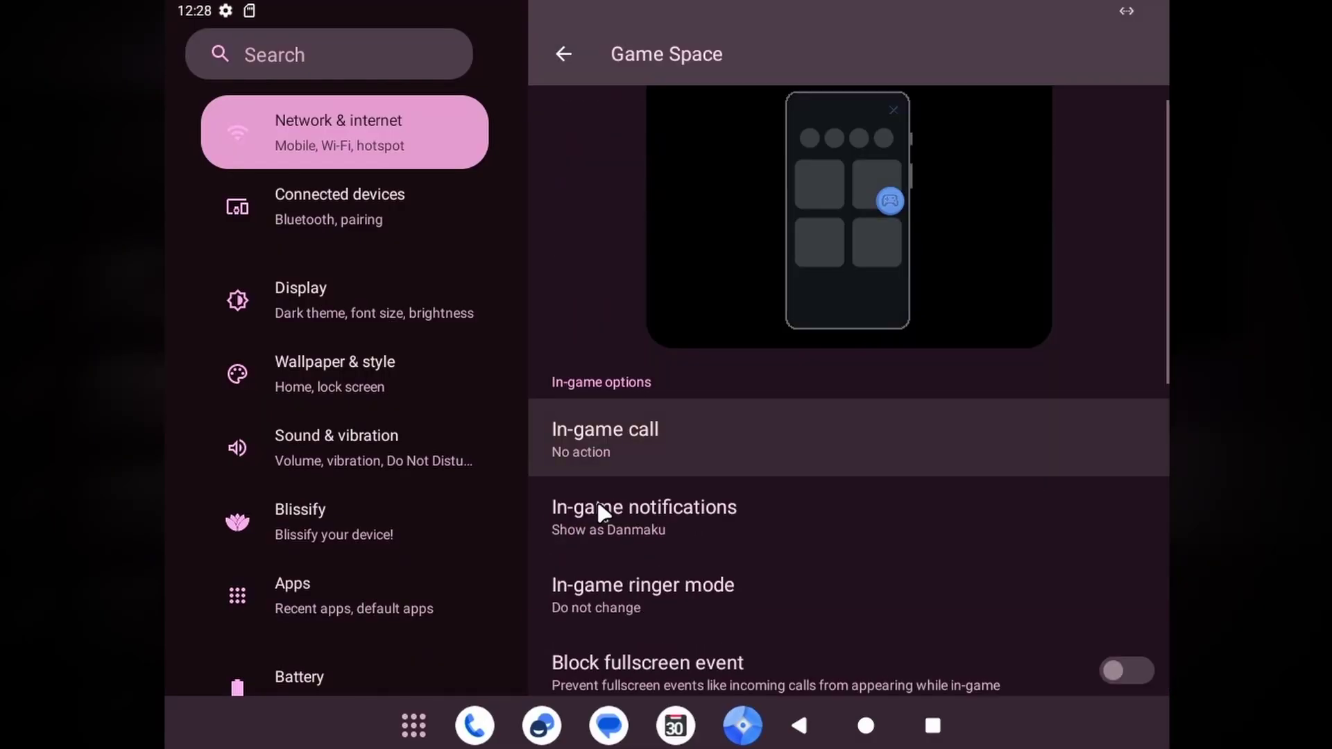
scroll(596, 498, down, 4)
click(555, 667)
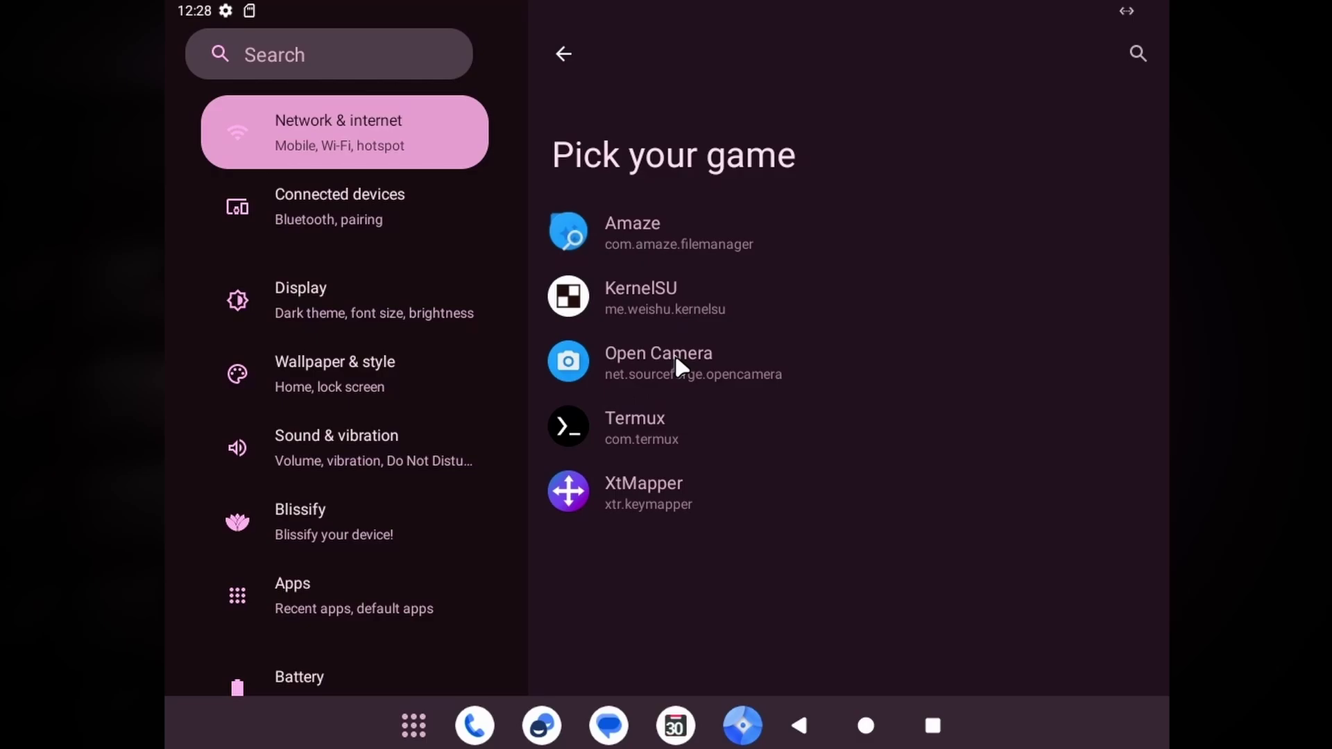
click(675, 358)
scroll(691, 548, down, 1)
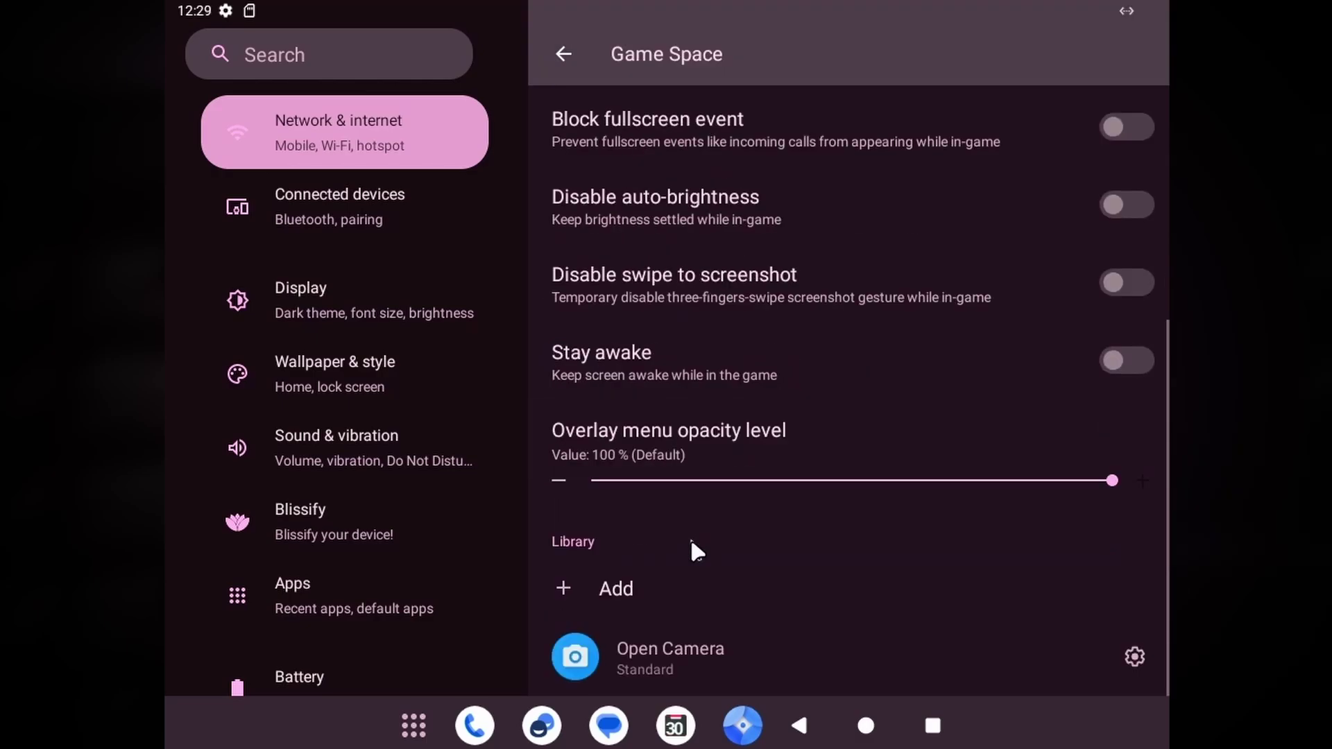
click(1135, 657)
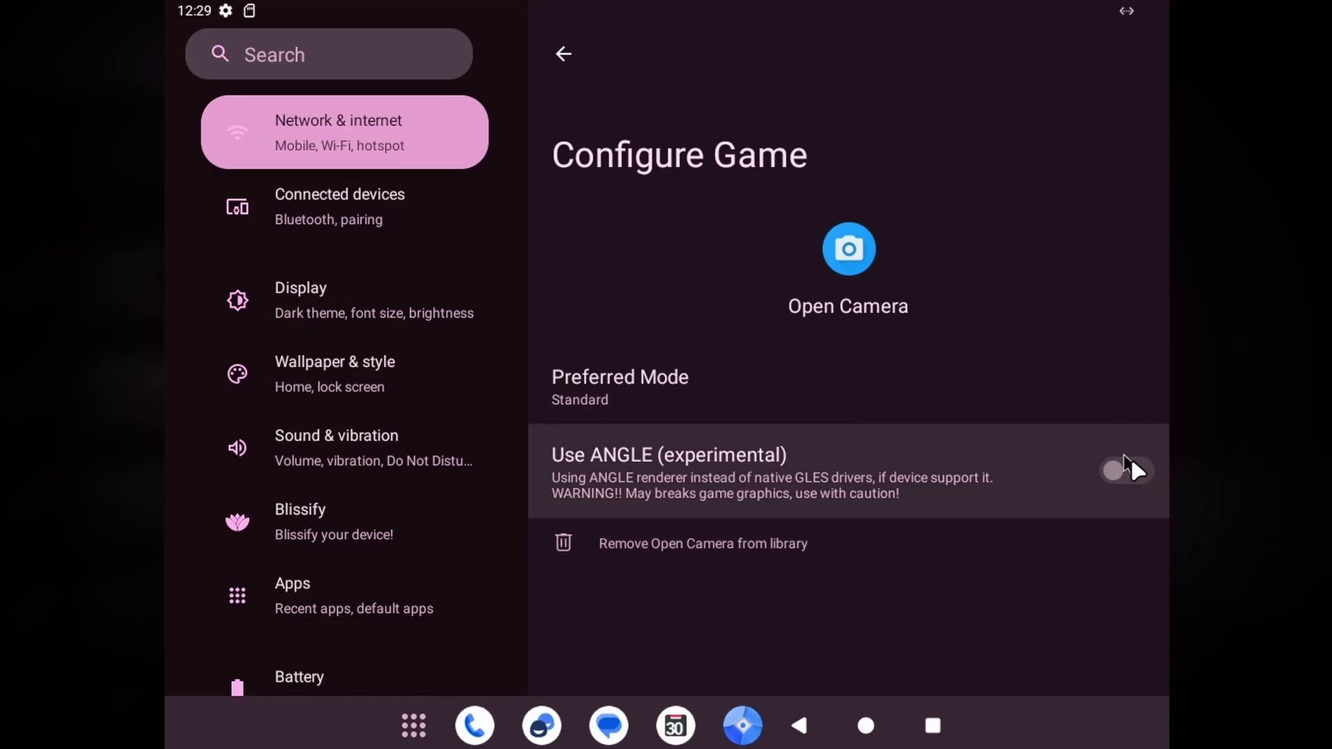
Return to the APKPure browser window from Recents and open its site search.
click(932, 726)
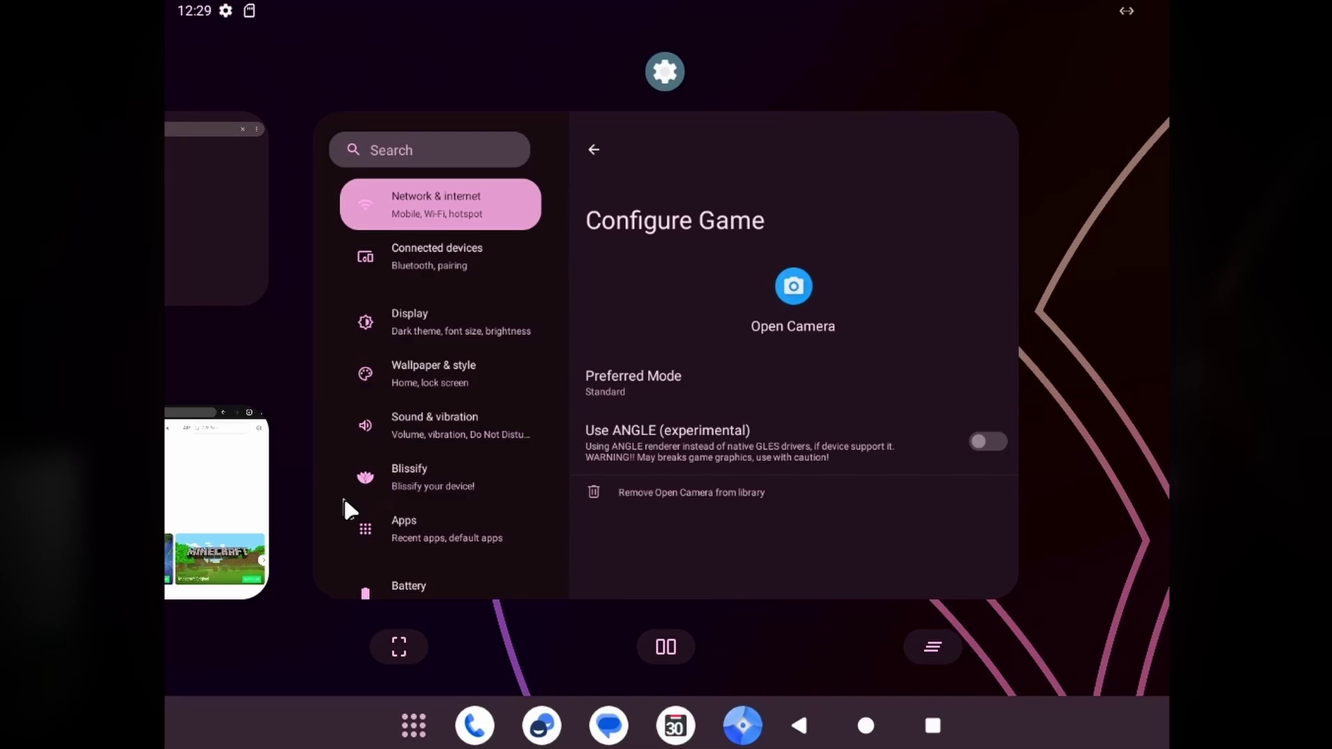
drag(347, 510, 573, 511)
click(544, 466)
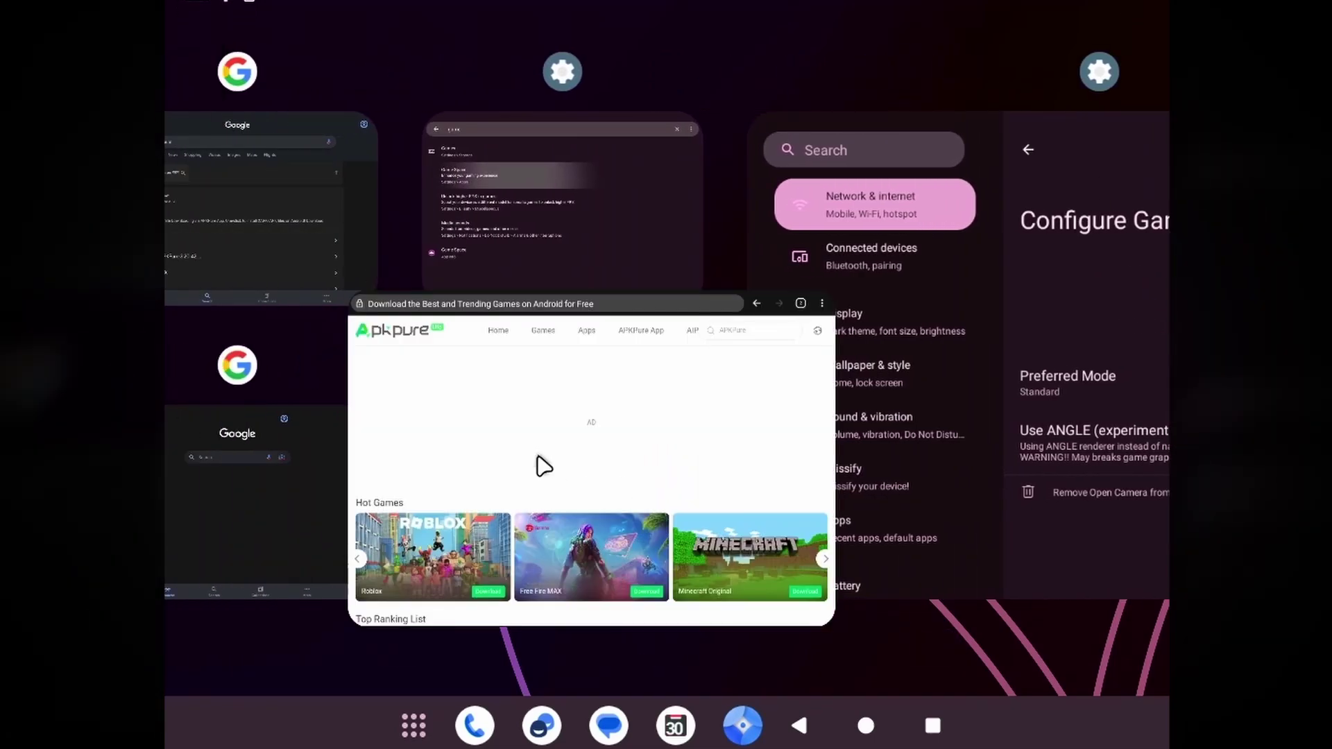
click(977, 78)
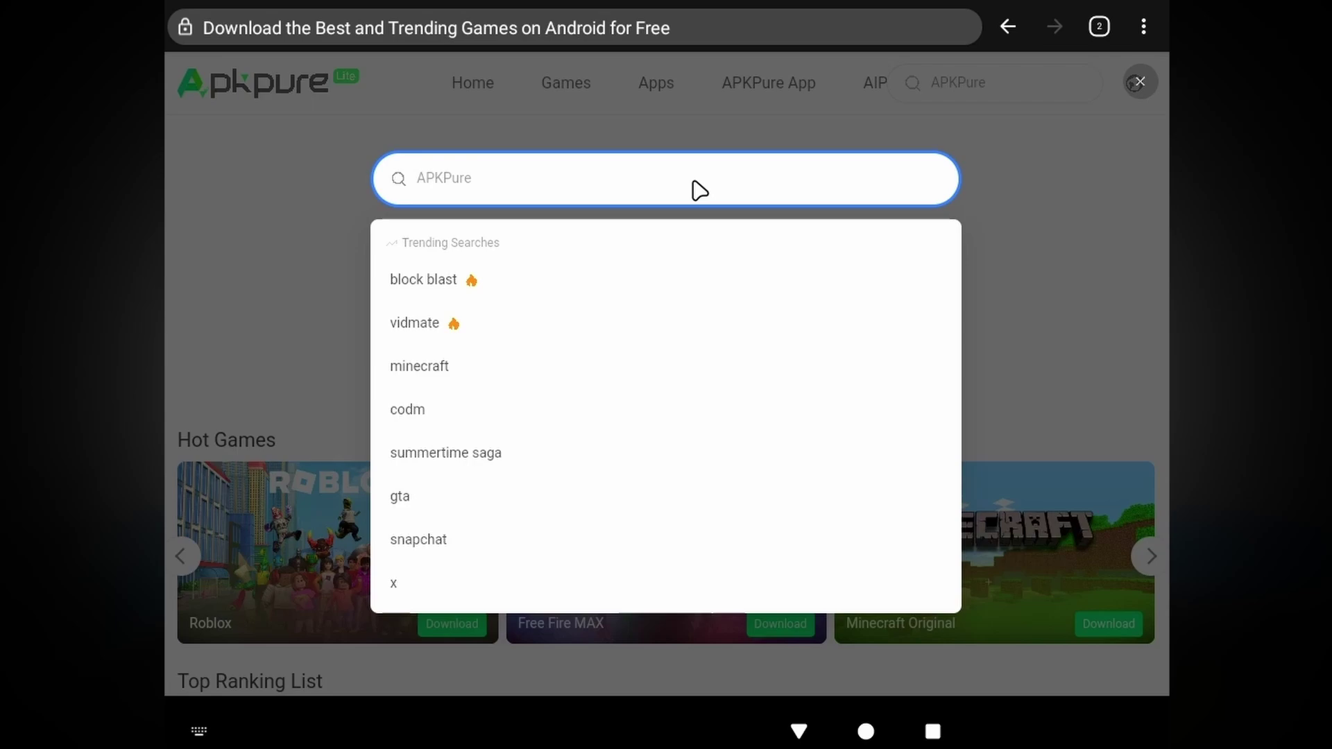
Search DuckDuckGo for 'programiz' from the address bar.
click(676, 26)
text(pro)
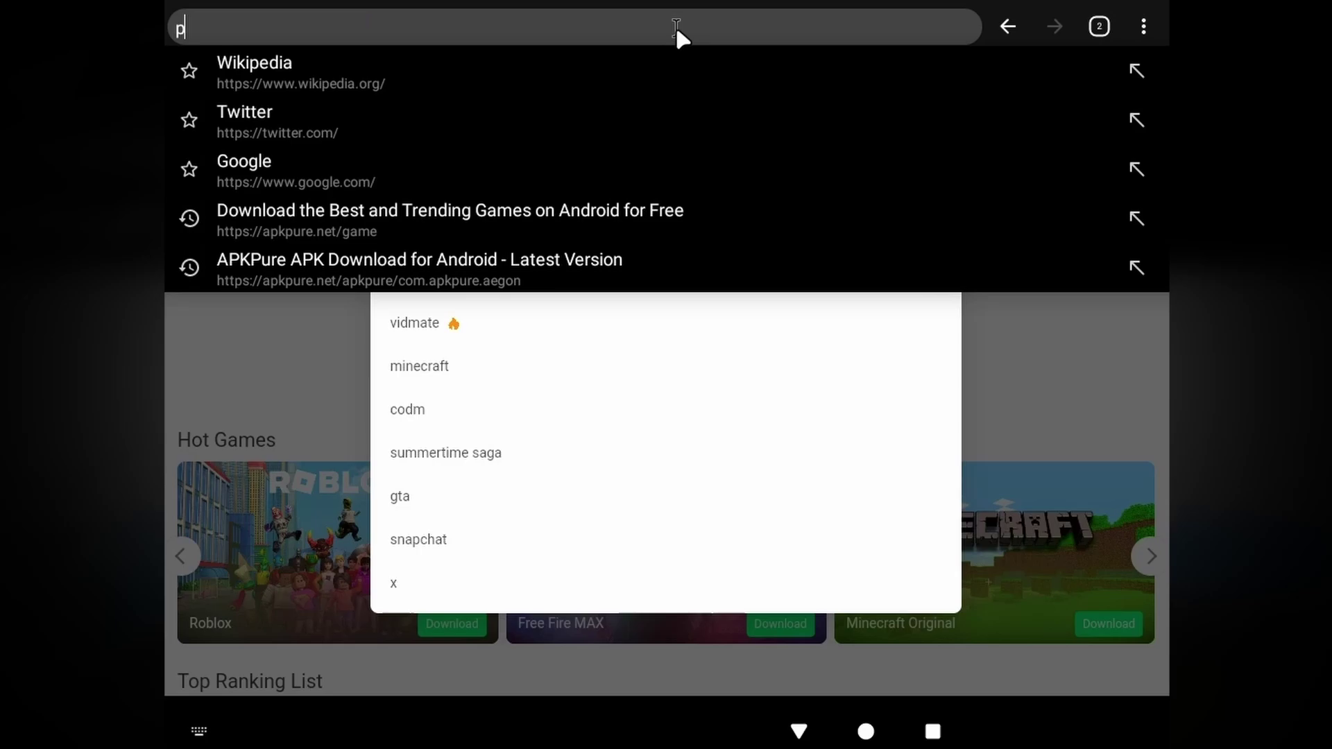
text(gramiz)
key(Return)
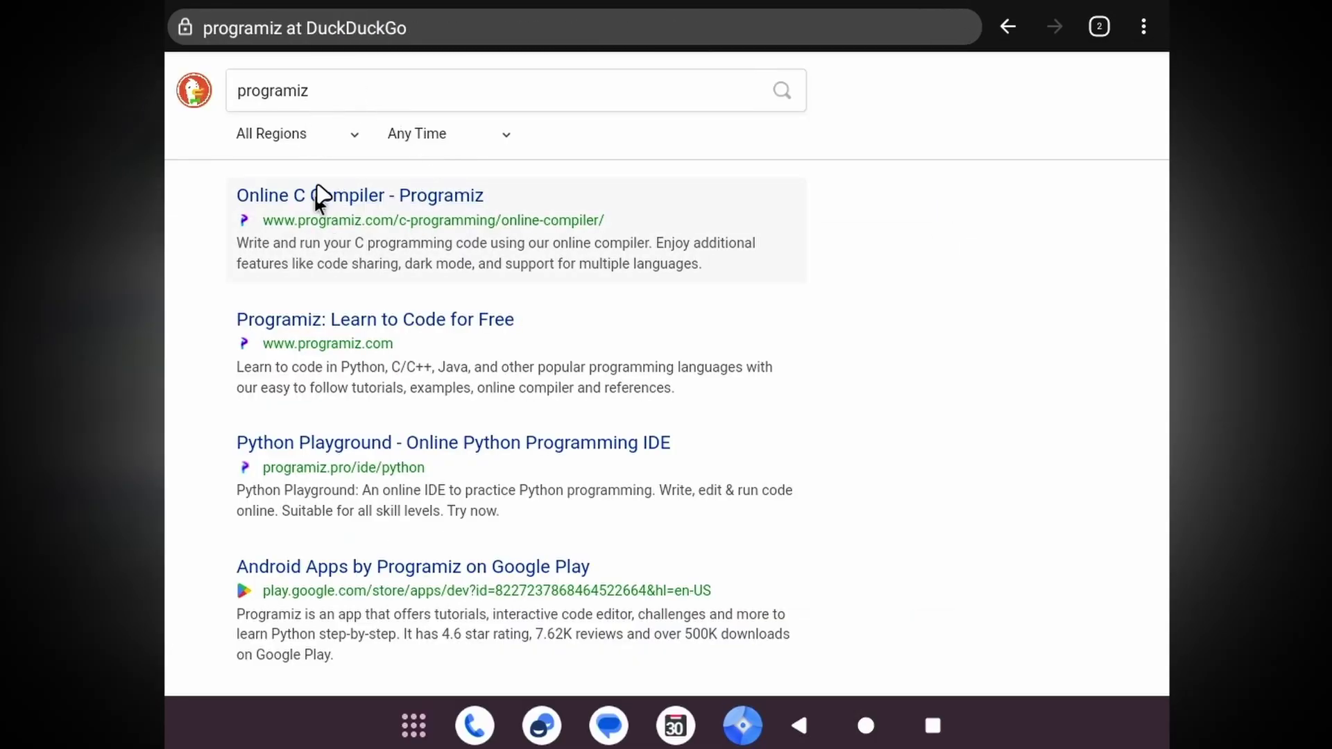
Type 'apk' and reopen the APKPure games page at apkpure.net/game from the suggestions.
click(567, 36)
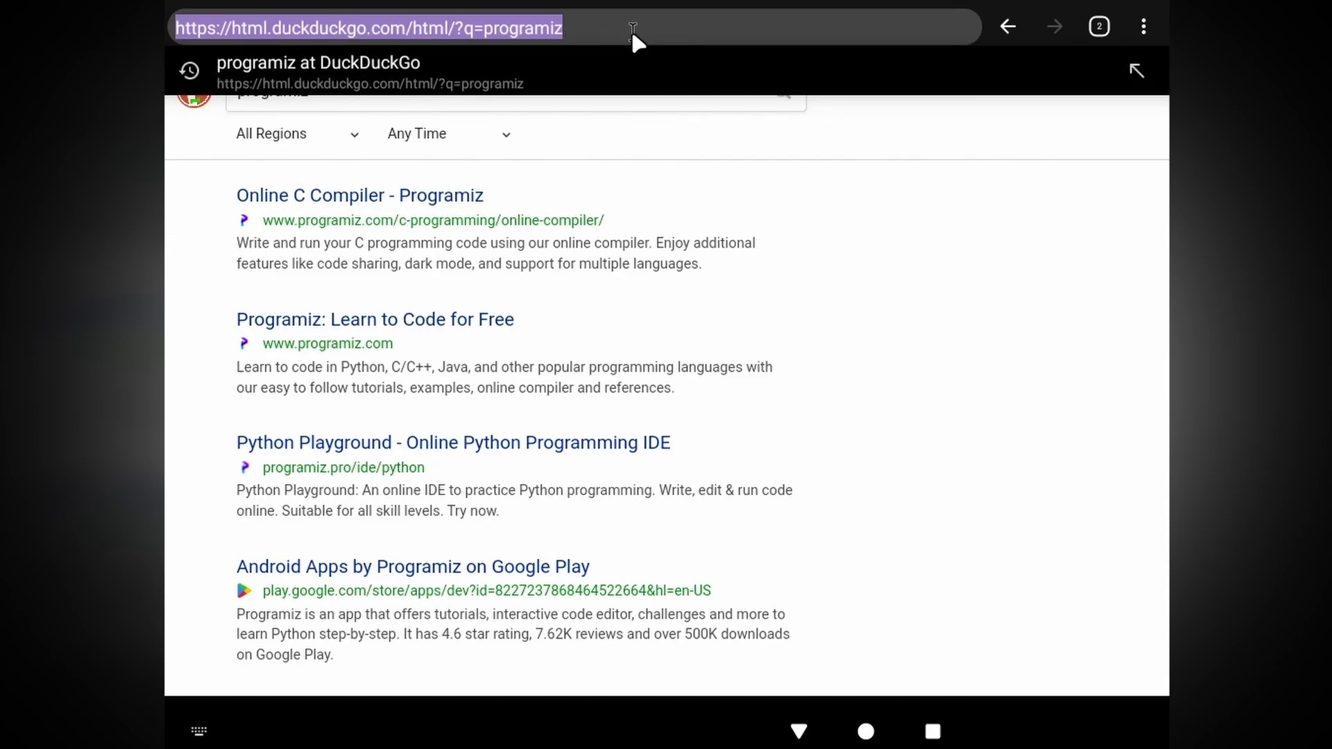
text(apk)
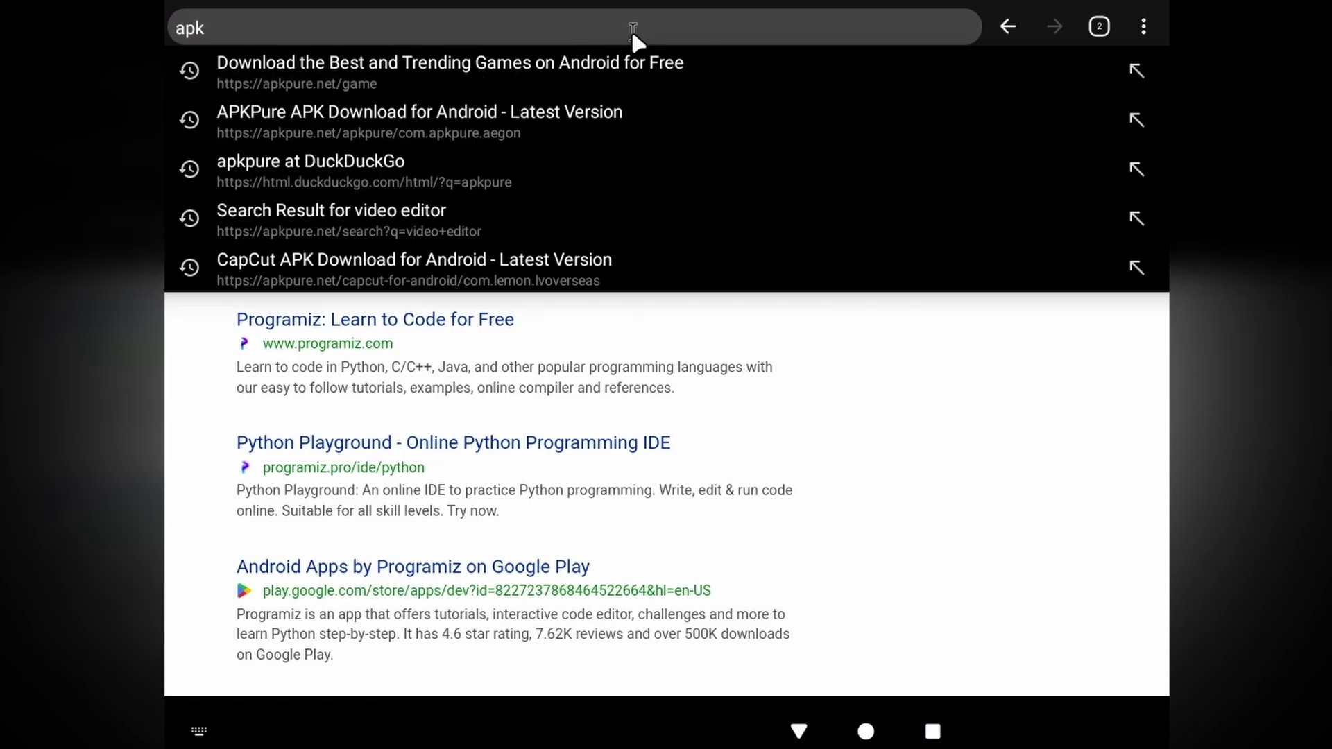
click(499, 77)
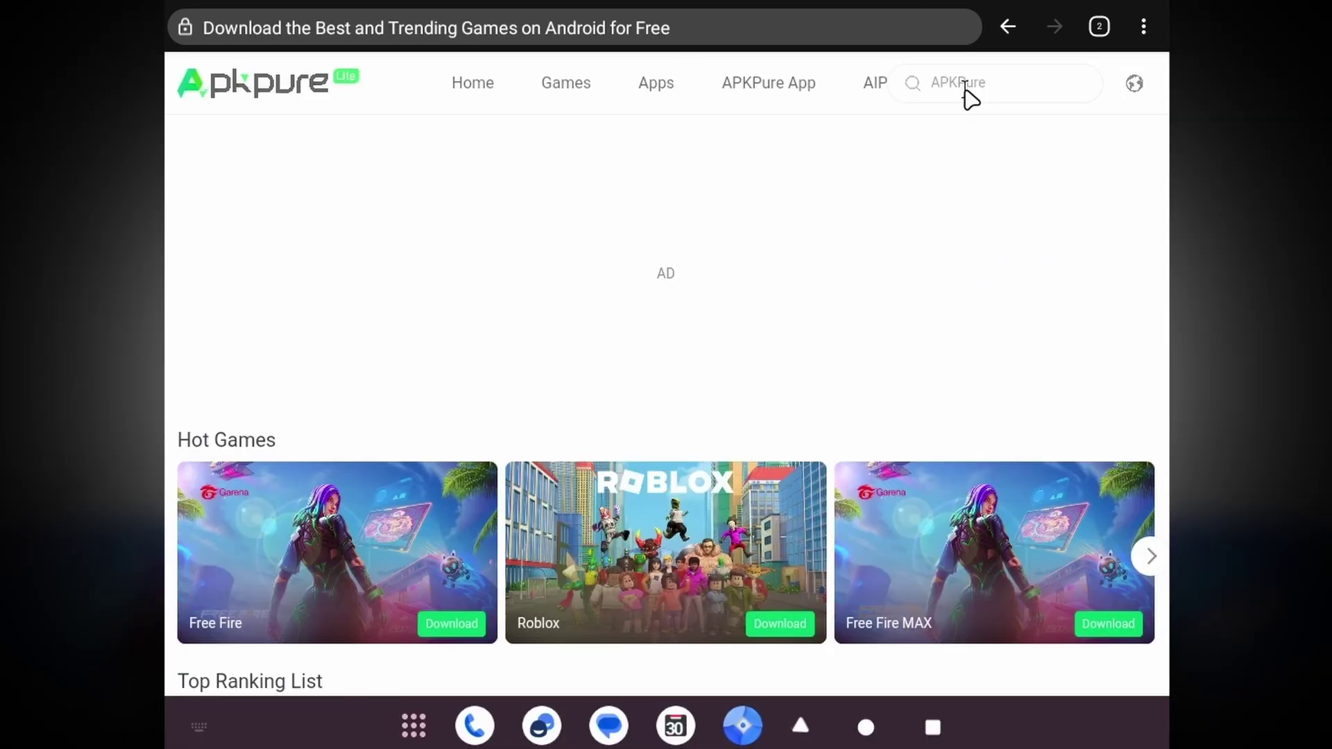
Search APKPure for 'coding' and scroll through the results.
click(965, 83)
text(codi)
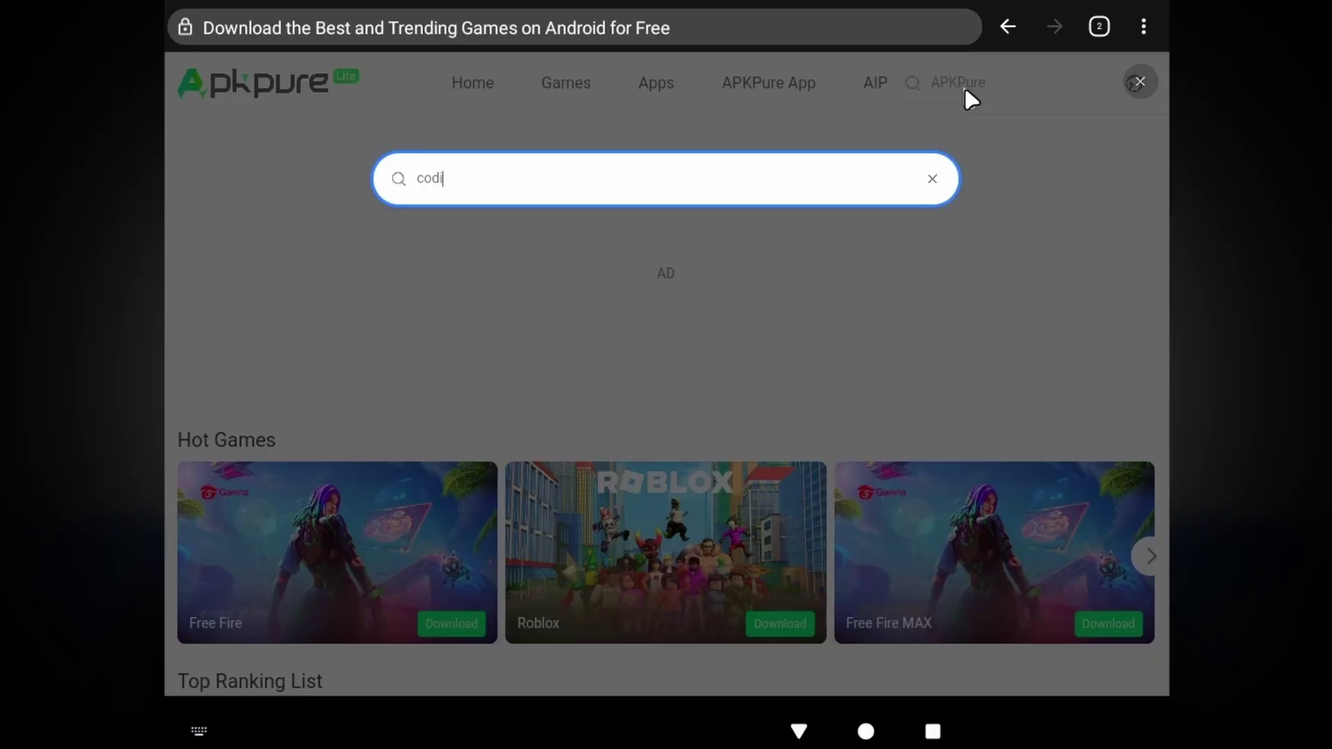
text(ng)
key(Return)
scroll(615, 384, down, 3)
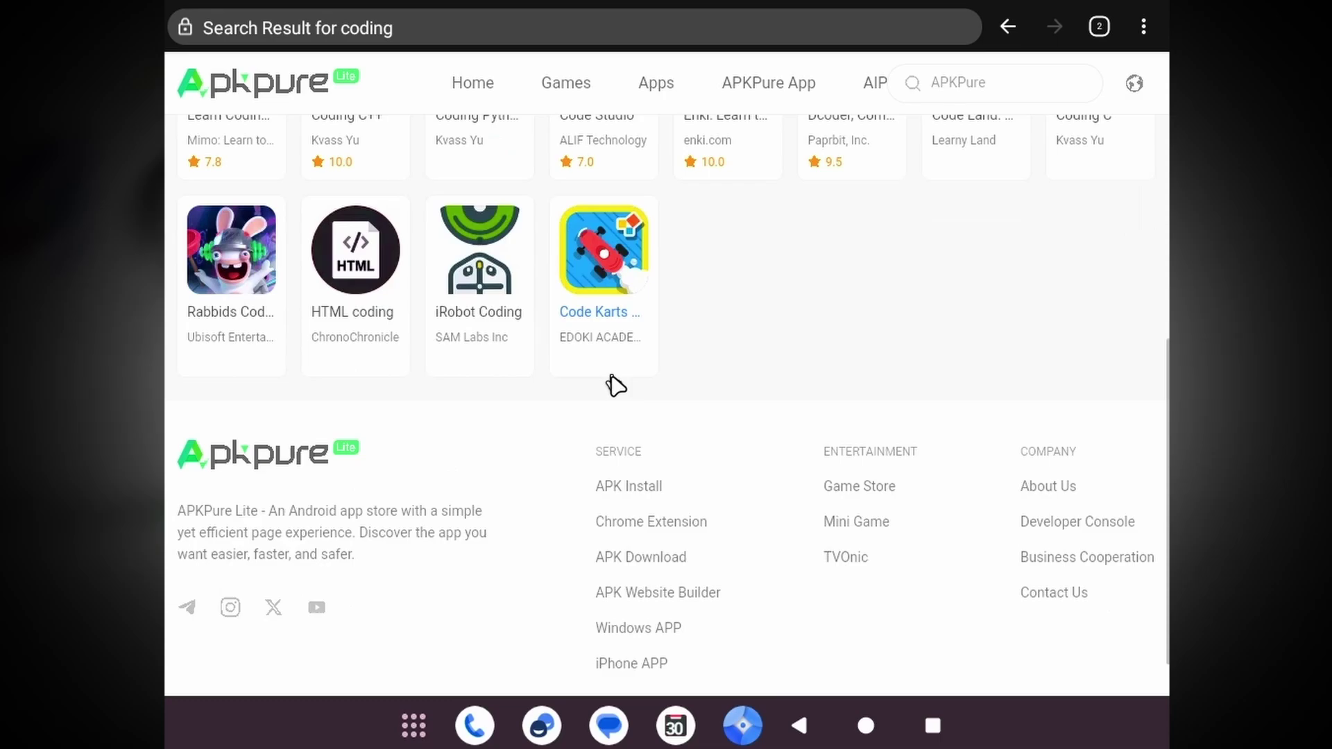
Open the Code Studio app page and scroll through its version 4.2.4 details.
click(610, 437)
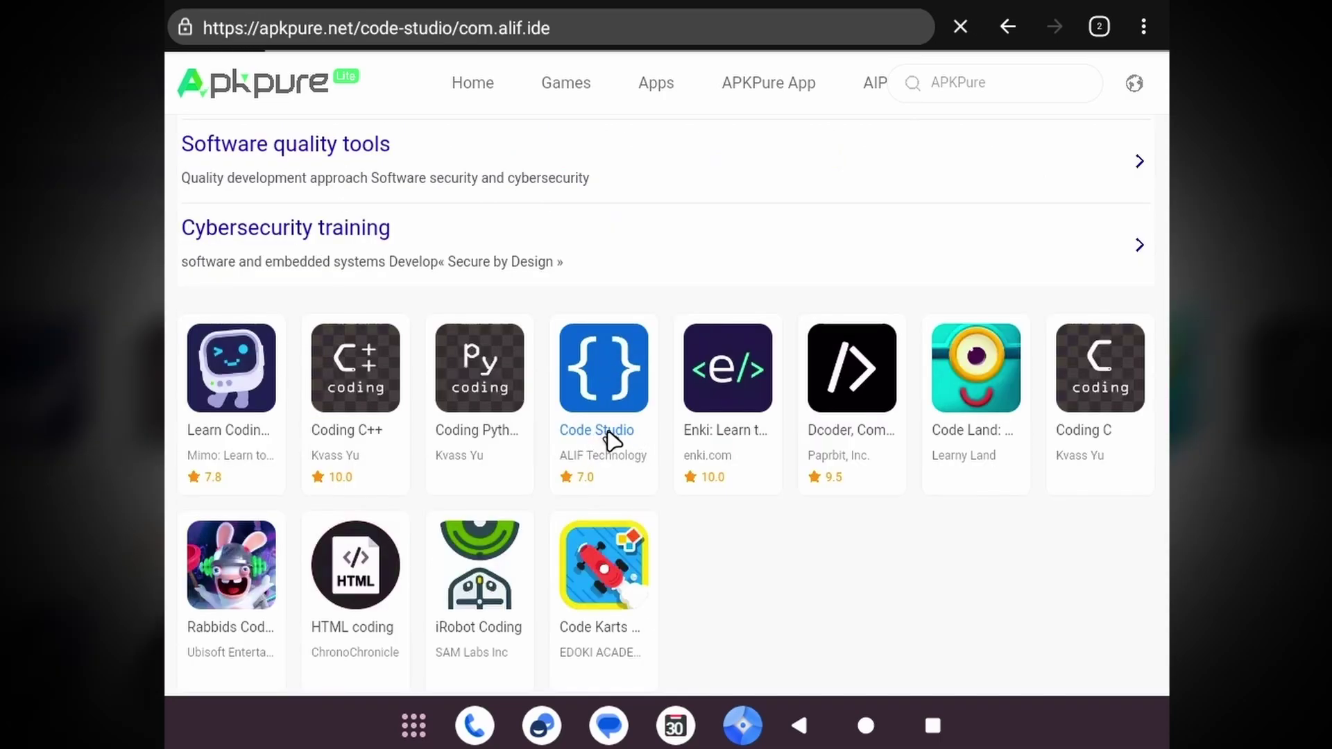
scroll(721, 392, down, 2)
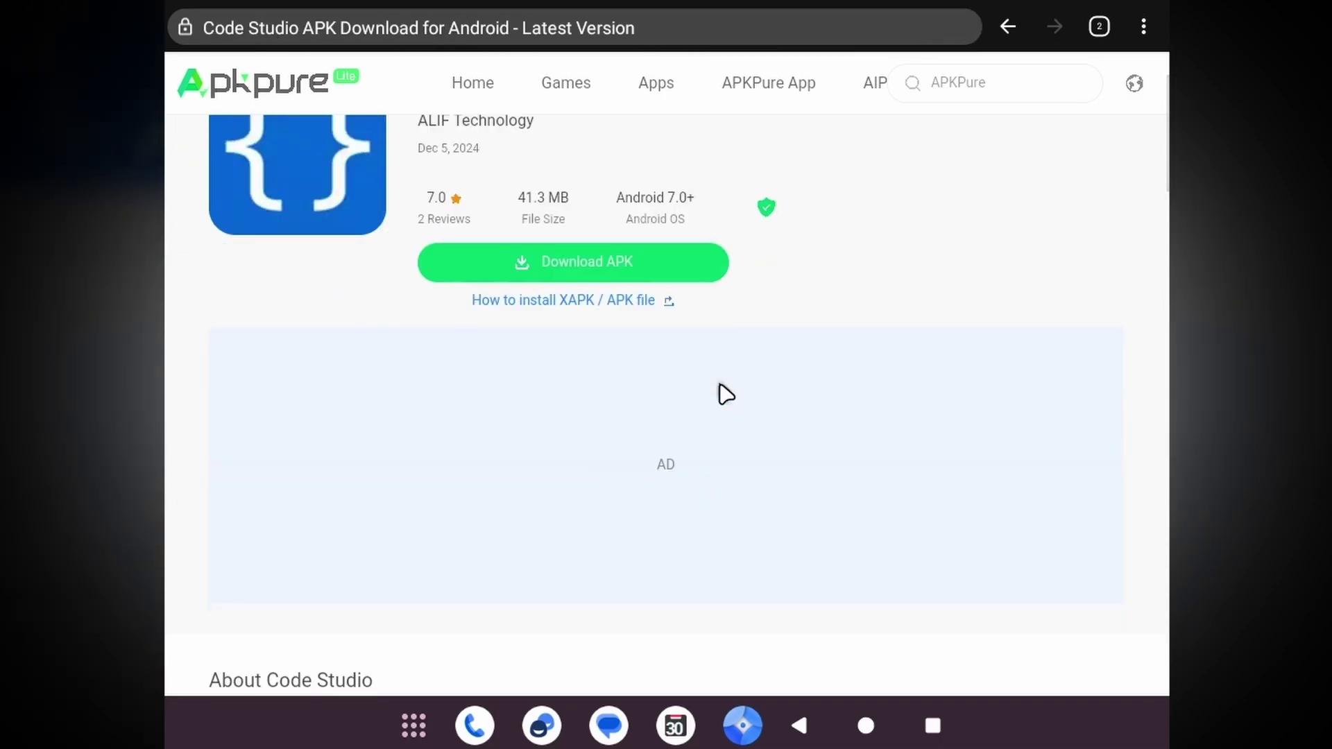
scroll(721, 392, down, 8)
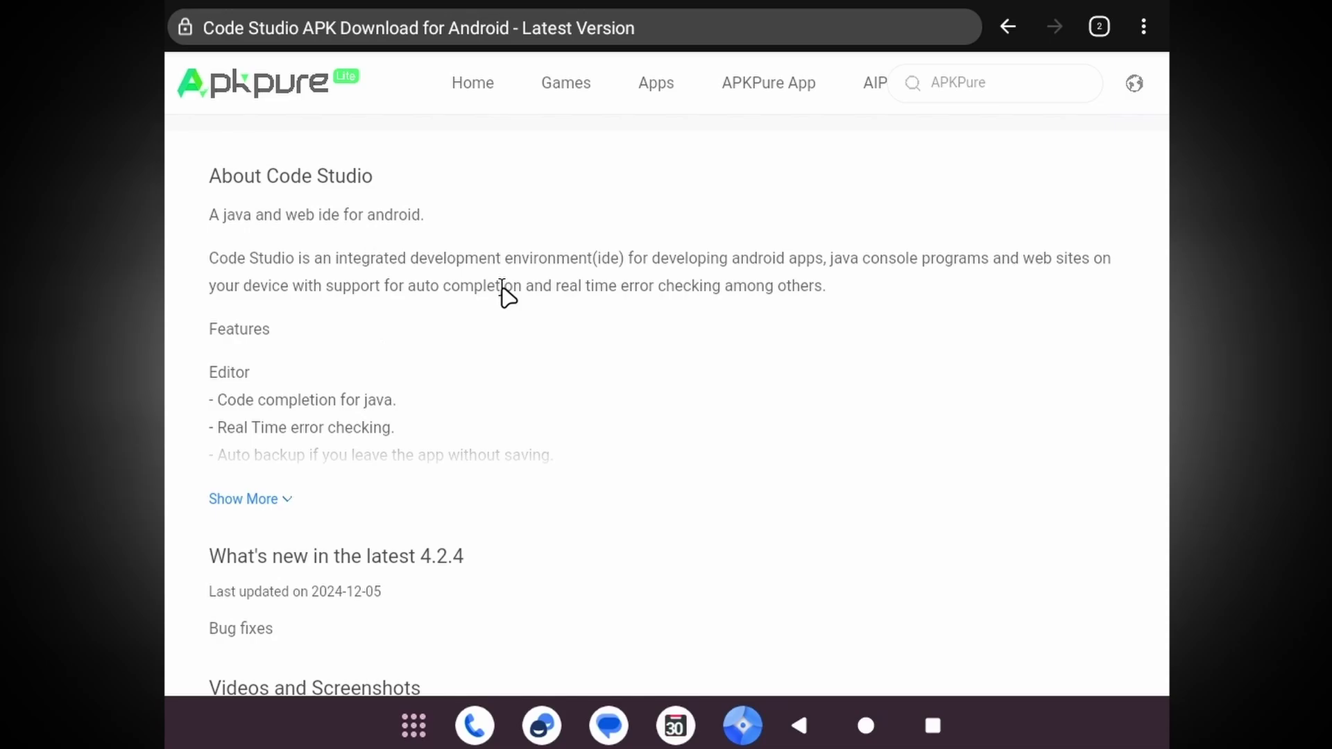
scroll(504, 293, up, 10)
click(469, 89)
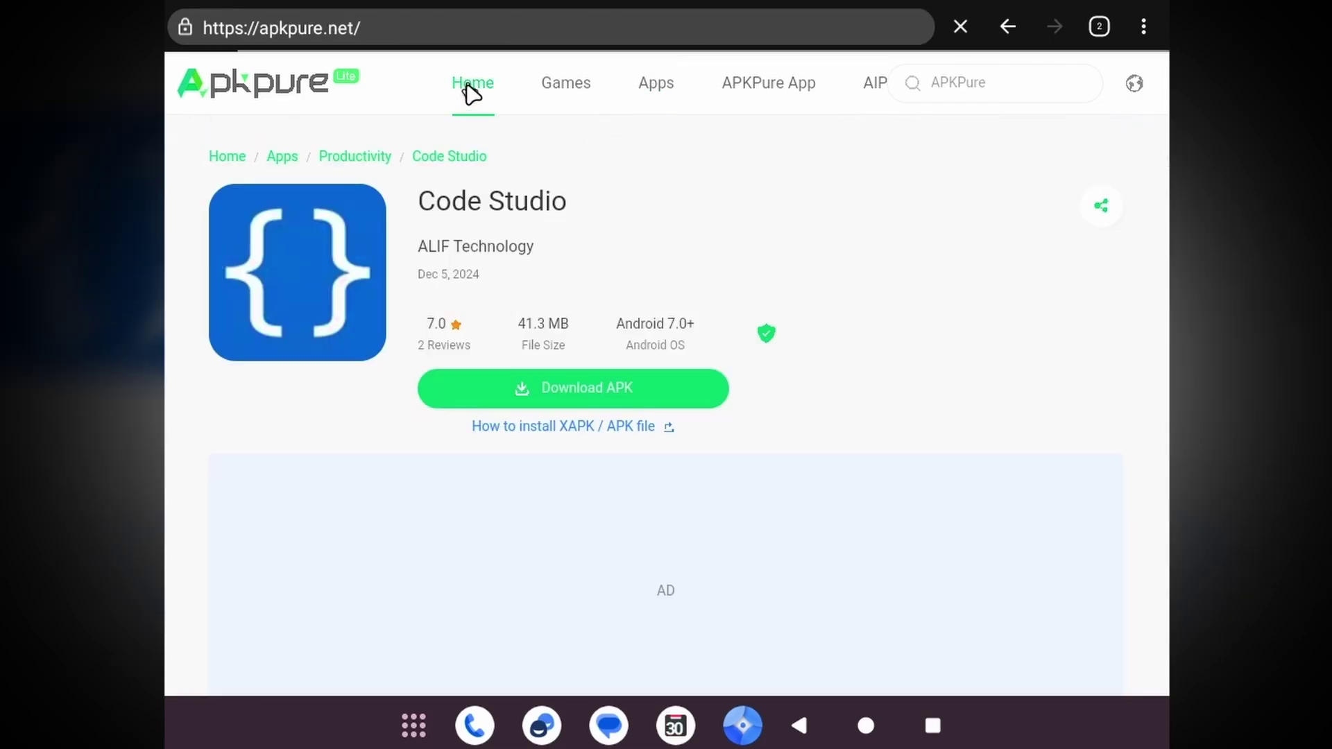
scroll(547, 333, down, 10)
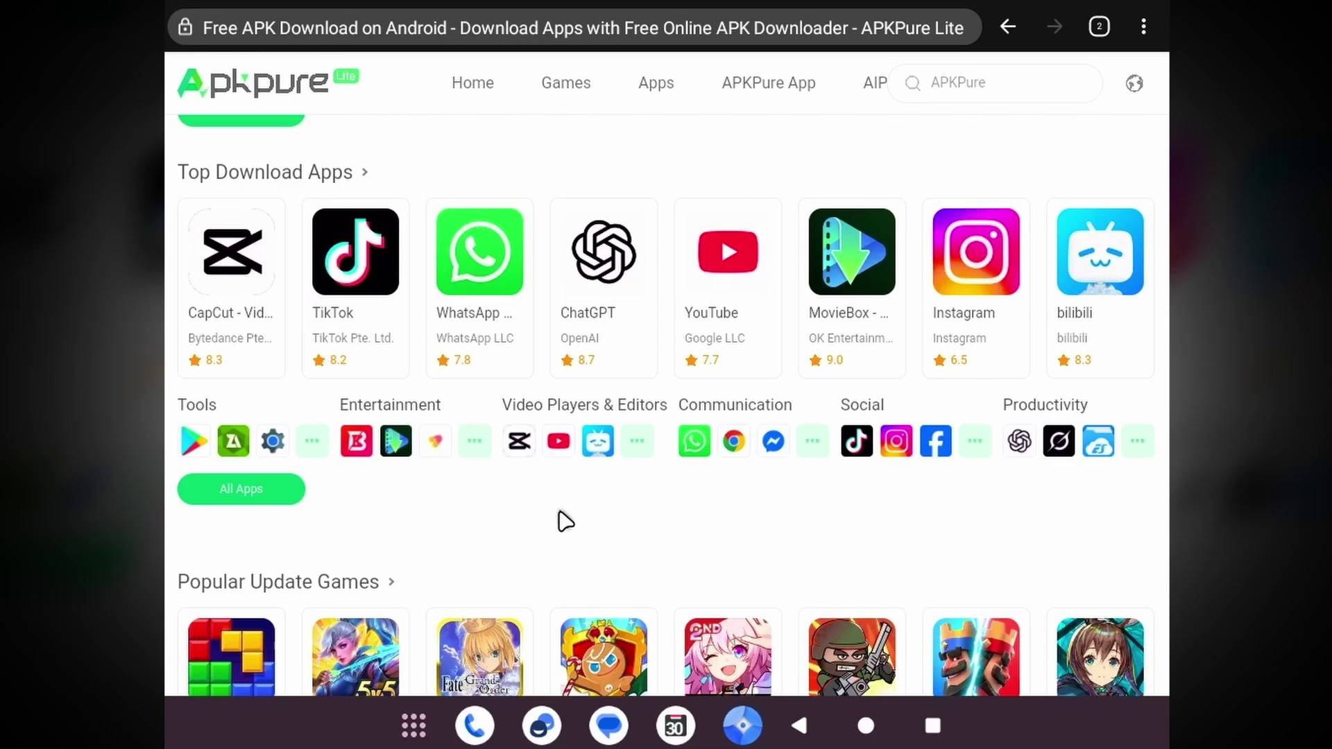
scroll(566, 521, down, 2)
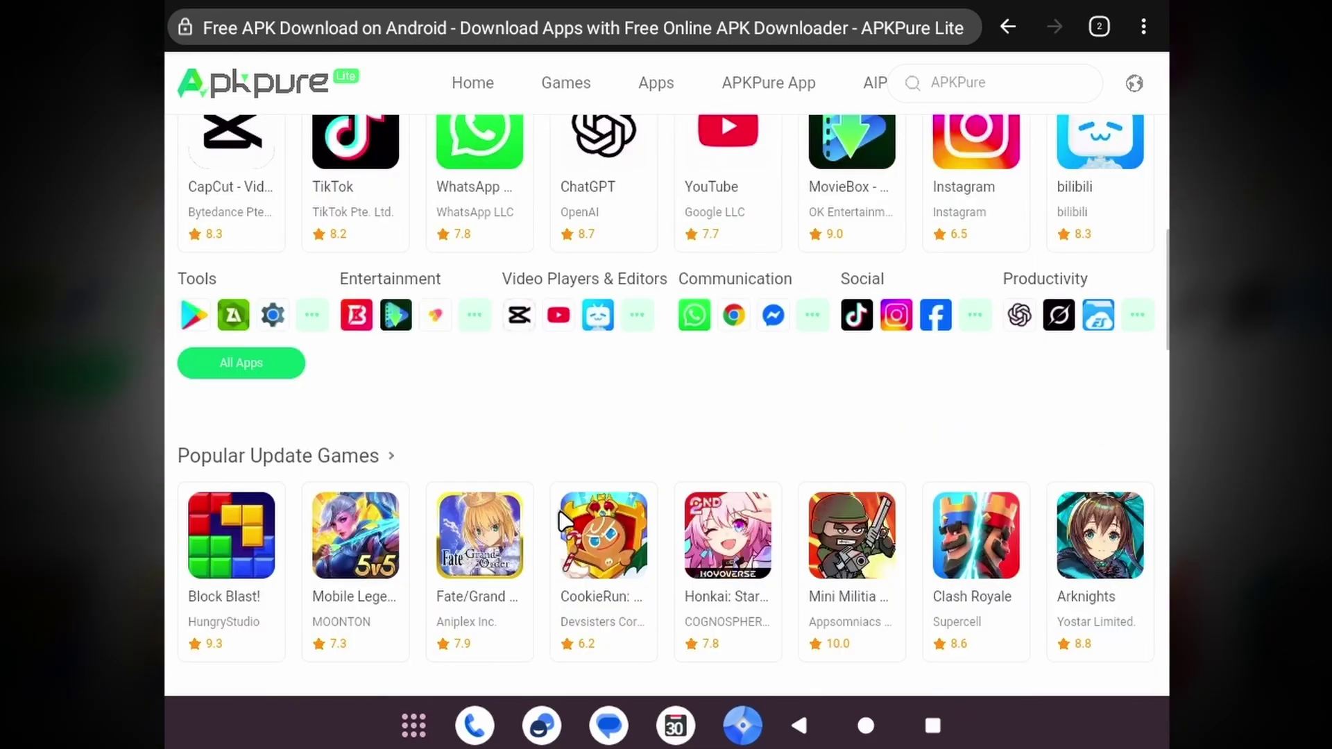
scroll(565, 520, up, 8)
scroll(563, 519, down, 2)
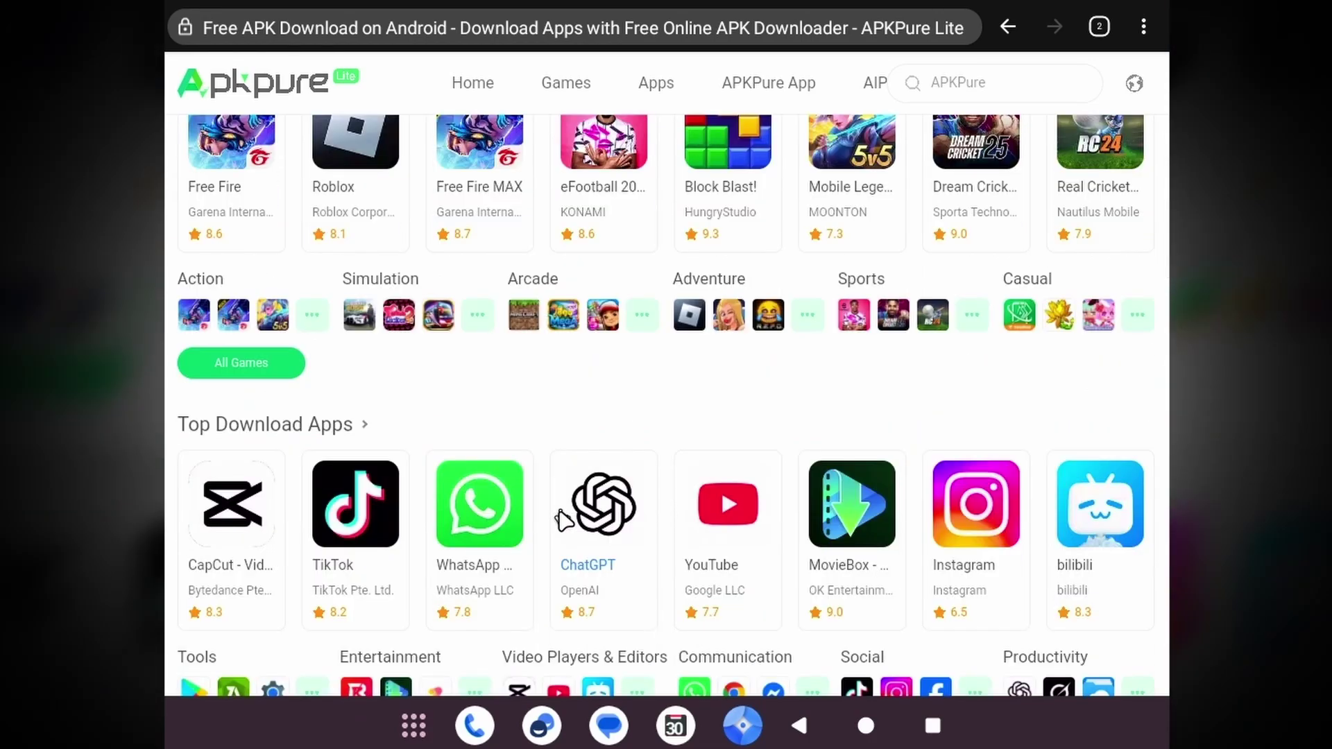
scroll(563, 519, down, 3)
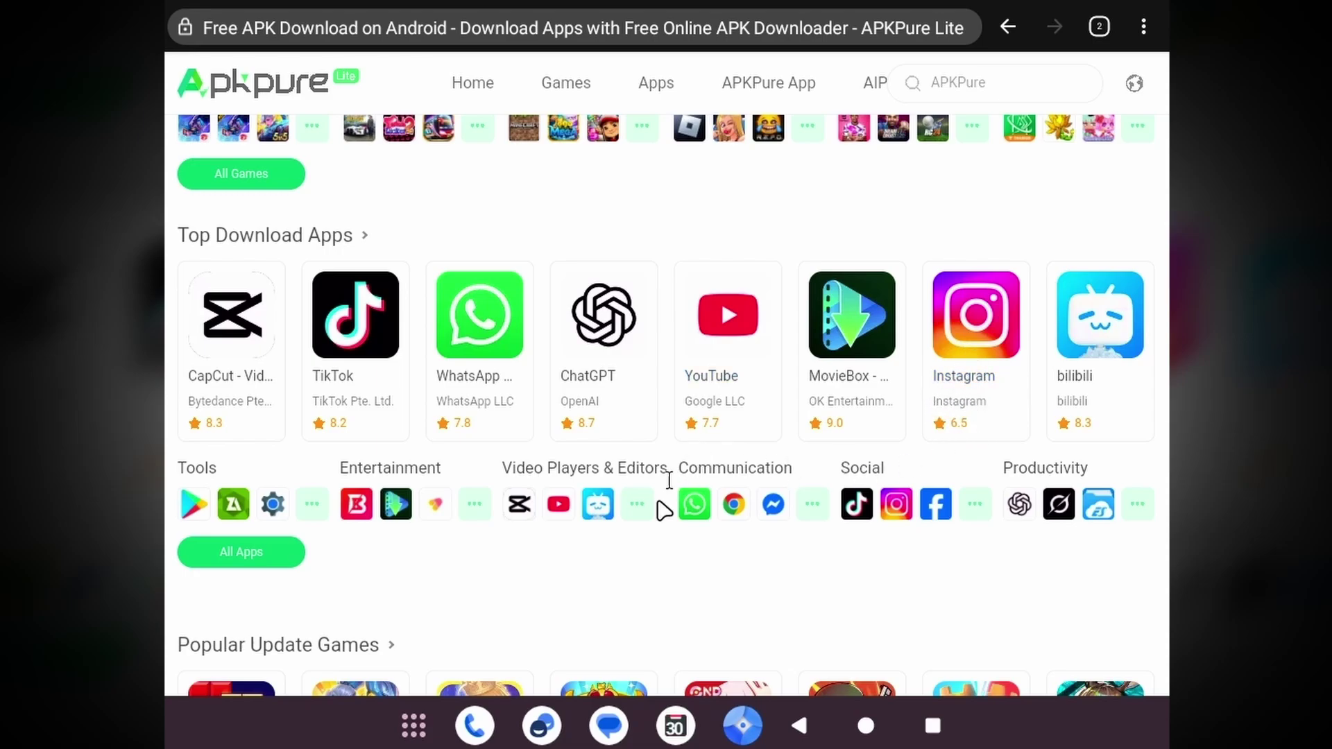
scroll(575, 553, down, 10)
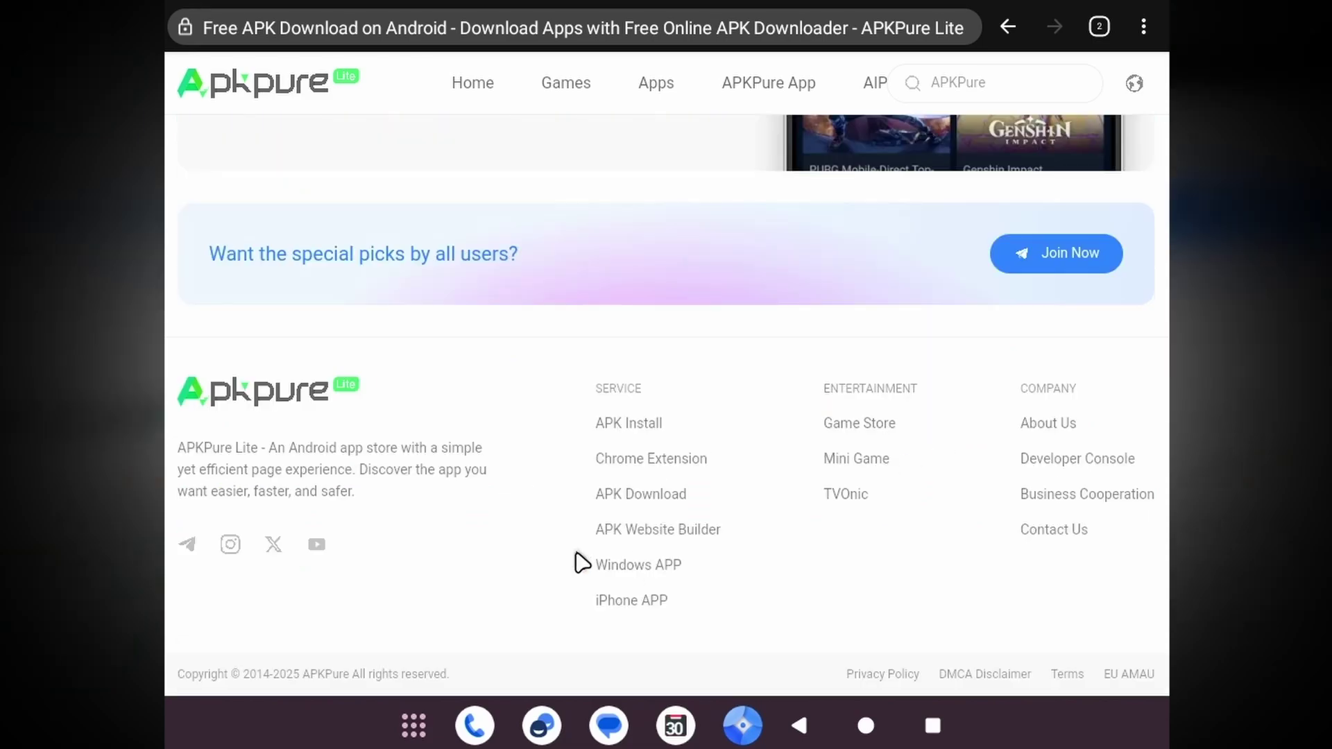
scroll(580, 562, up, 1)
scroll(580, 562, down, 1)
scroll(582, 562, up, 15)
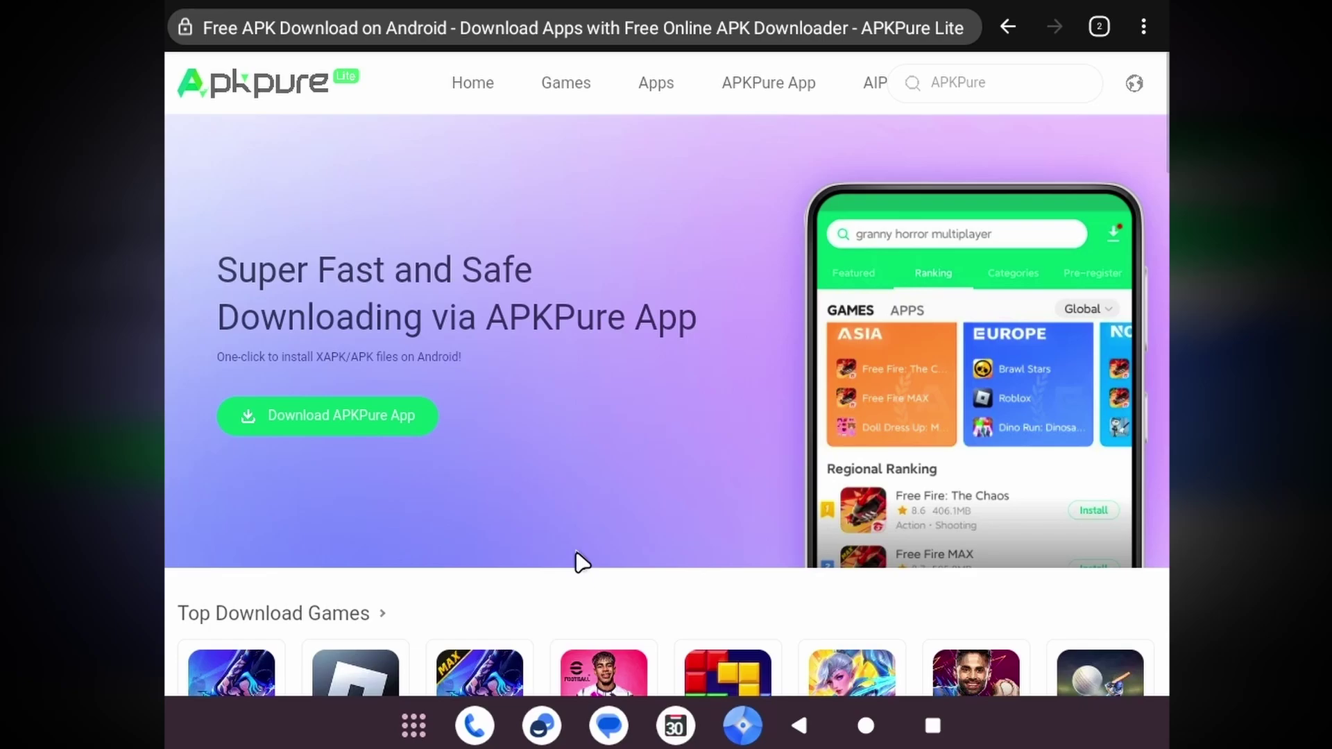
click(942, 93)
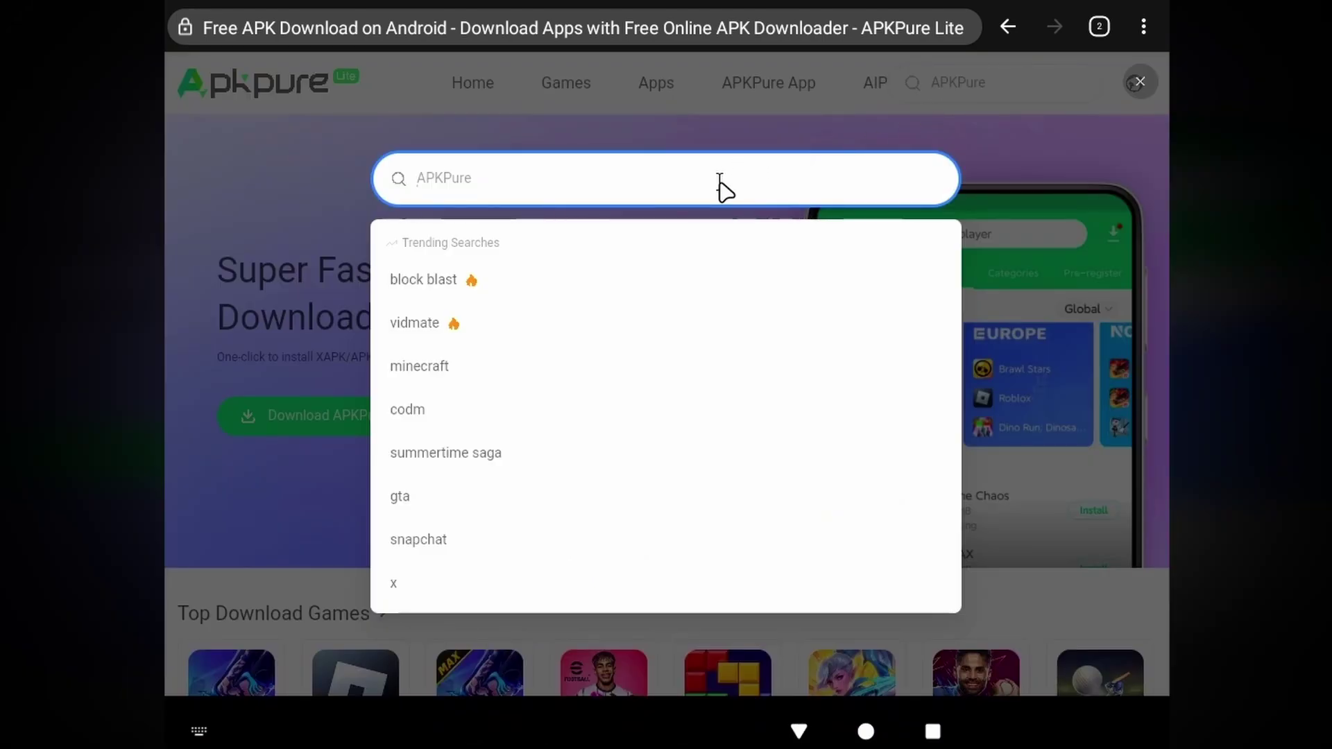
text(node video)
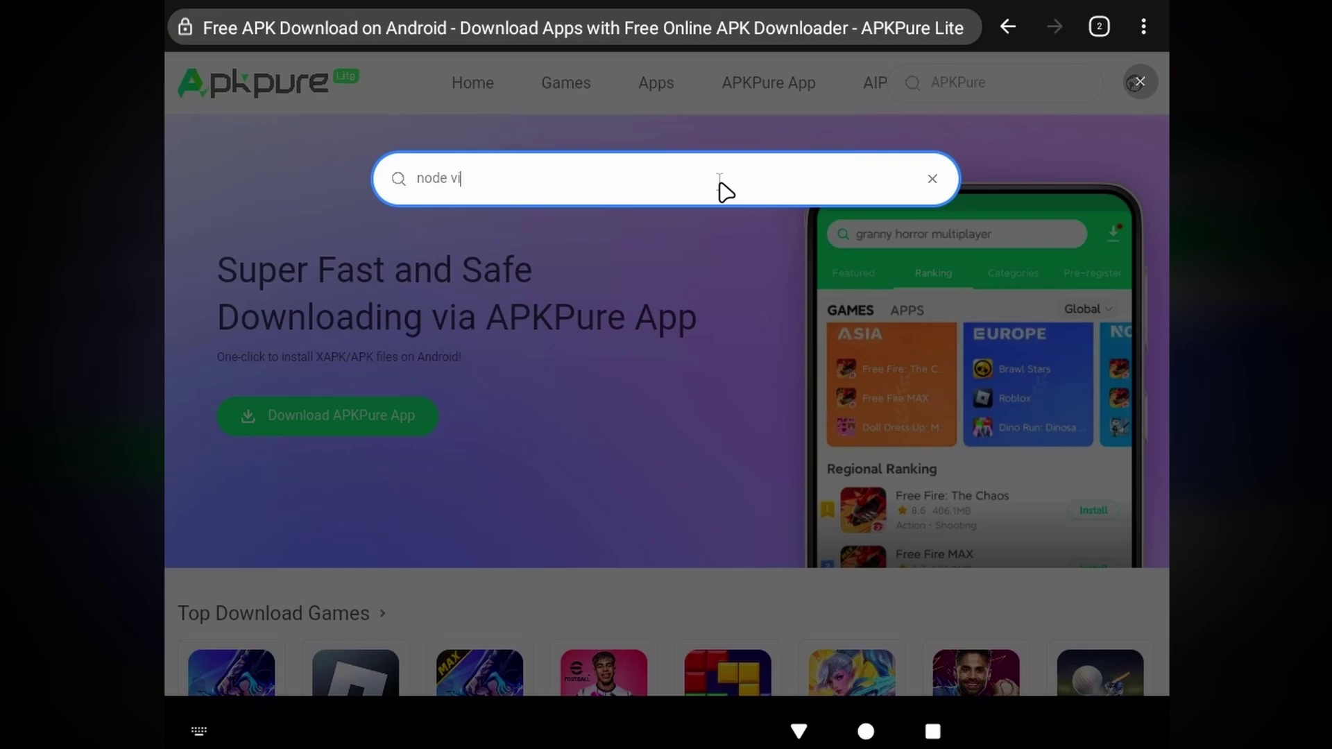
click(552, 267)
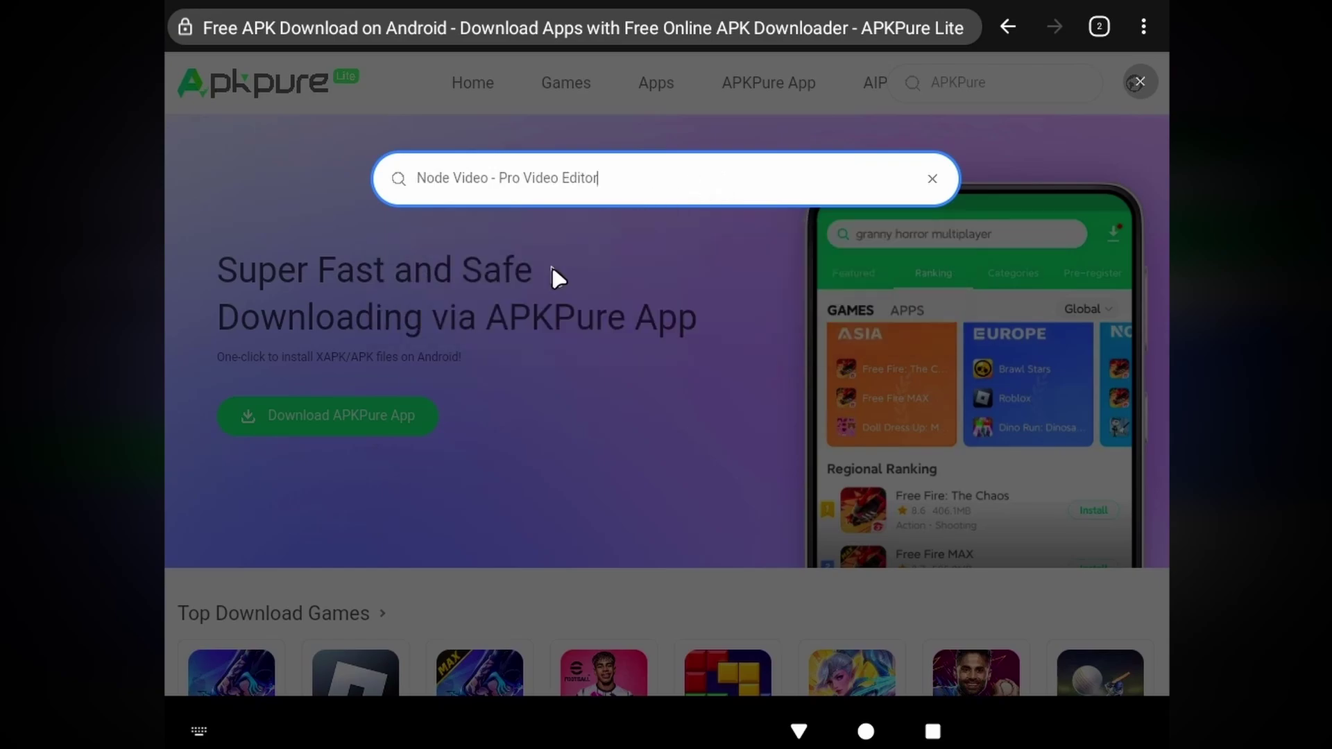
drag(598, 178, 401, 180)
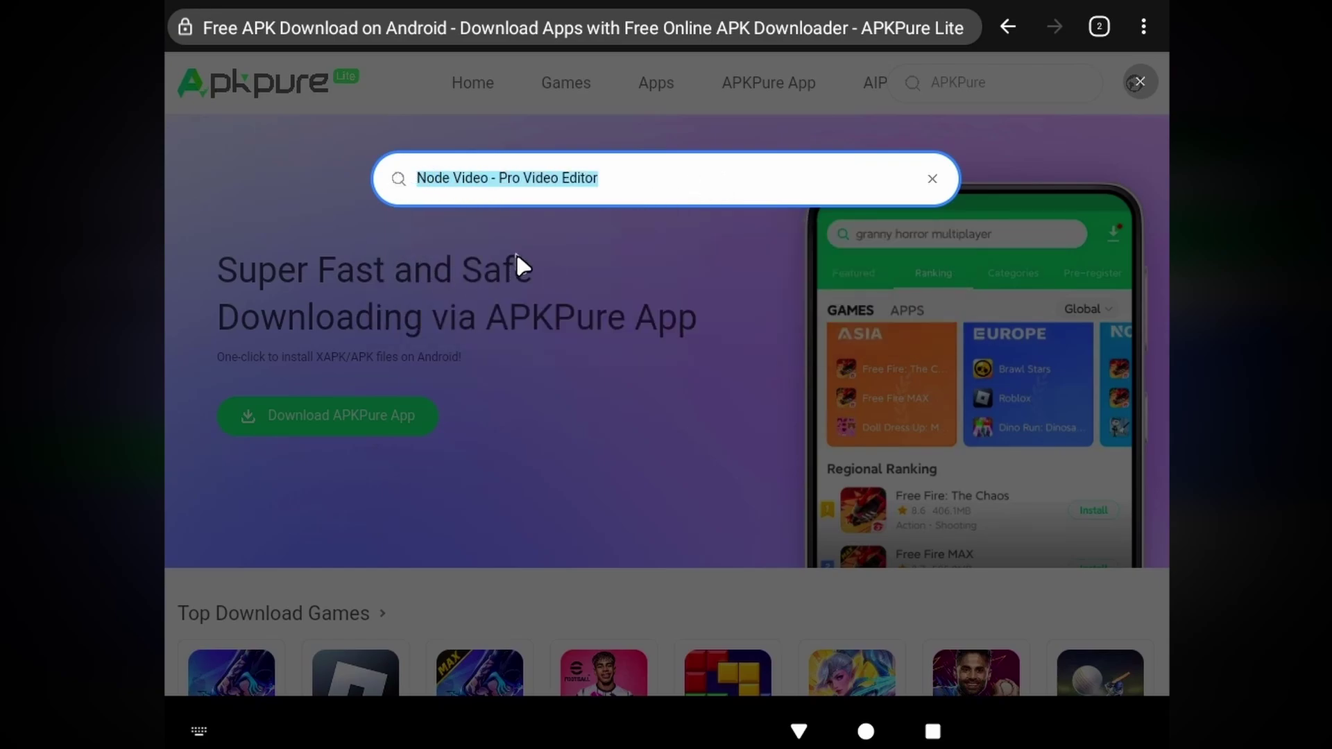
text(luma fusi)
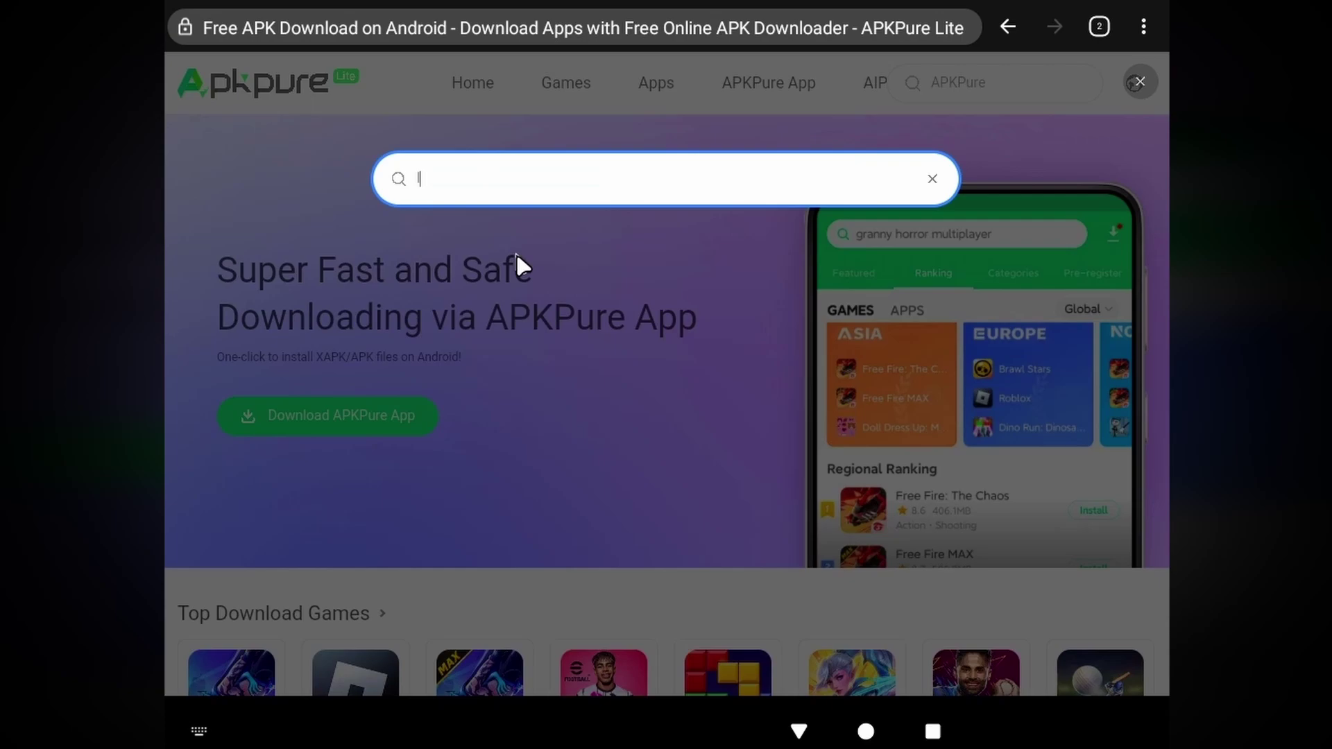
click(520, 257)
click(933, 179)
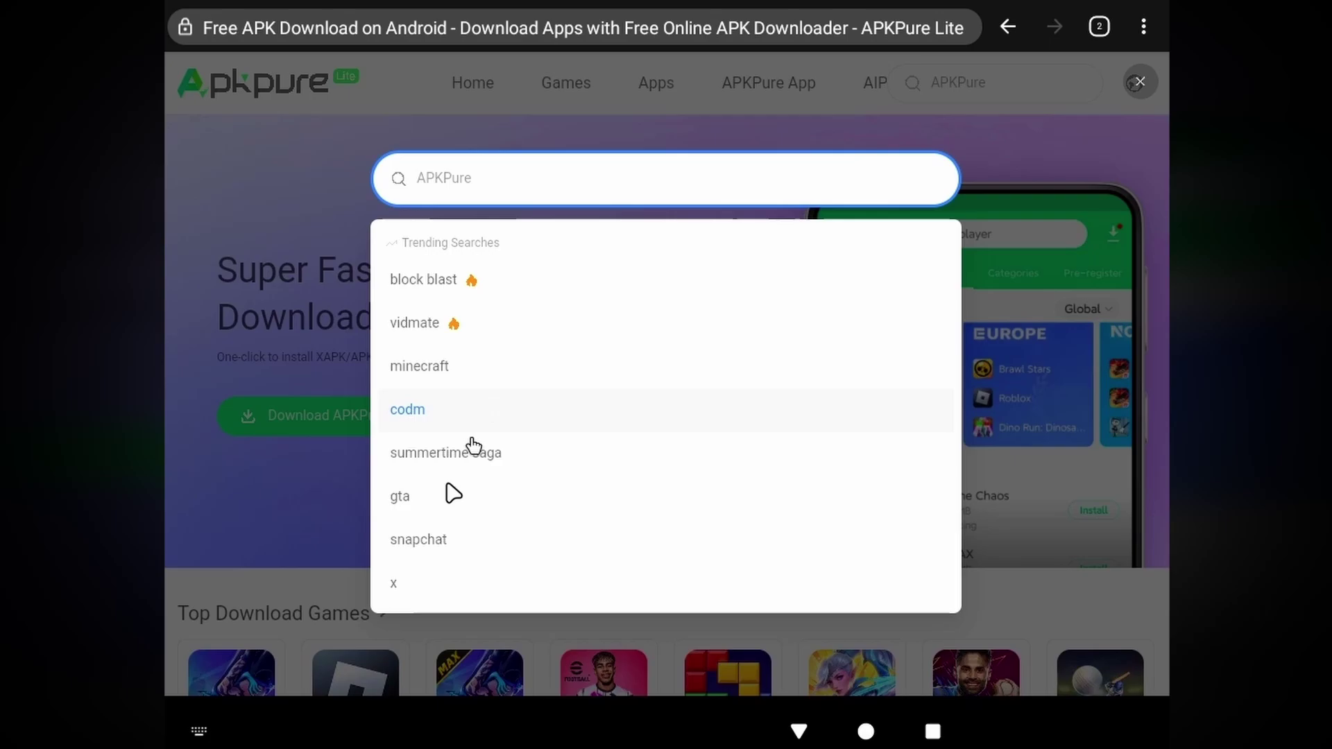
click(443, 497)
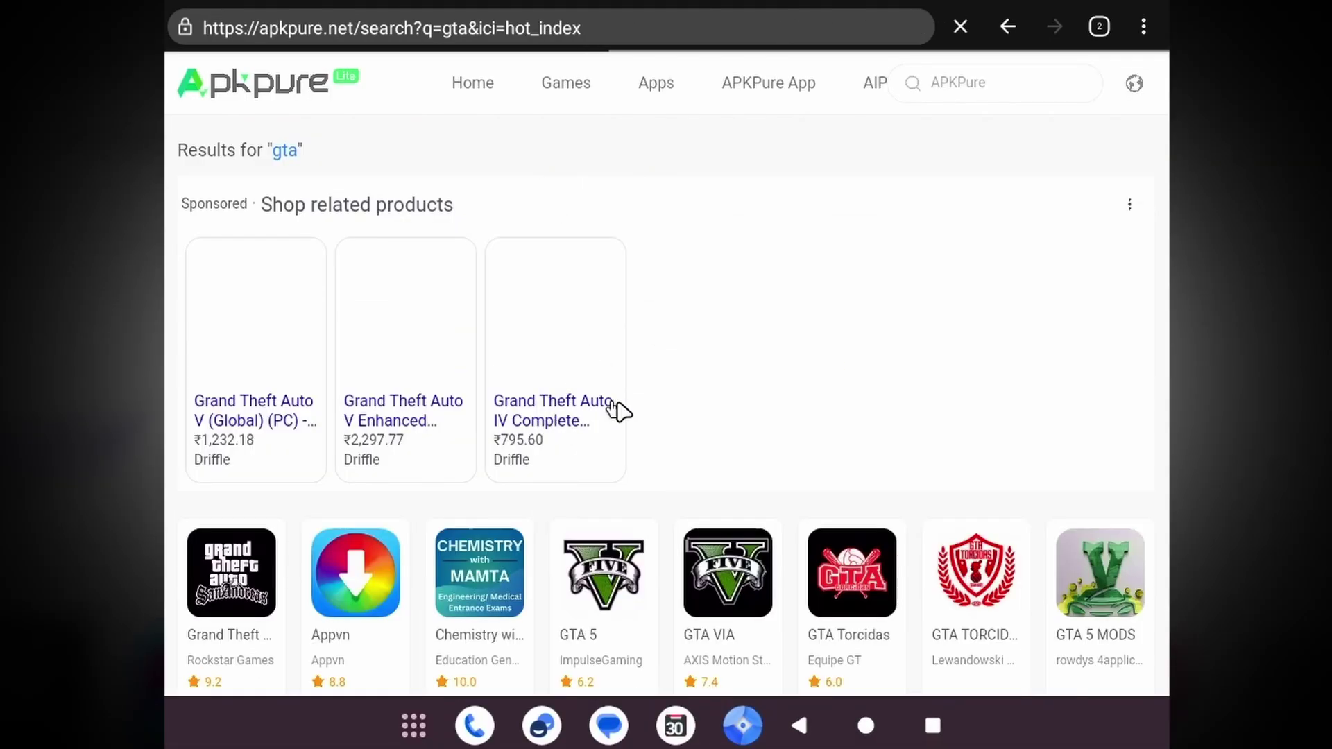
scroll(660, 419, down, 3)
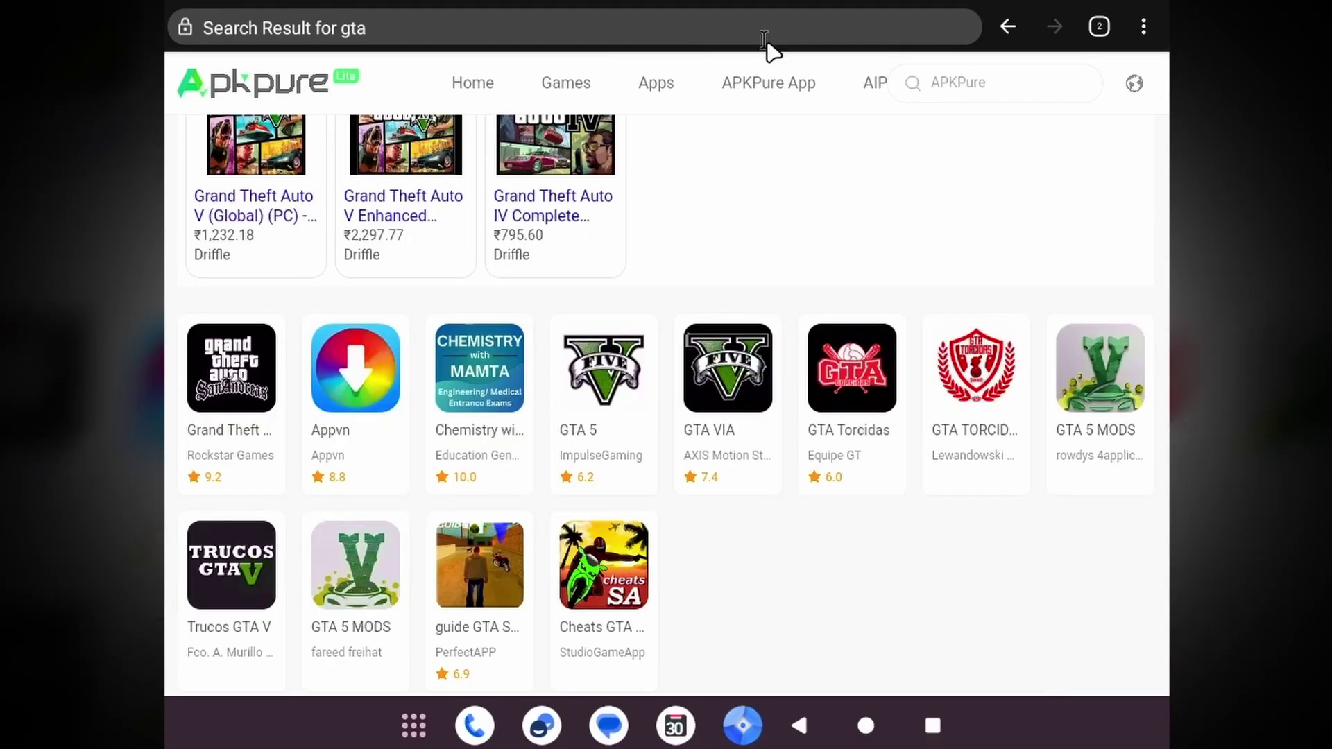
click(678, 19)
key(Return)
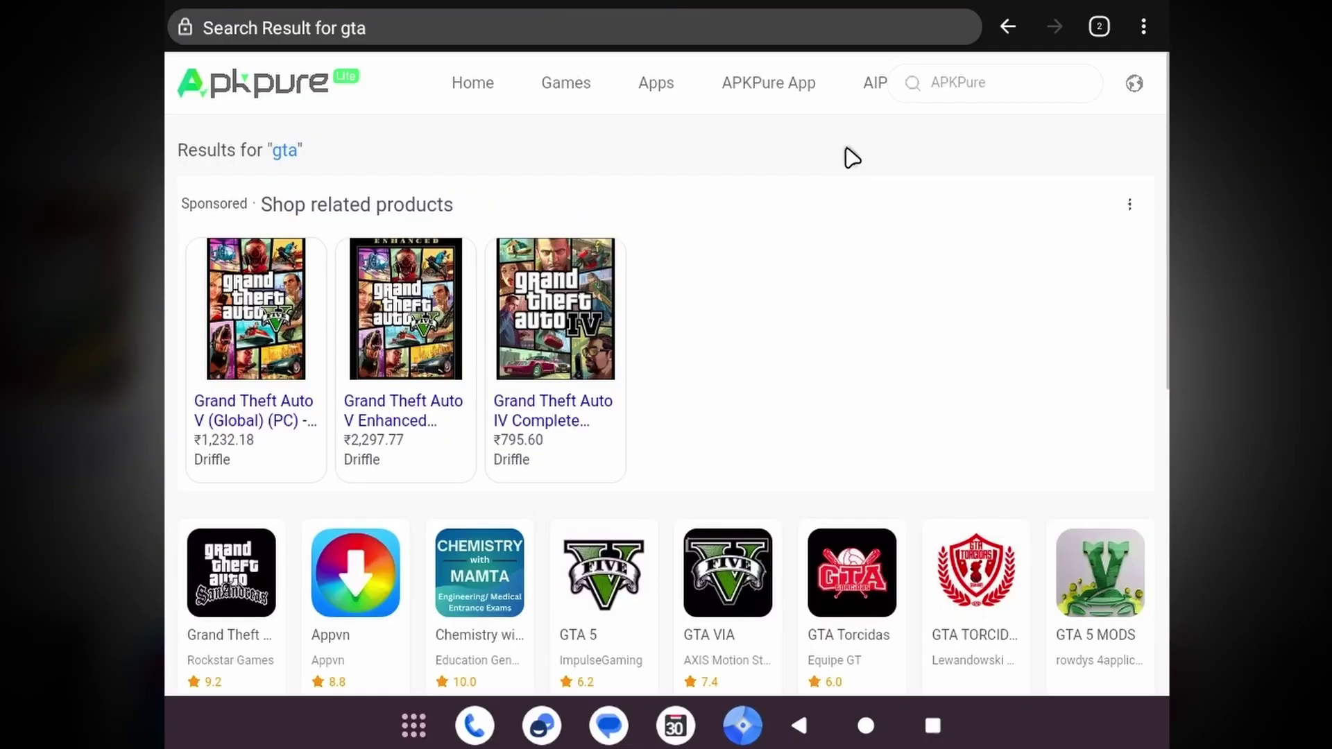
click(966, 98)
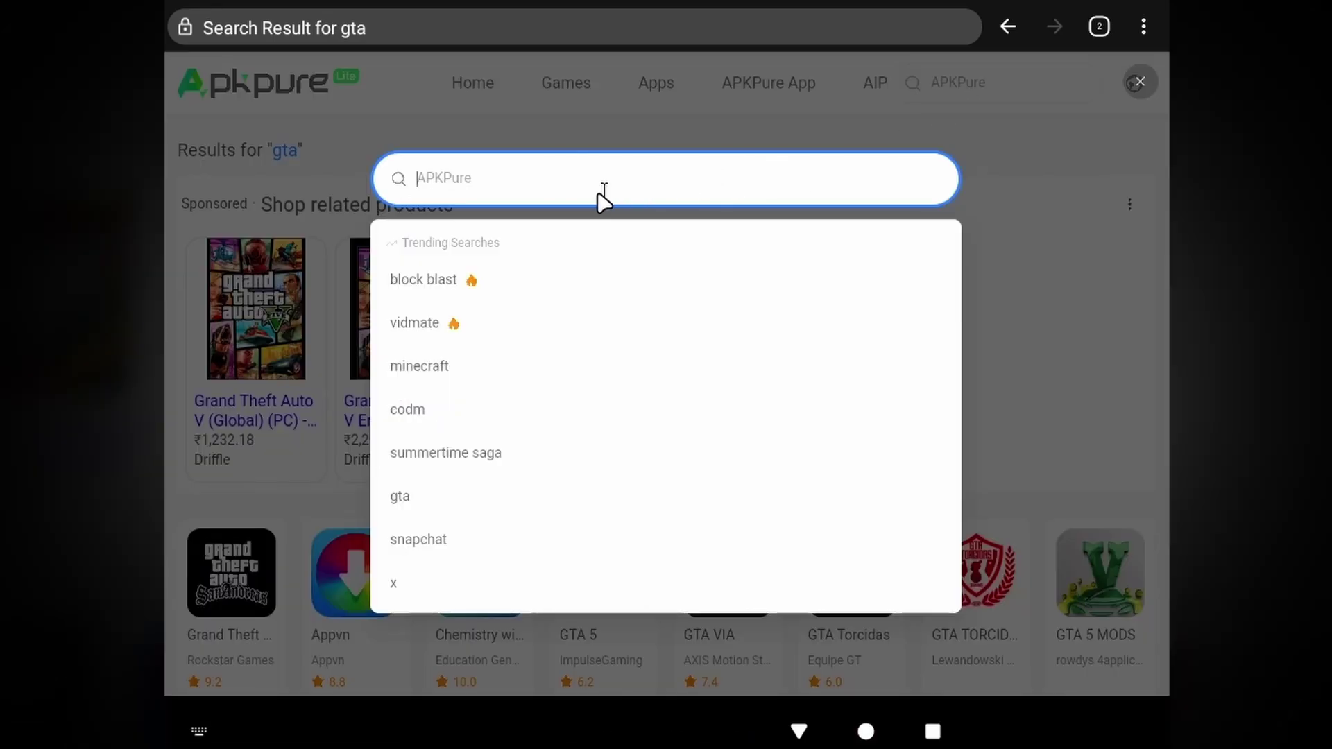
text(gta vc)
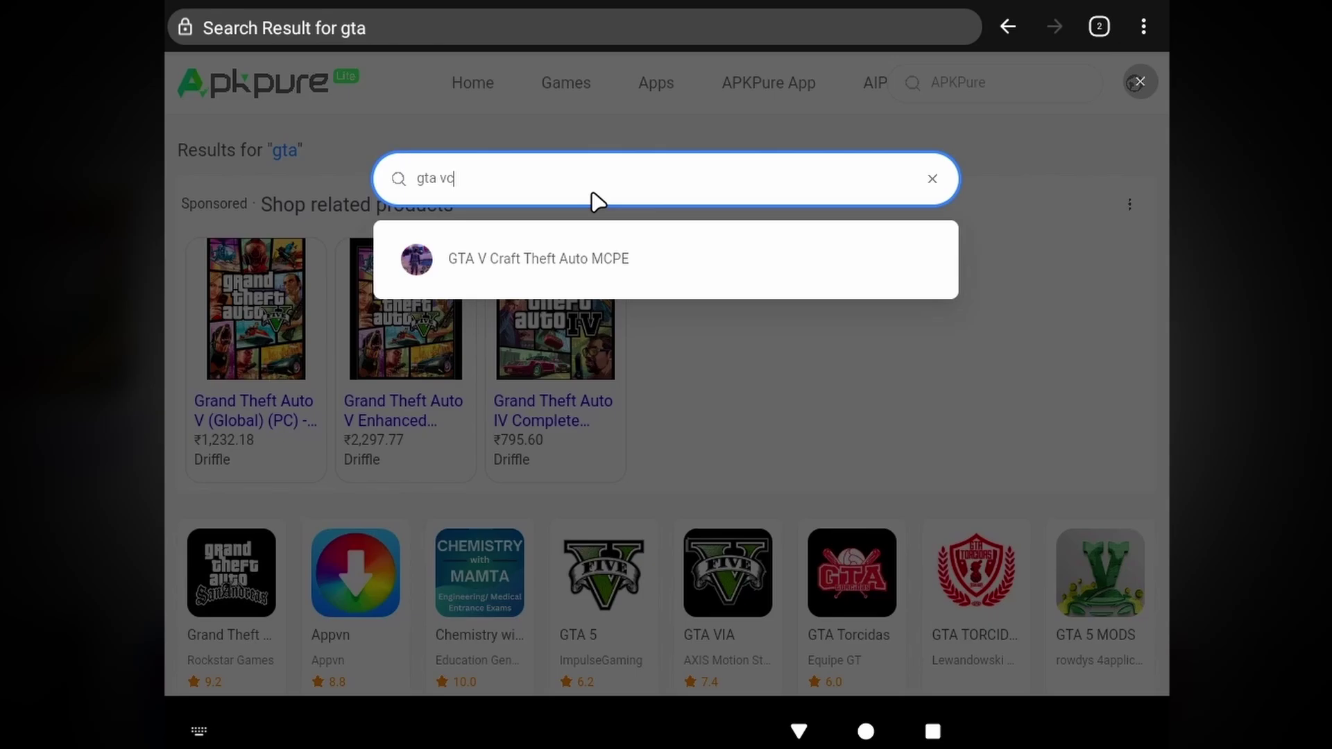
key(BackSpace)
key(BackSpace)
key(BackSpace)
key(BackSpace)
key(BackSpace)
key(BackSpace)
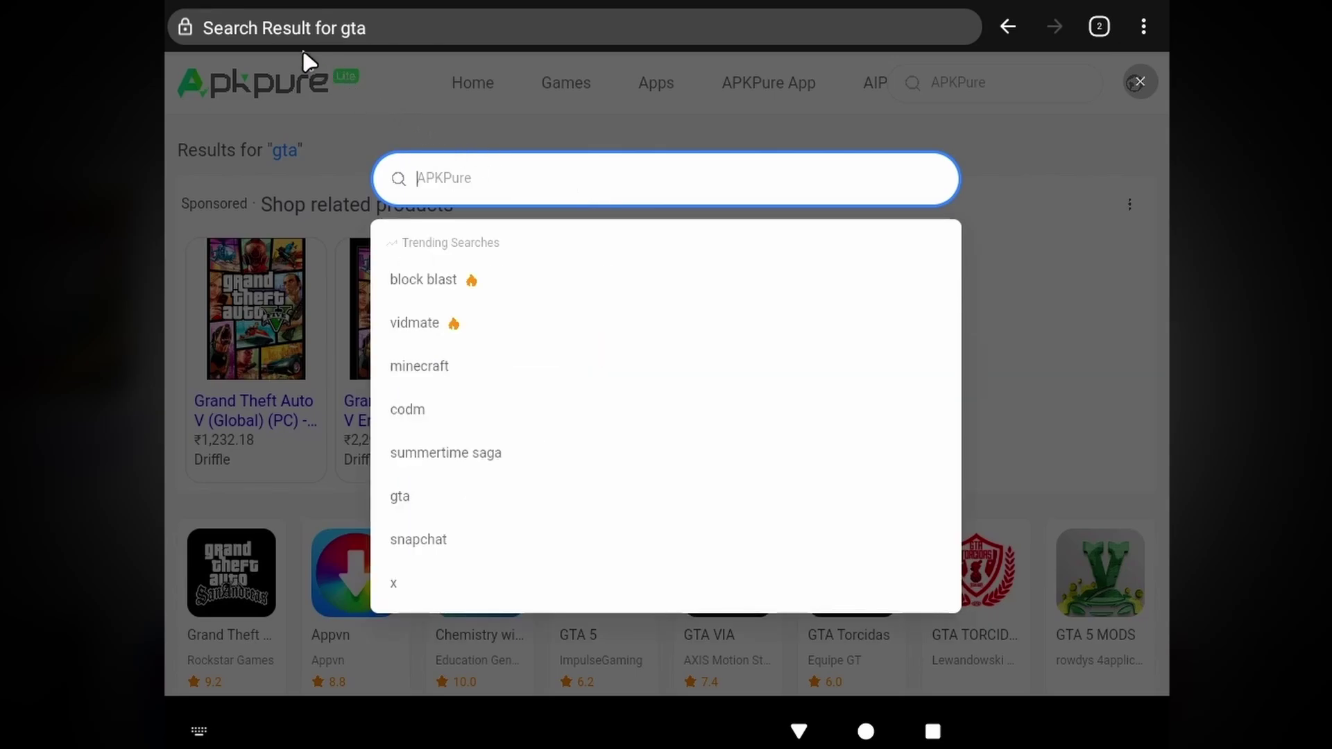
click(280, 89)
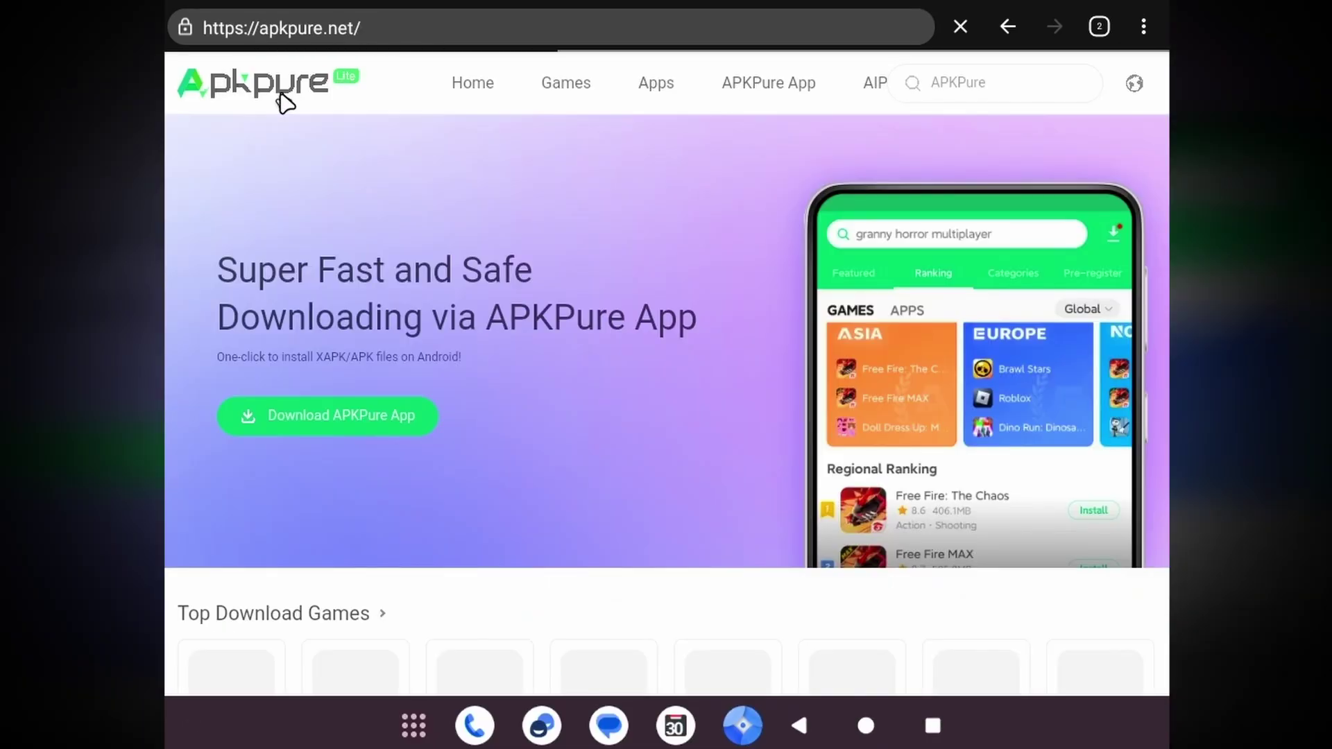
scroll(494, 352, down, 10)
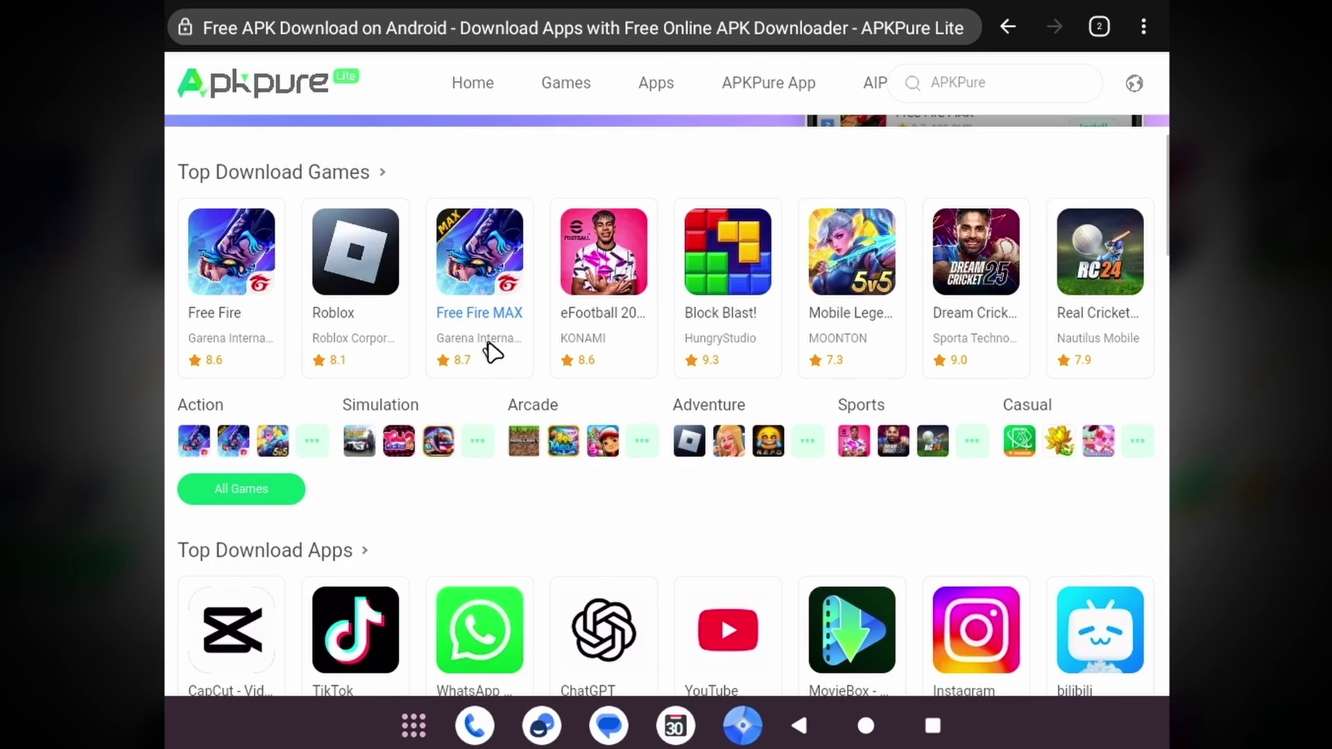
scroll(555, 531, down, 15)
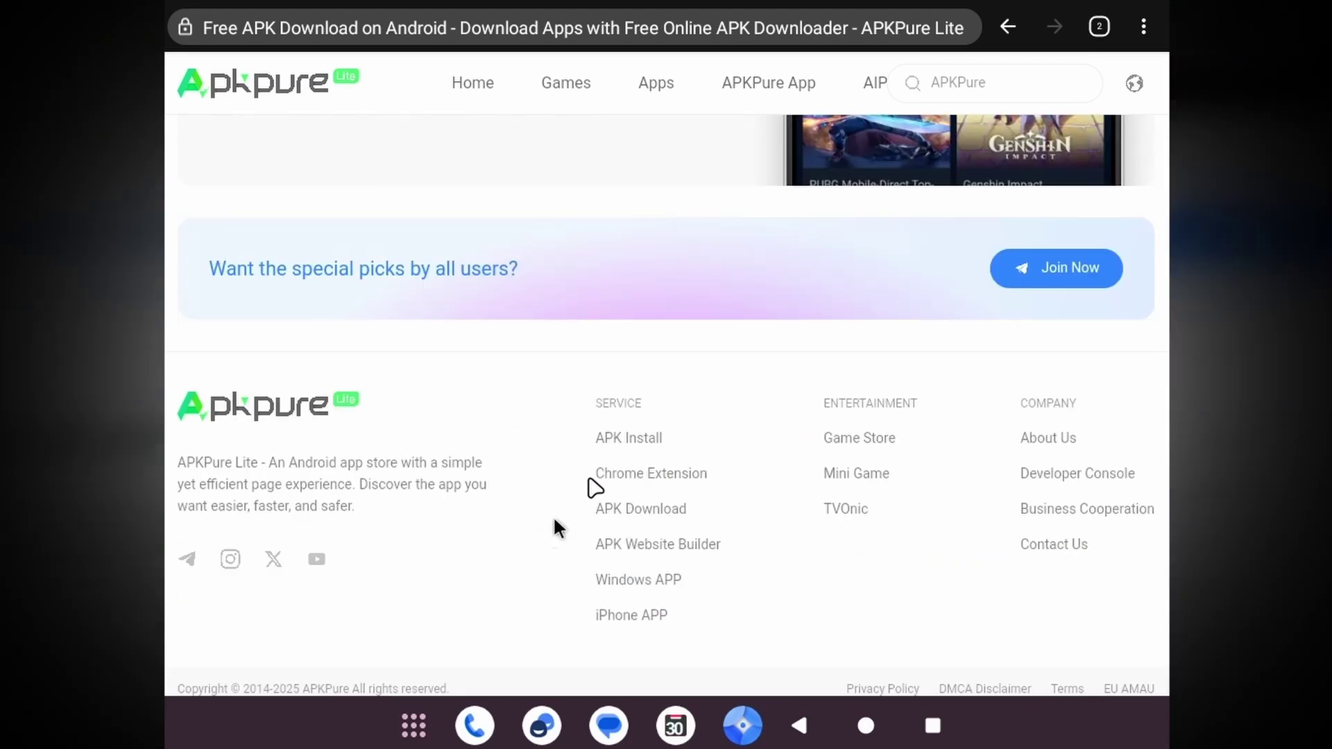
scroll(553, 526, up, 15)
scroll(533, 438, up, 15)
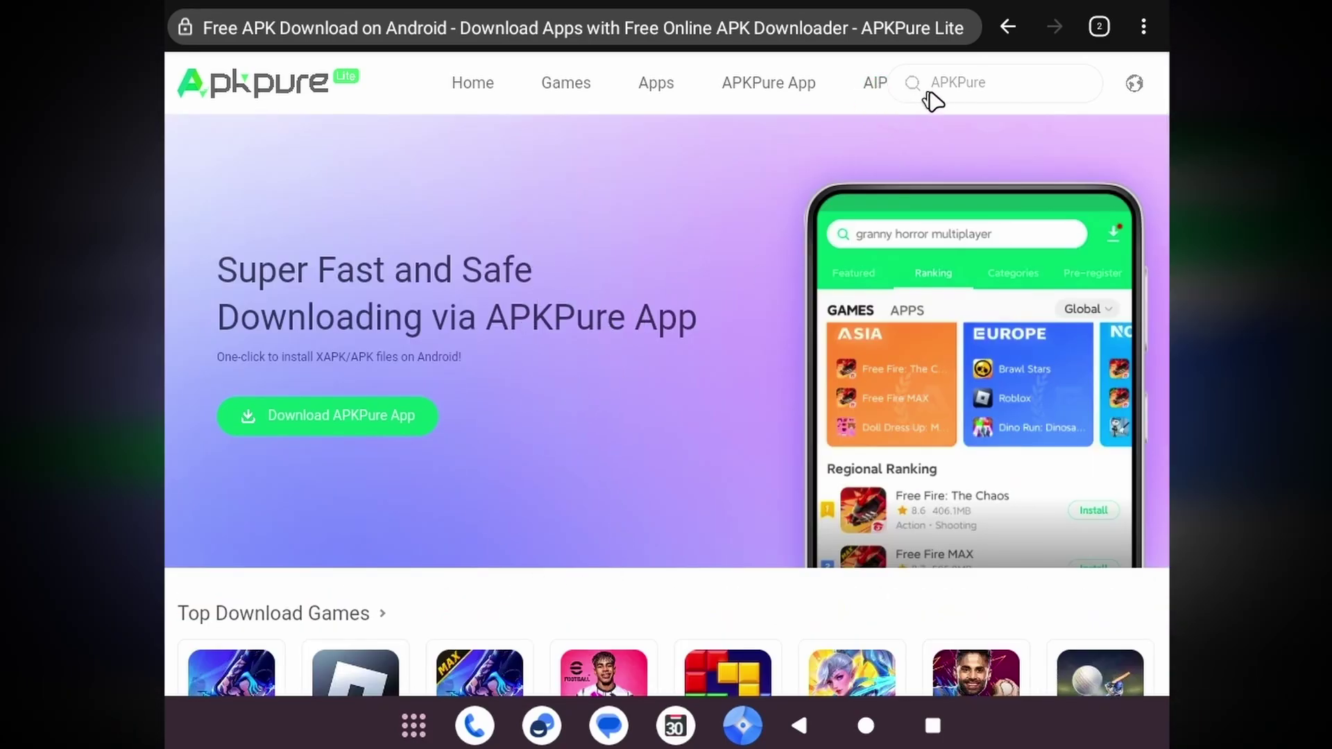
Search DuckDuckGo for 'canva', then search for 'photoshop web'.
click(755, 26)
text(canva)
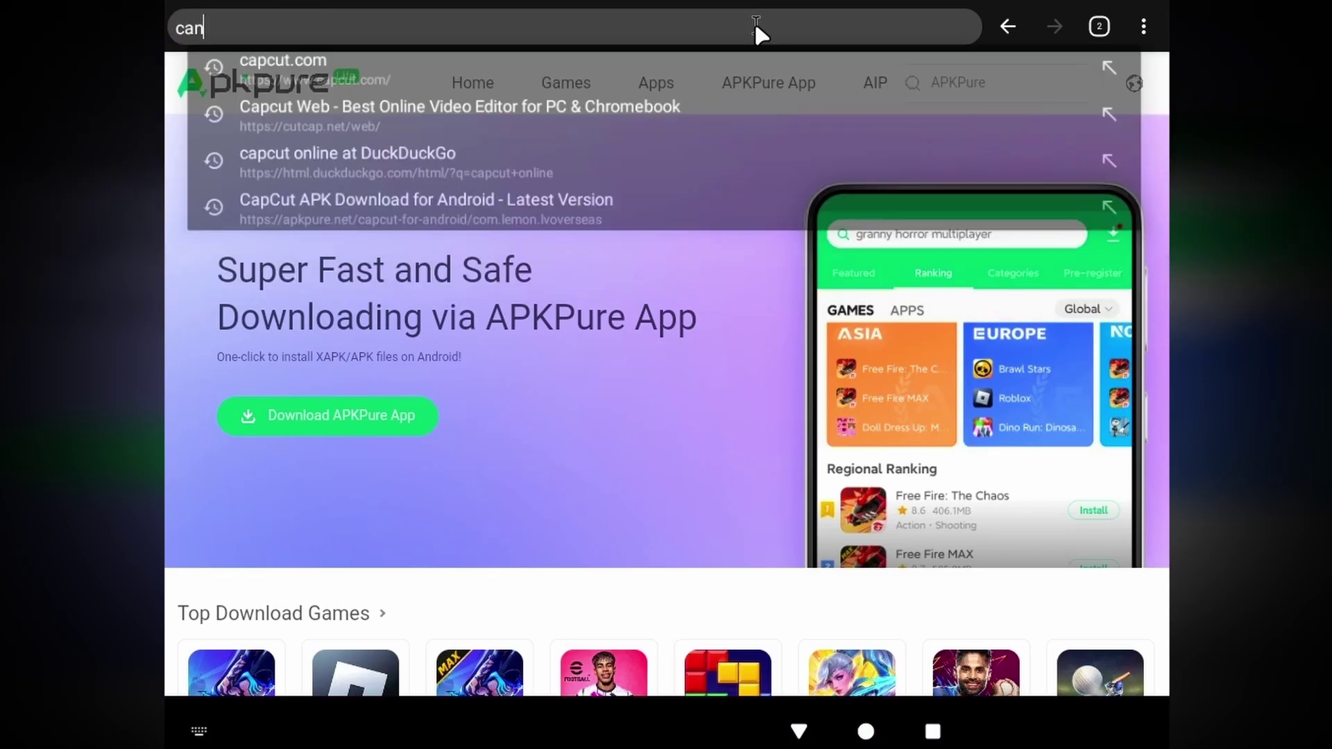
key(Return)
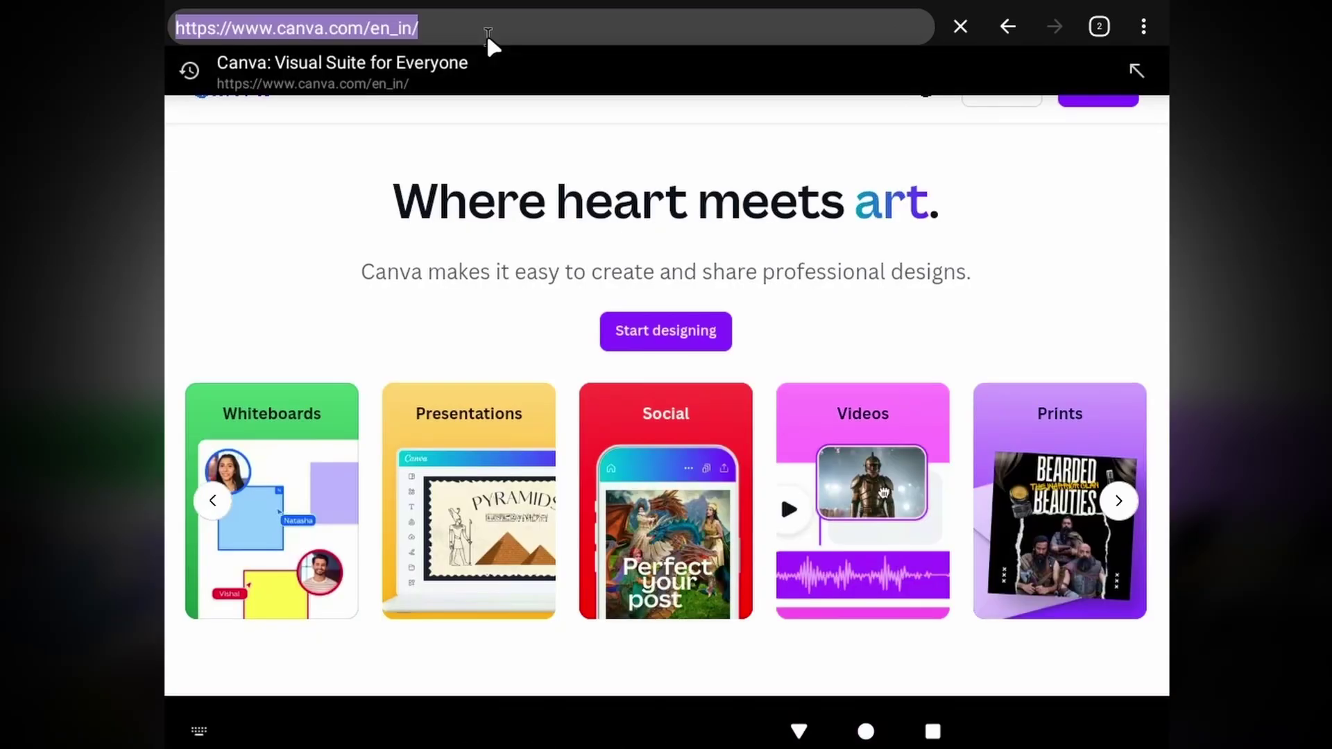
text(photoshop web)
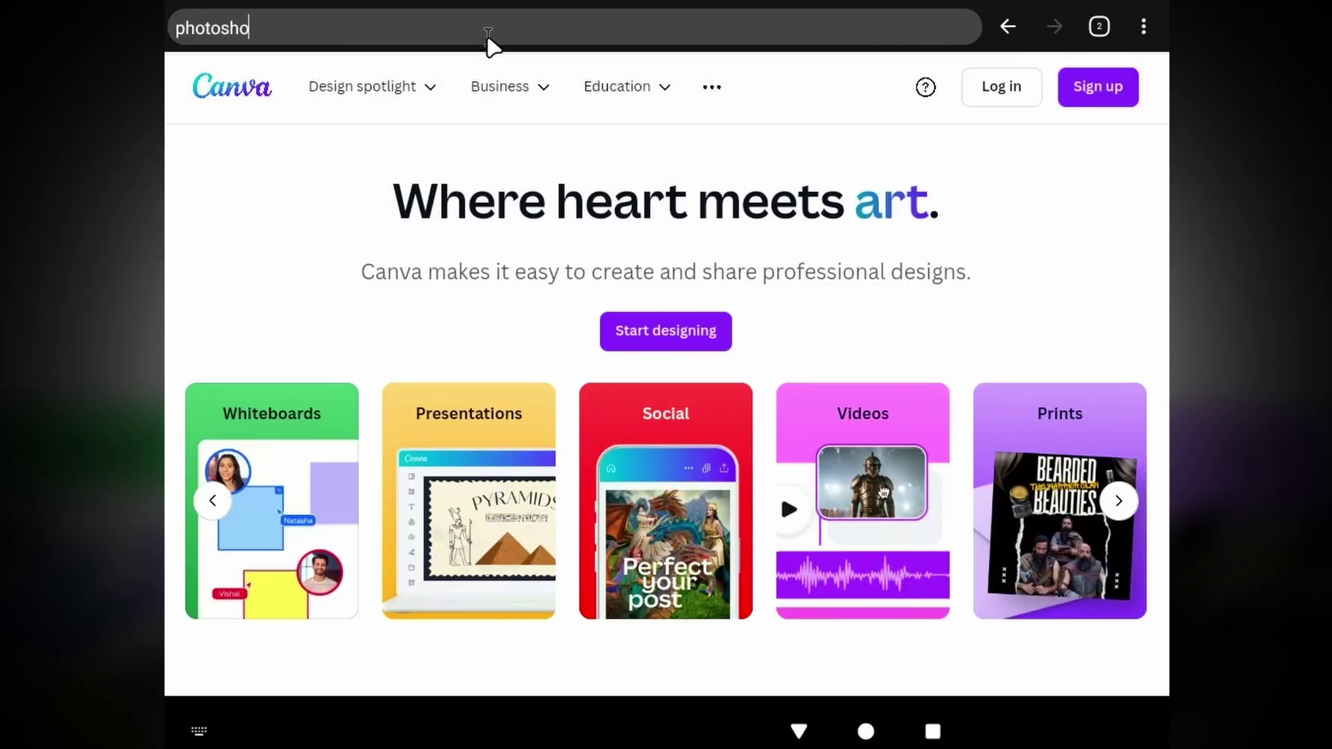
key(Return)
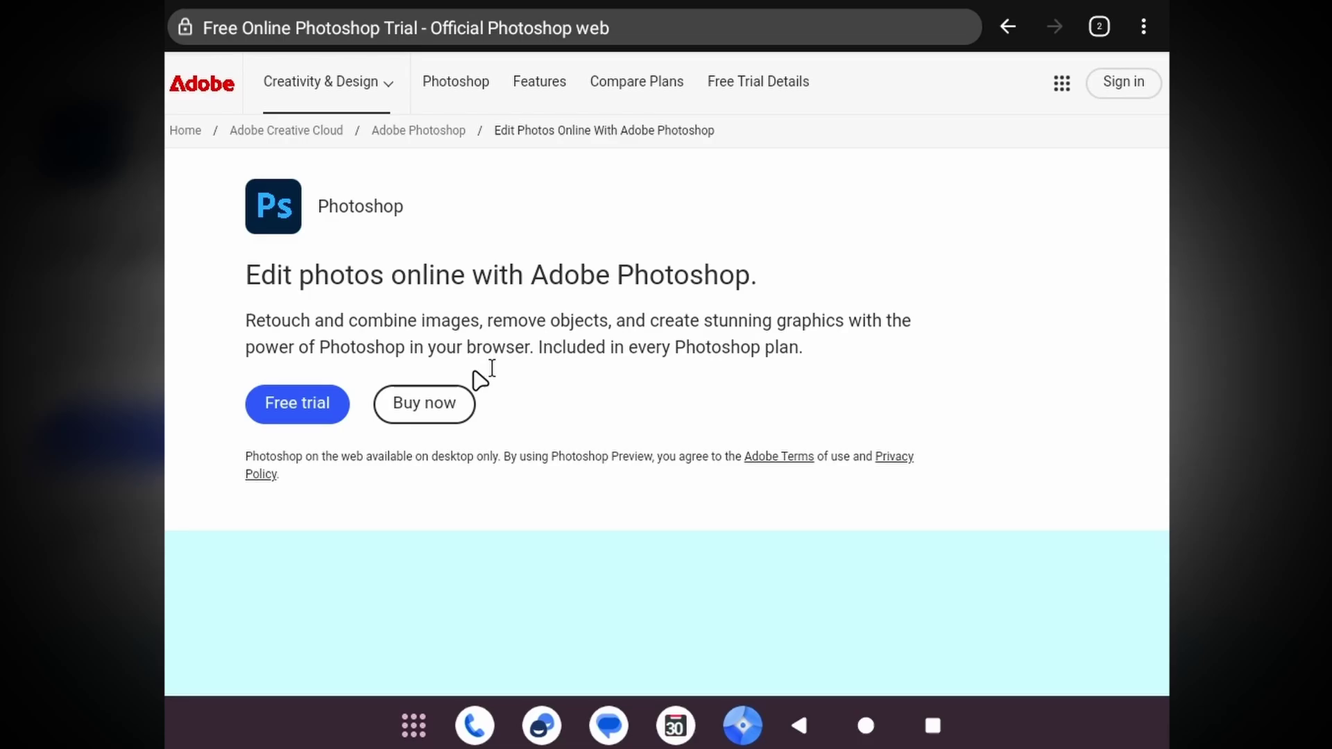
Scroll Adobe's Photoshop web page, then go to designer.io, reaching the Corel Vector page.
scroll(552, 402, down, 10)
key(ctrl+l)
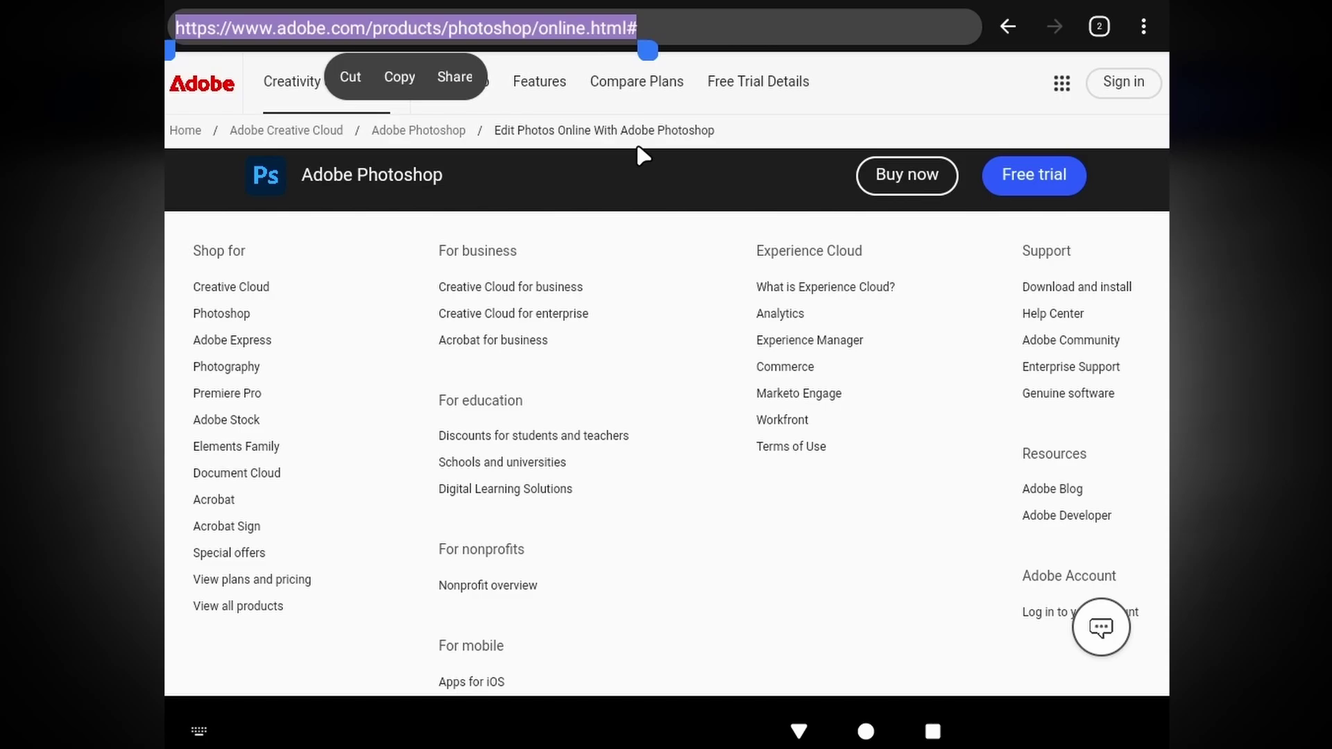
text(grov)
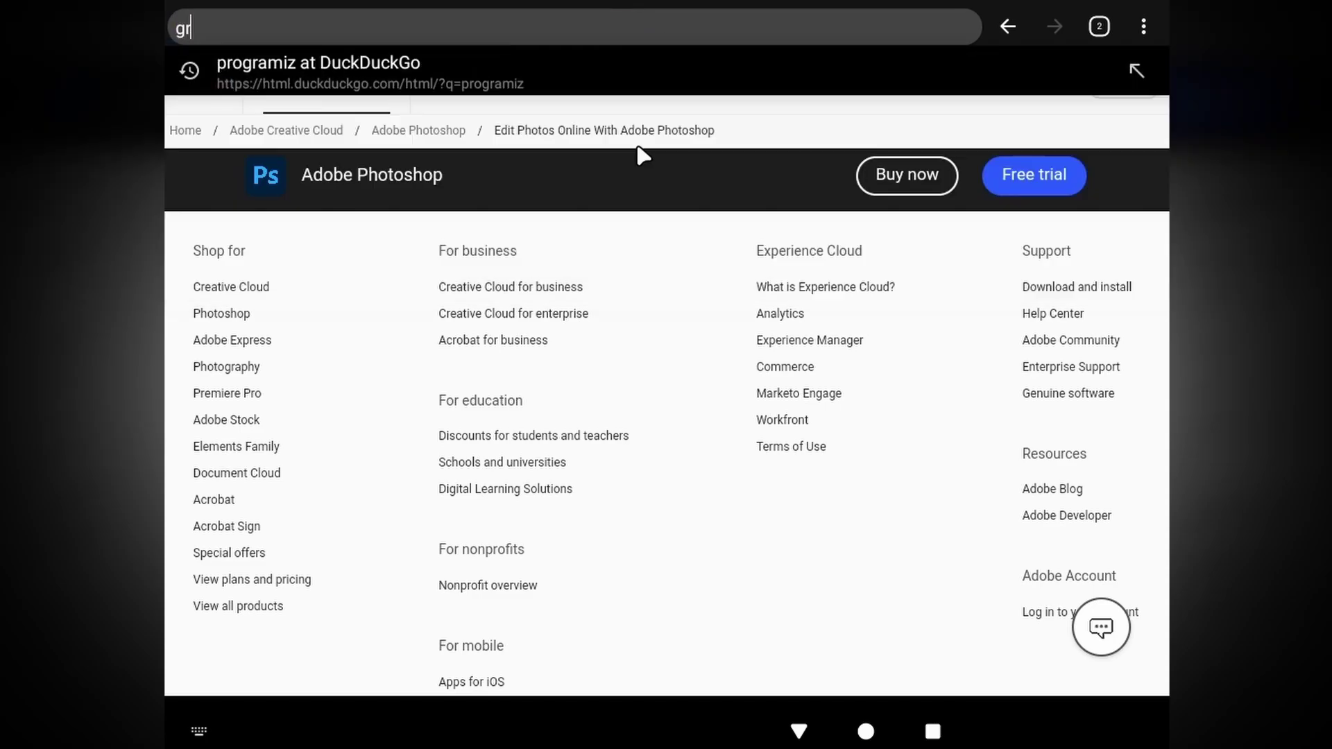
key(BackSpace)
key(BackSpace)
key(BackSpace)
key(BackSpace)
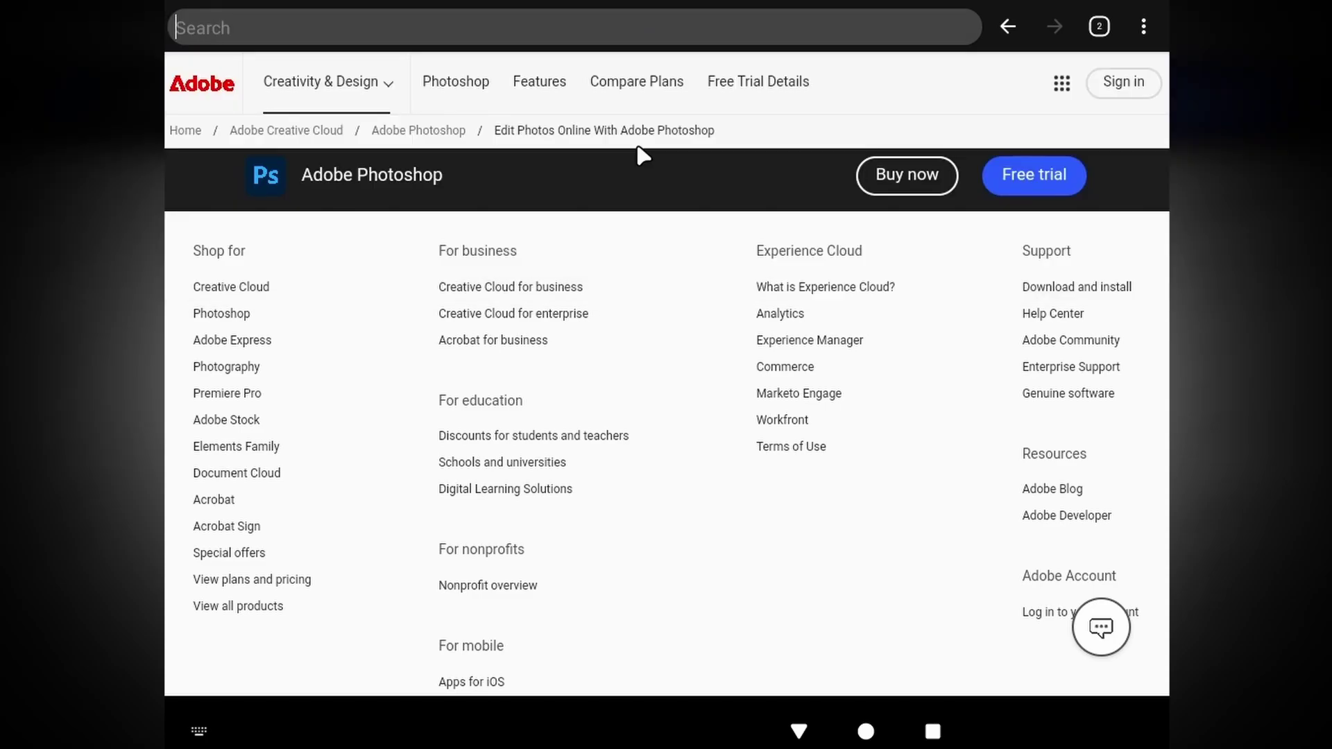
text(designer.io)
key(Return)
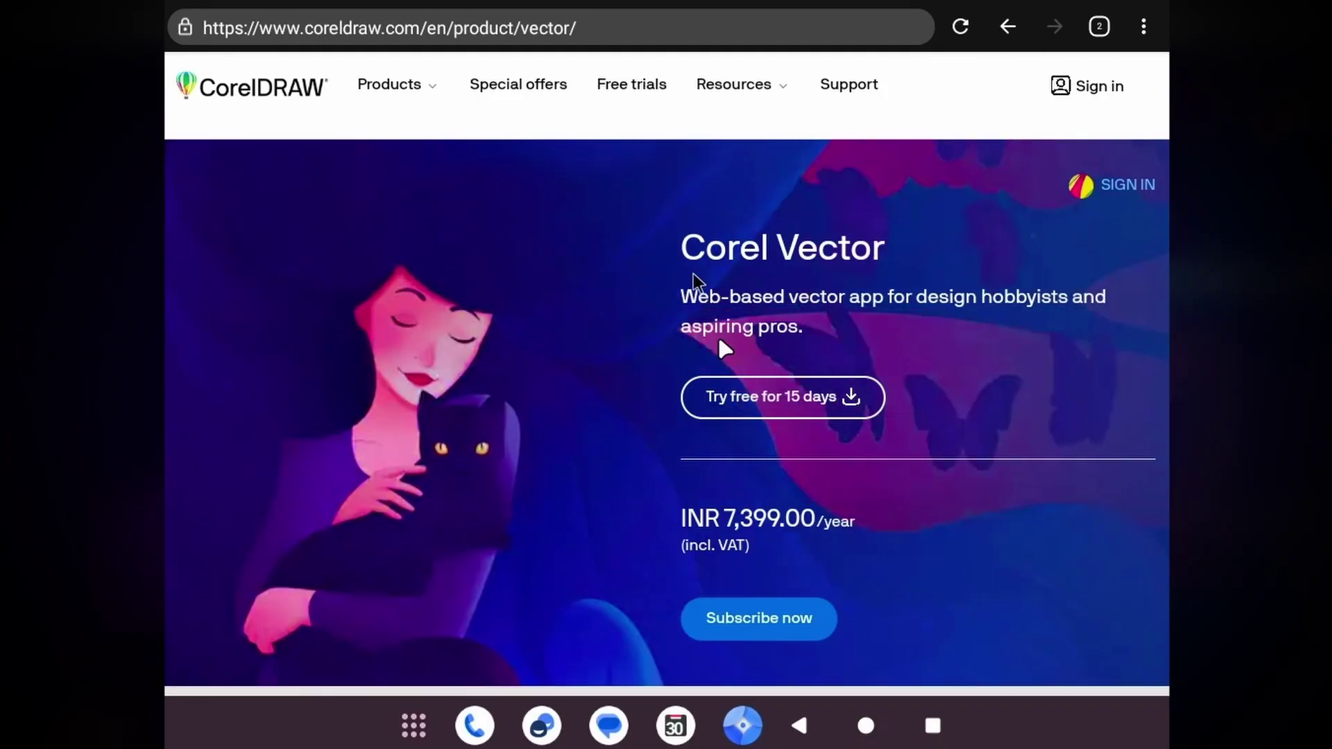
Scroll the Corel Vector product page and select its coreldraw.com URL.
scroll(663, 454, down, 7)
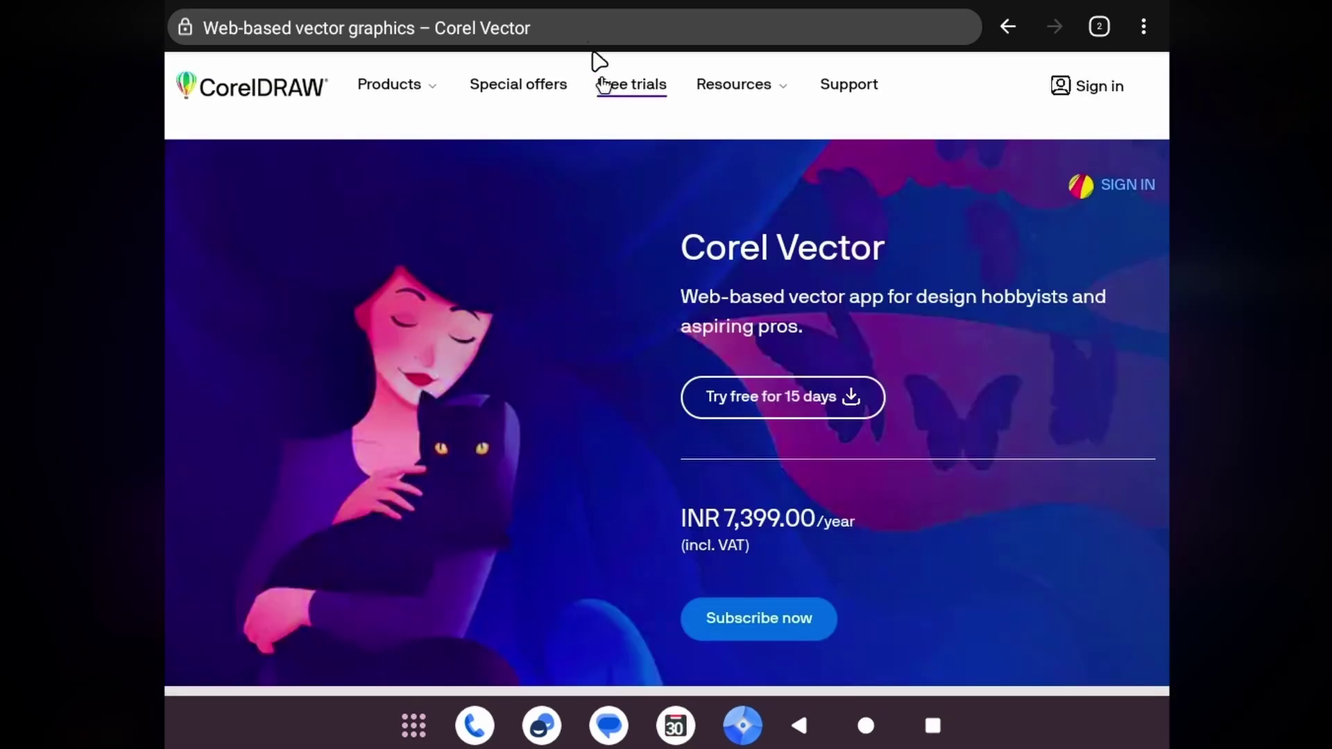
click(531, 29)
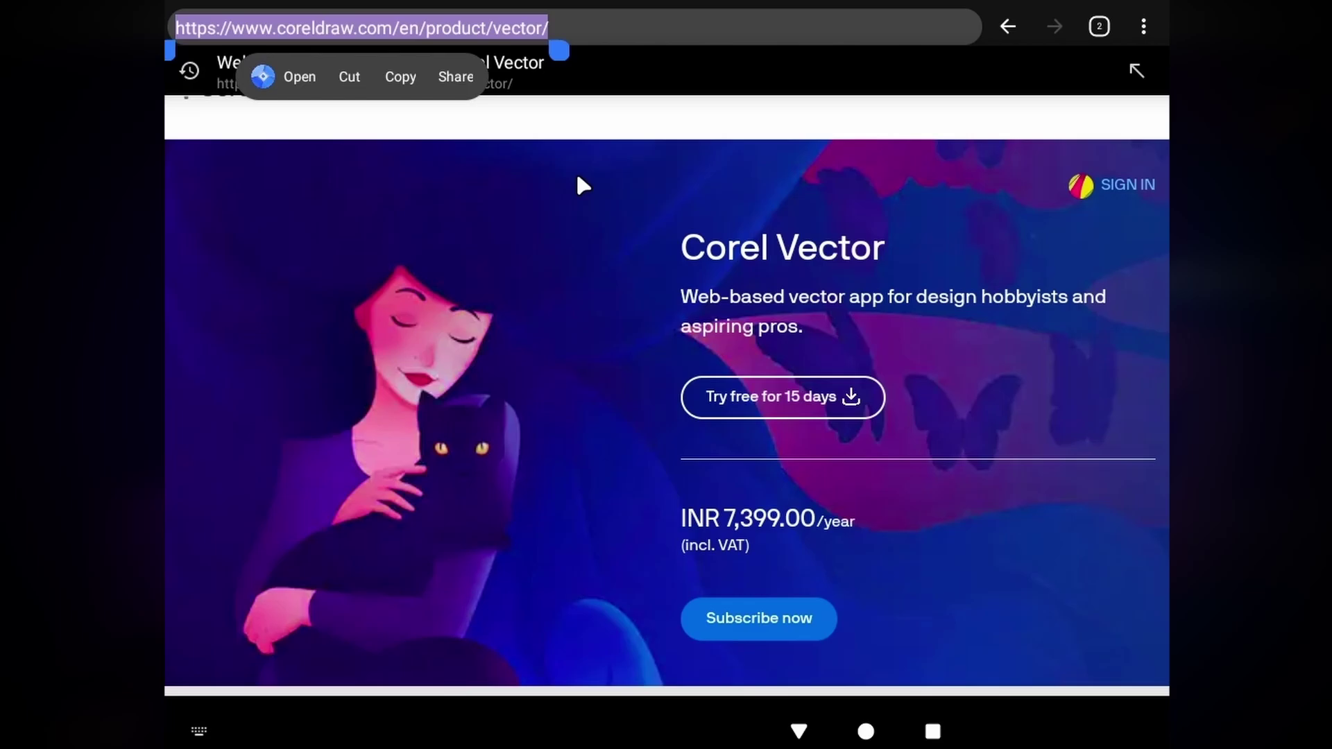
Return to the home screen, open and close the app drawer, and browse both quick settings pages.
click(865, 732)
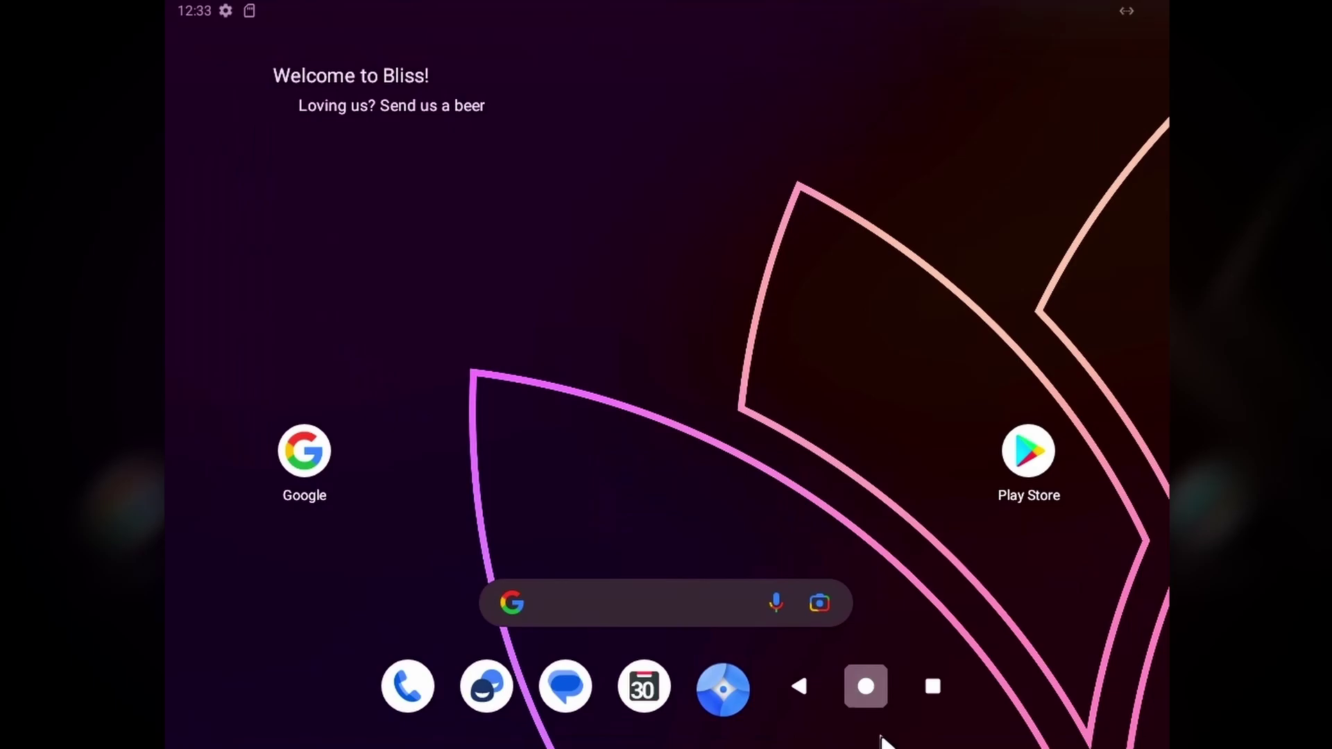
drag(797, 541, 1026, 178)
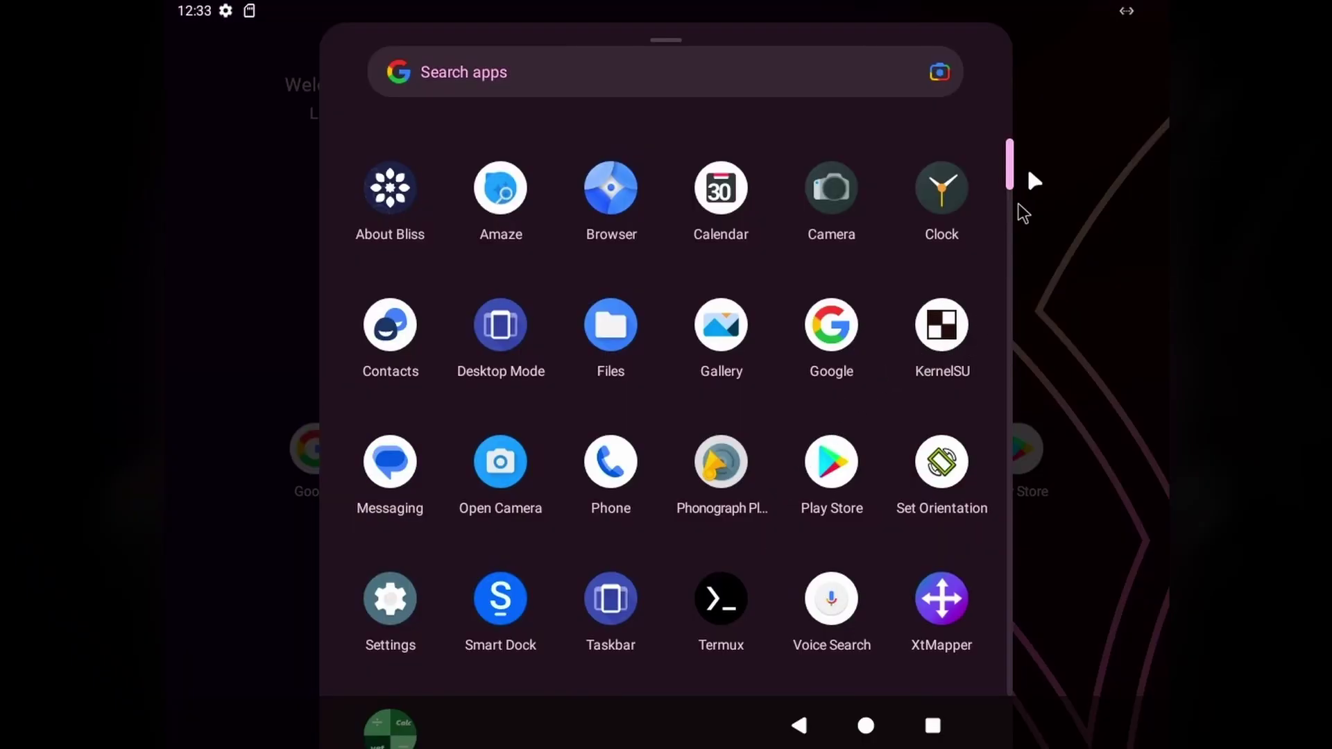
click(1119, 153)
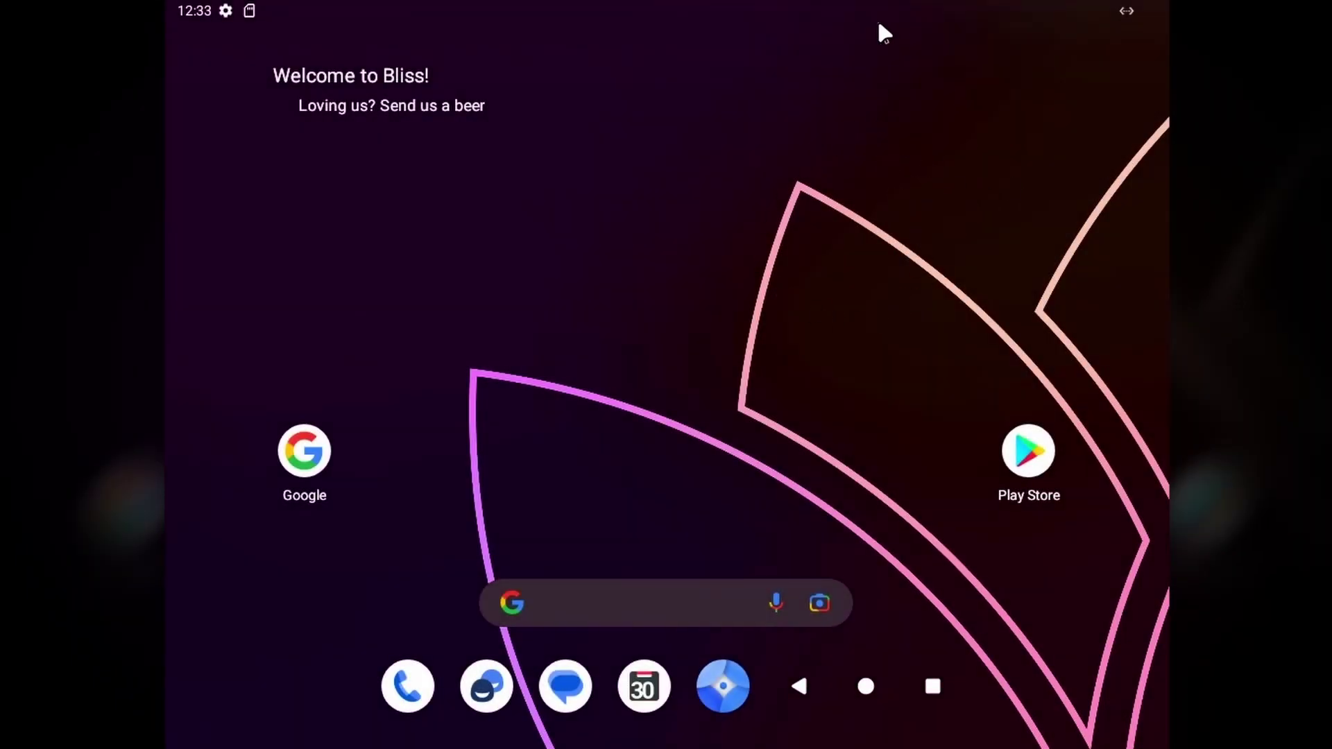
key(super+n)
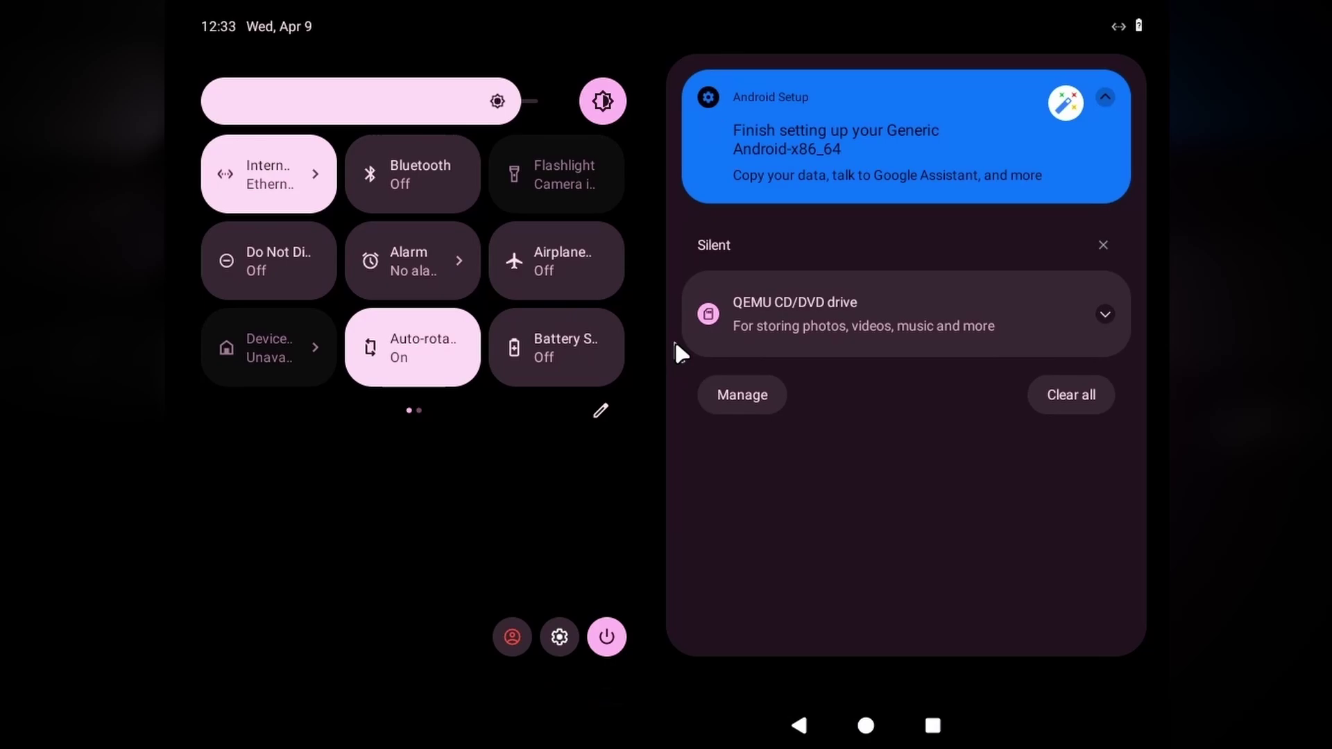
drag(538, 309, 559, 342)
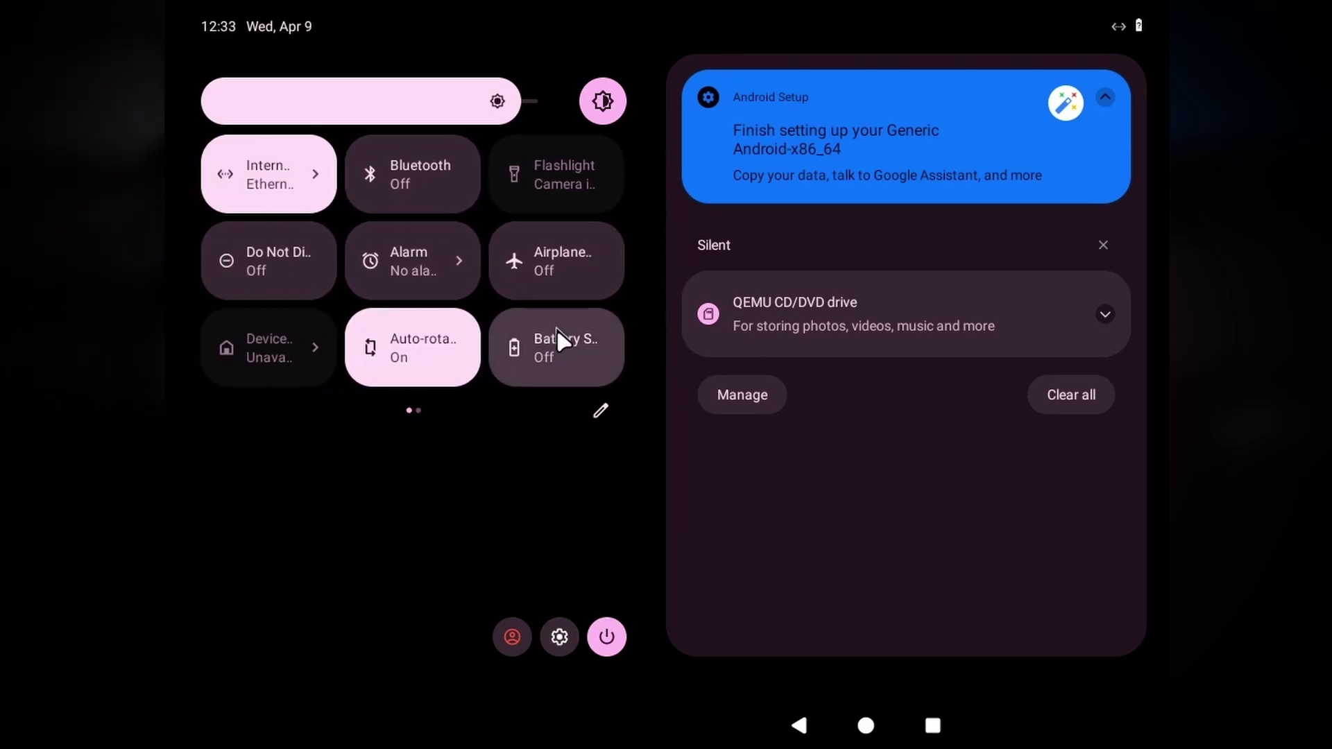
key(super+n)
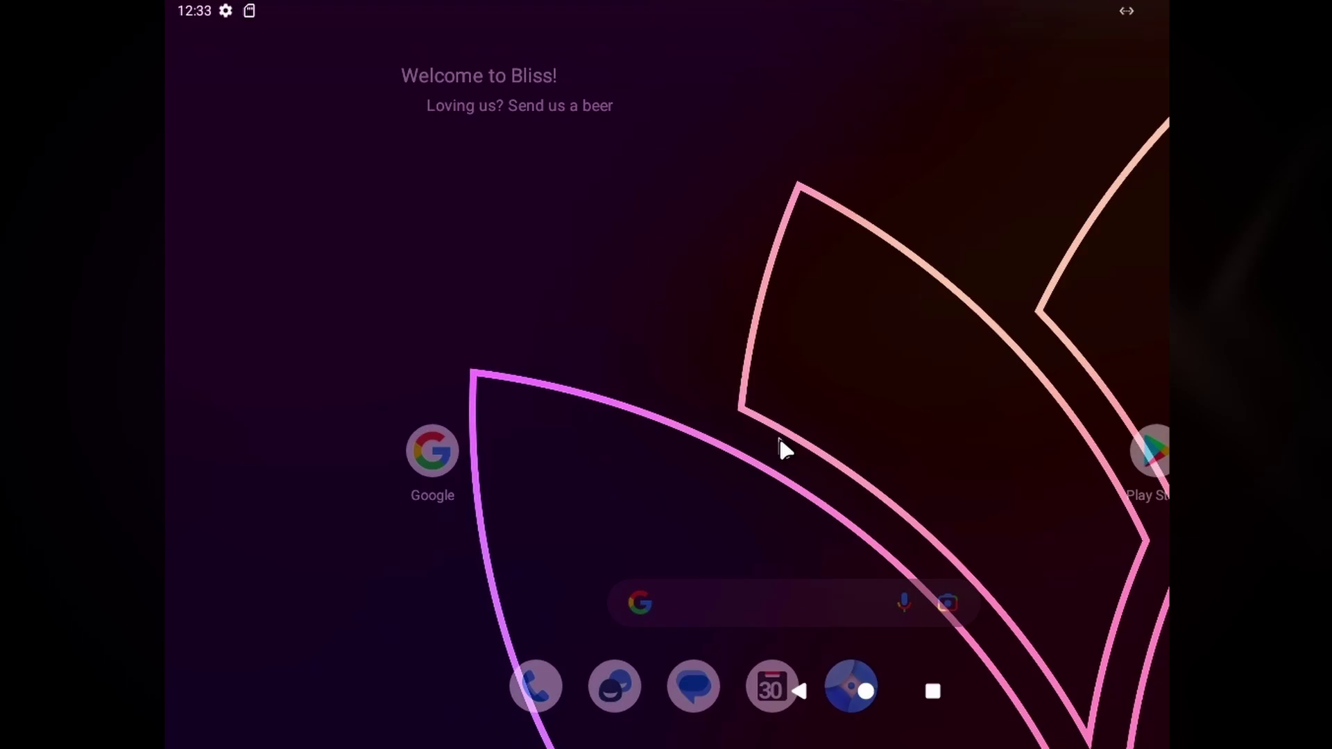
Open and close the app drawer twice more, then launch Settings from quick settings.
drag(669, 516, 704, 371)
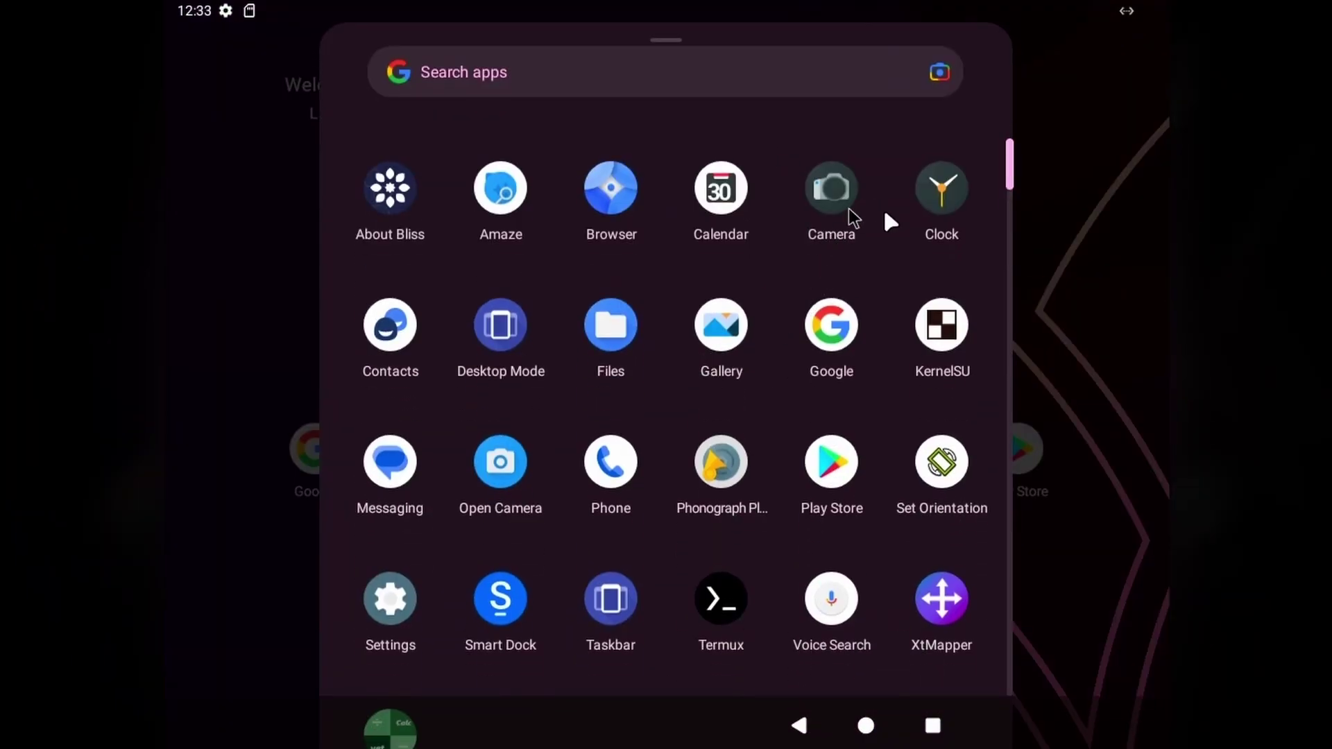
click(1050, 270)
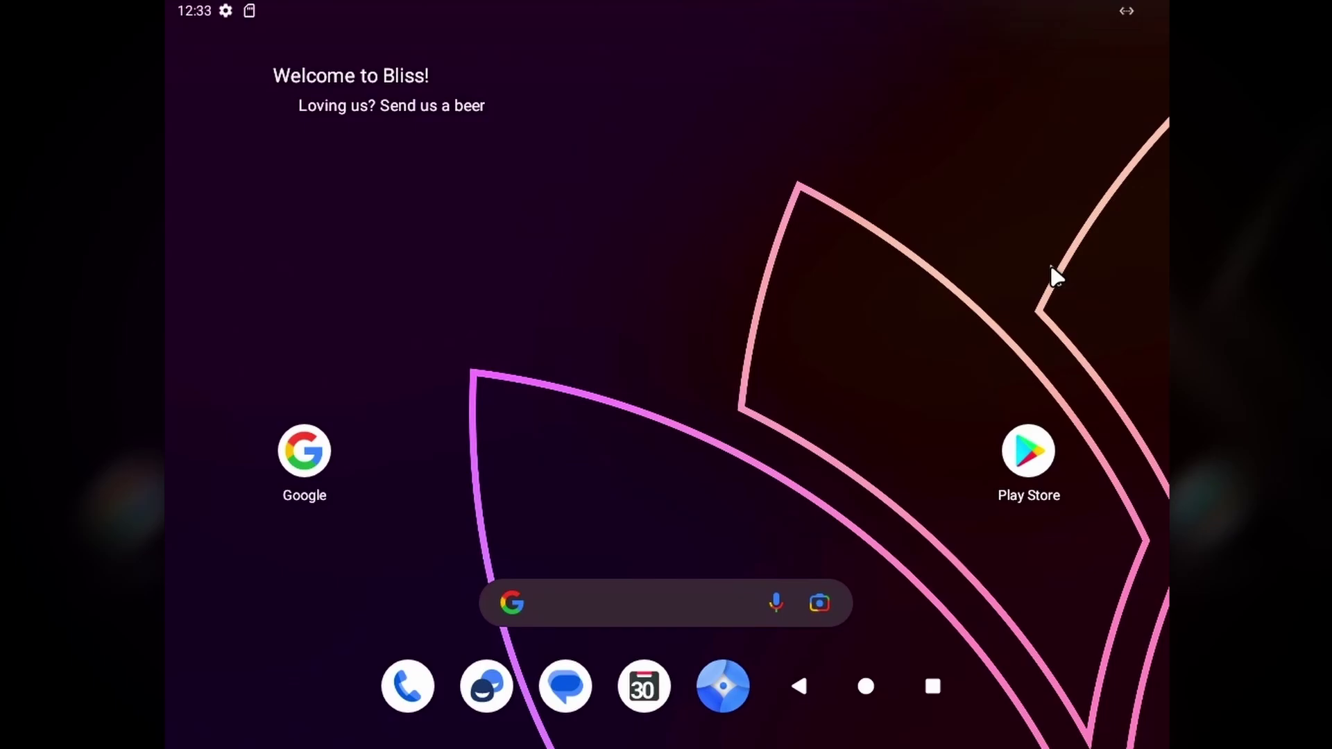
drag(760, 390, 787, 283)
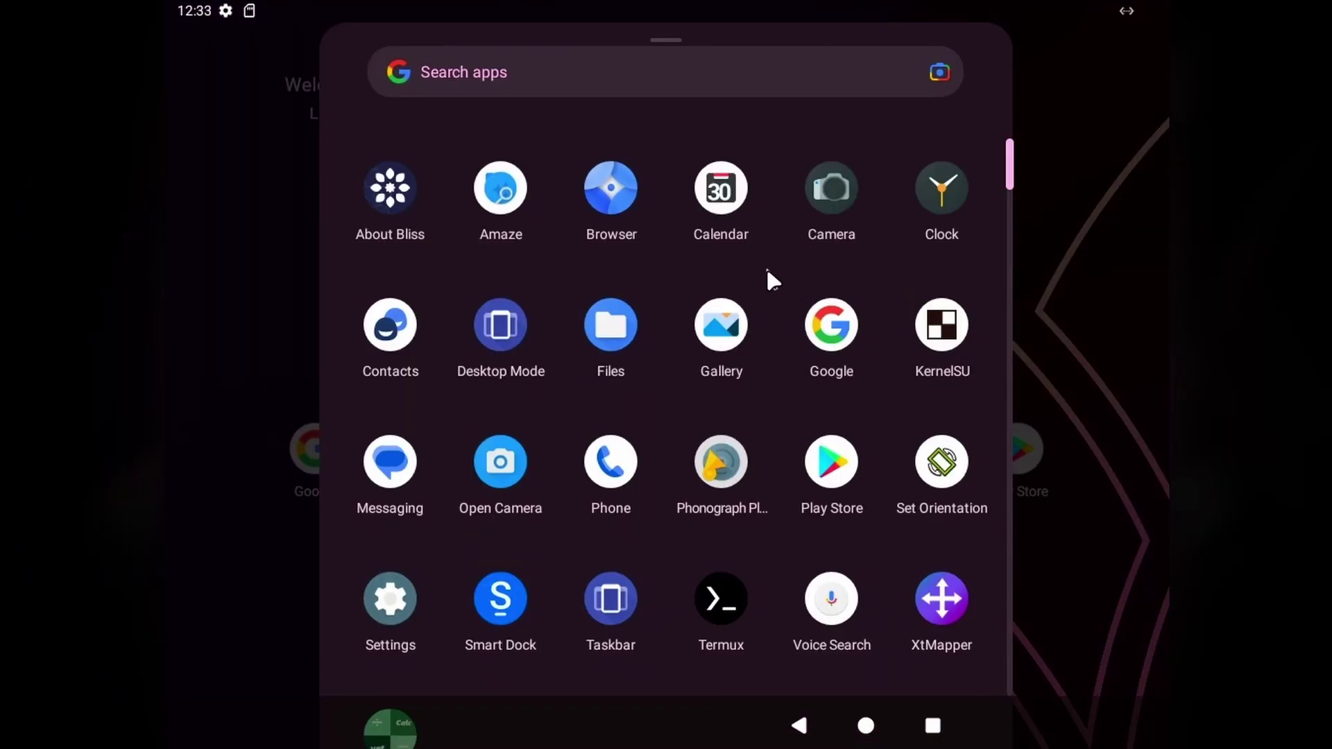
click(252, 356)
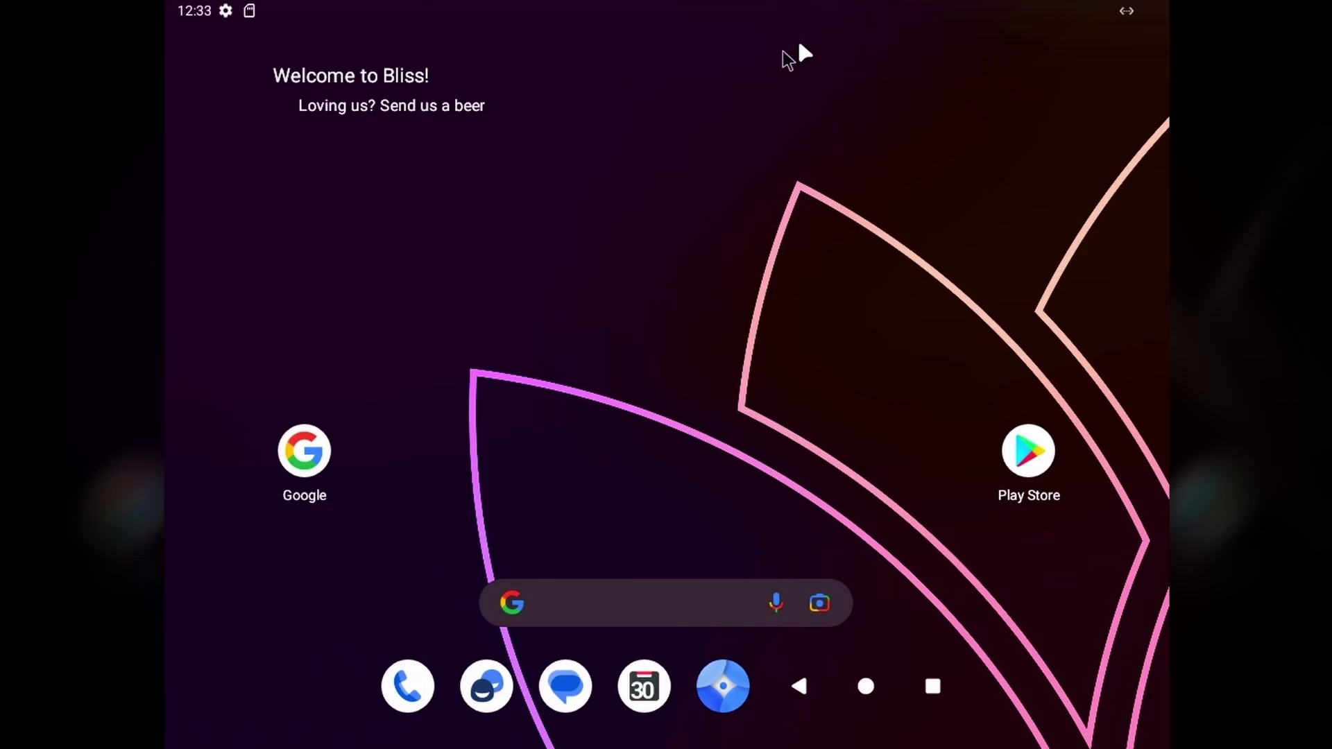
drag(835, 90, 829, 130)
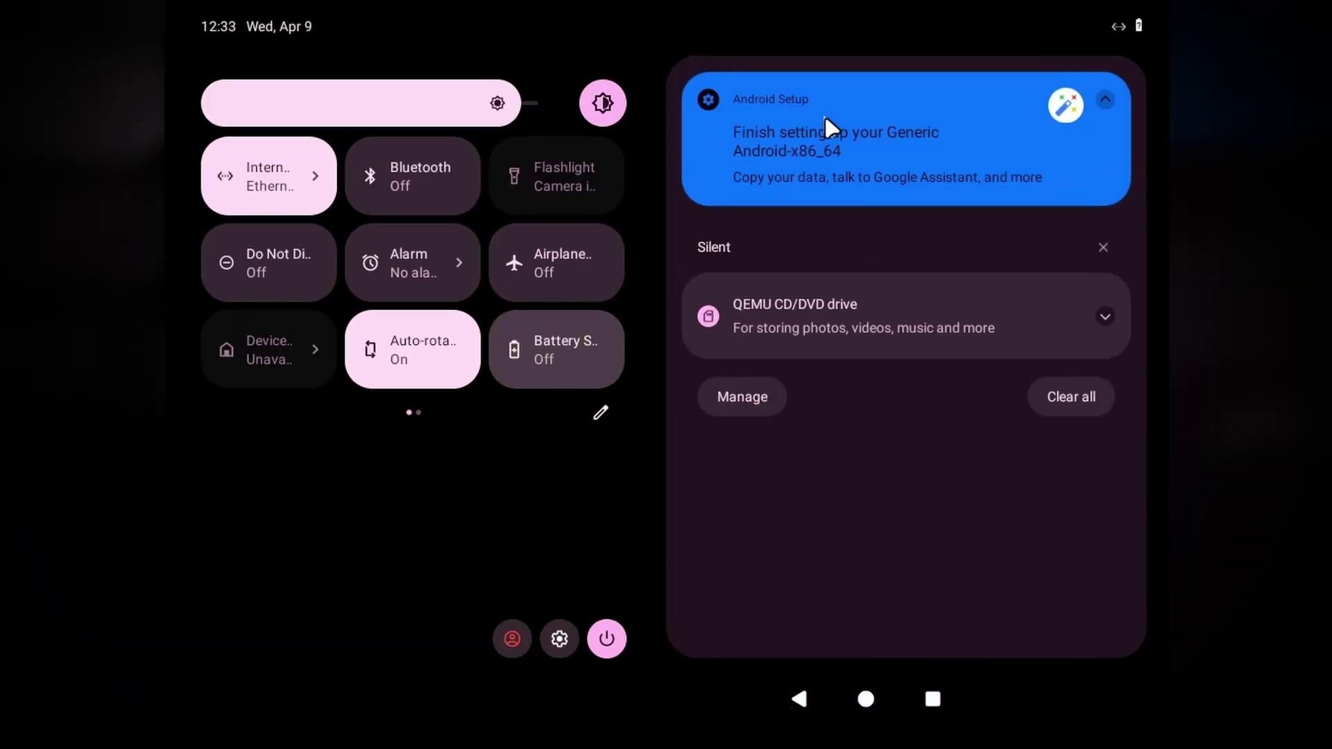
click(557, 640)
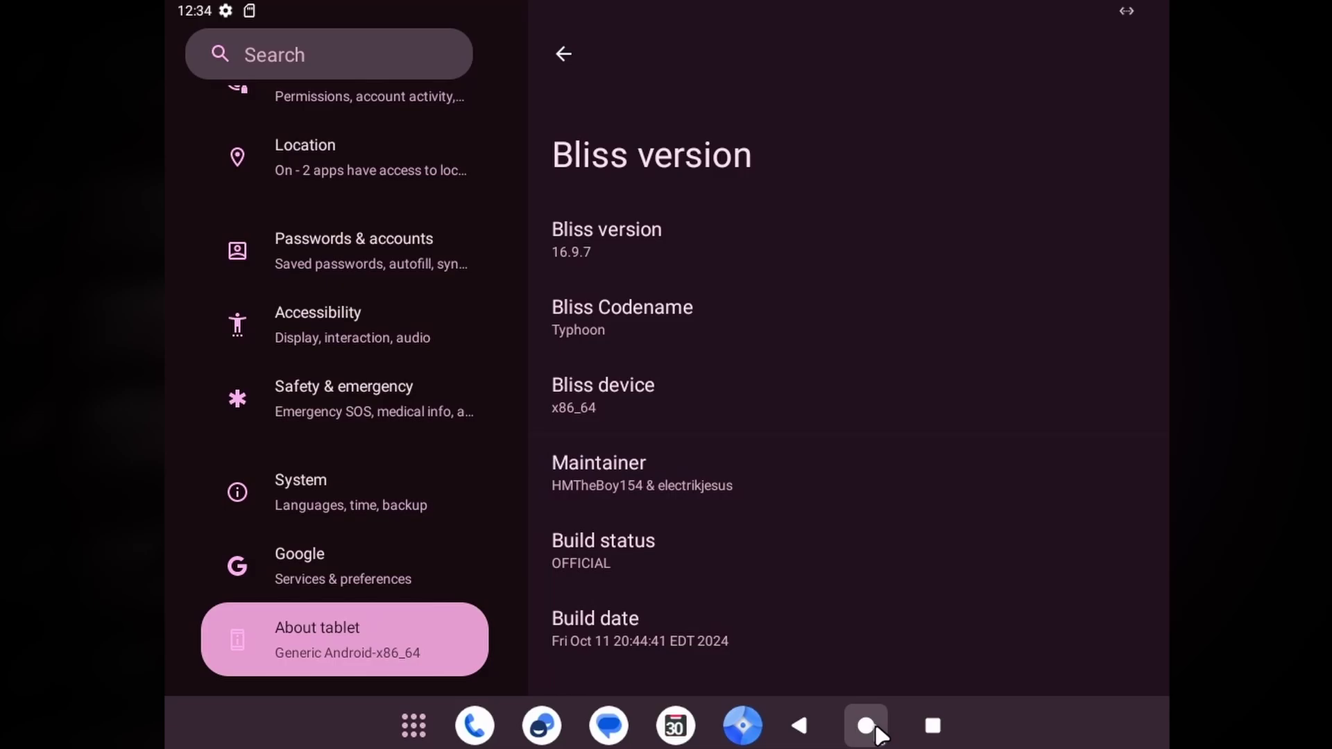
Leave Settings for the home screen, then open and close the app drawer.
click(871, 725)
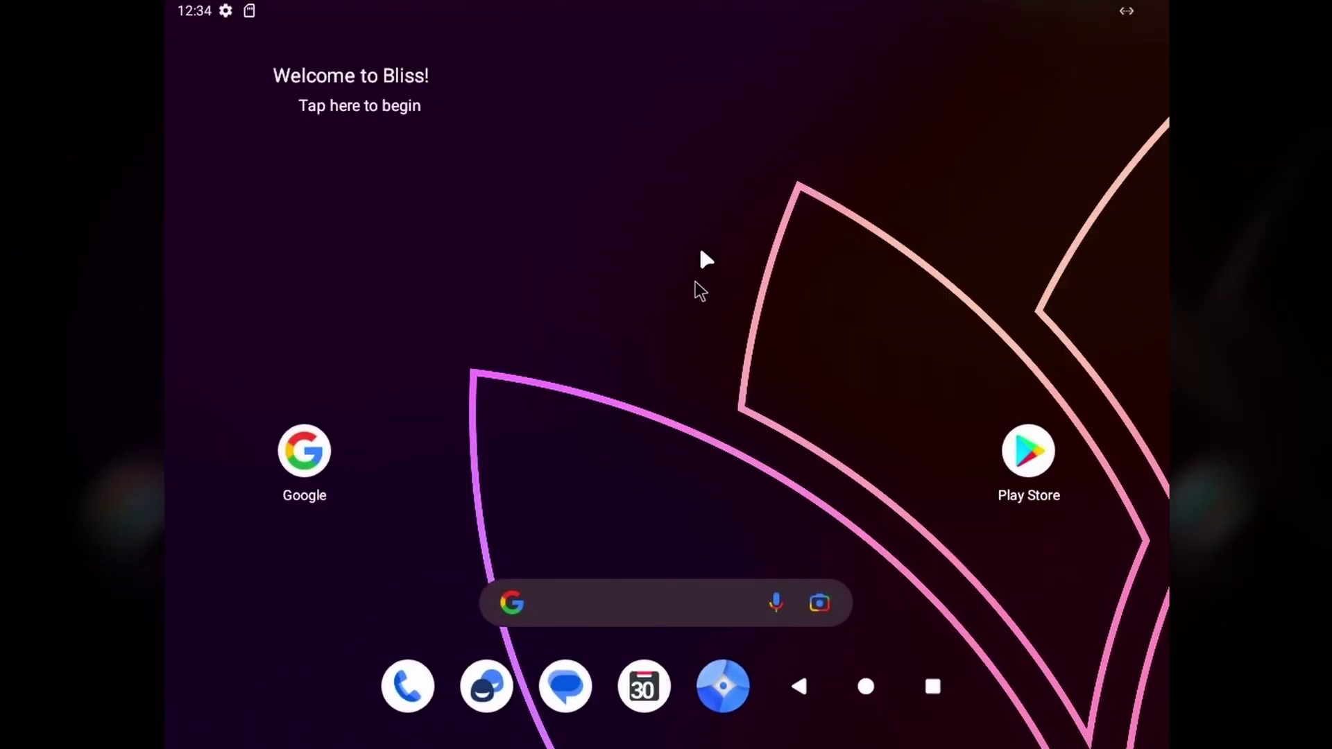
drag(589, 489, 613, 212)
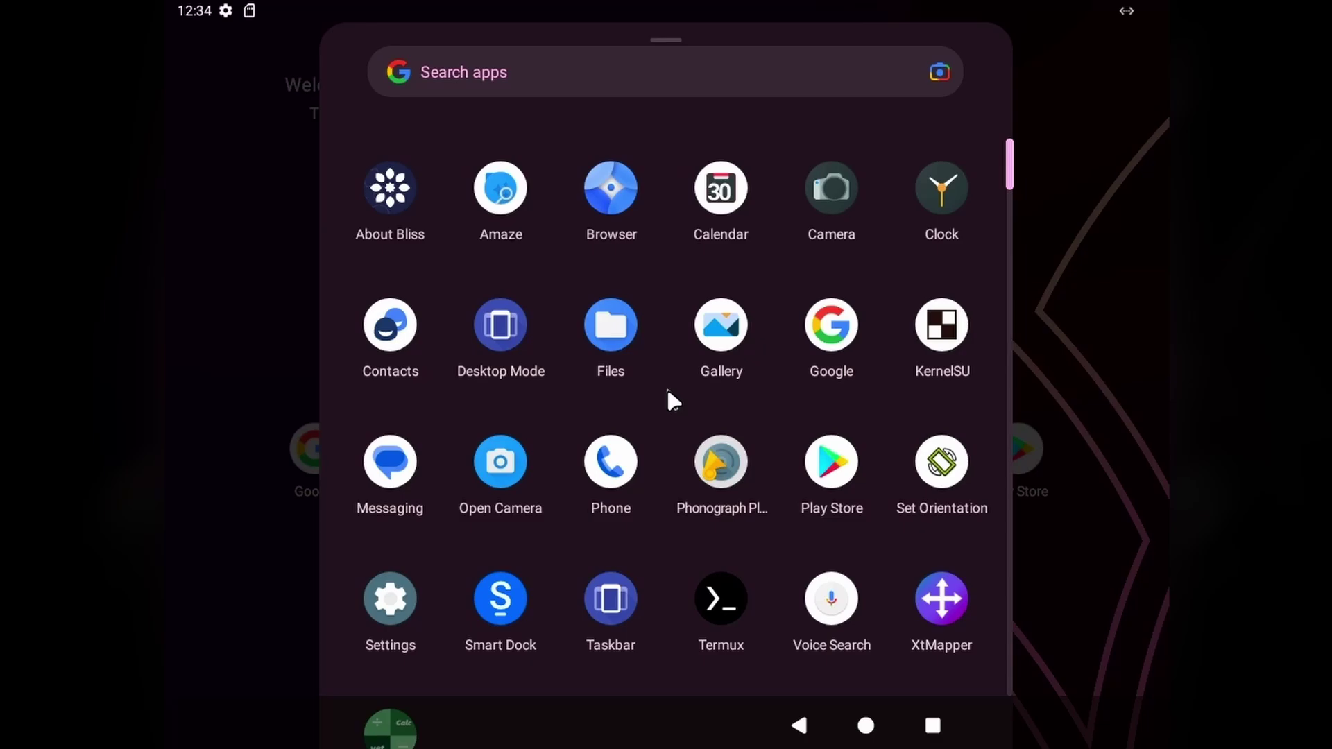
drag(667, 387, 666, 591)
Switch between home screen pages, glance at quick settings, and finish in the app drawer.
drag(804, 305, 1011, 381)
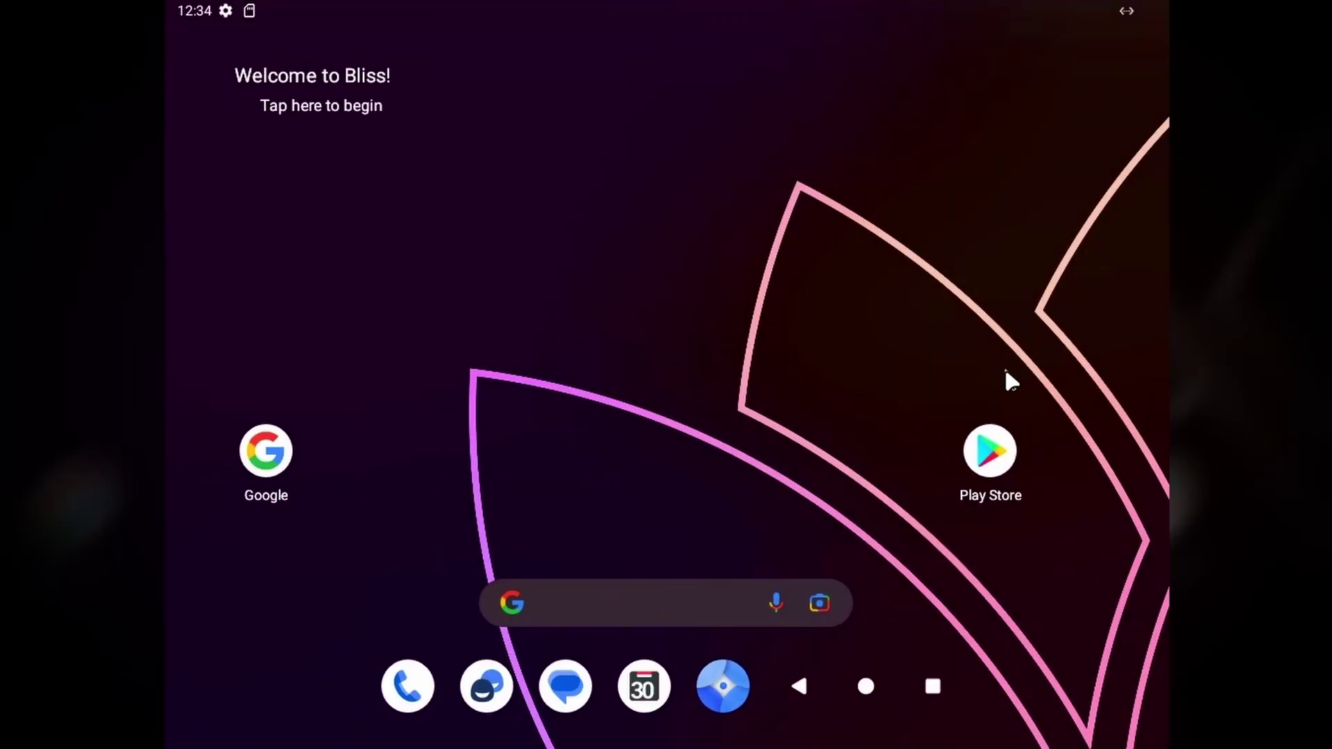
drag(678, 506, 657, 333)
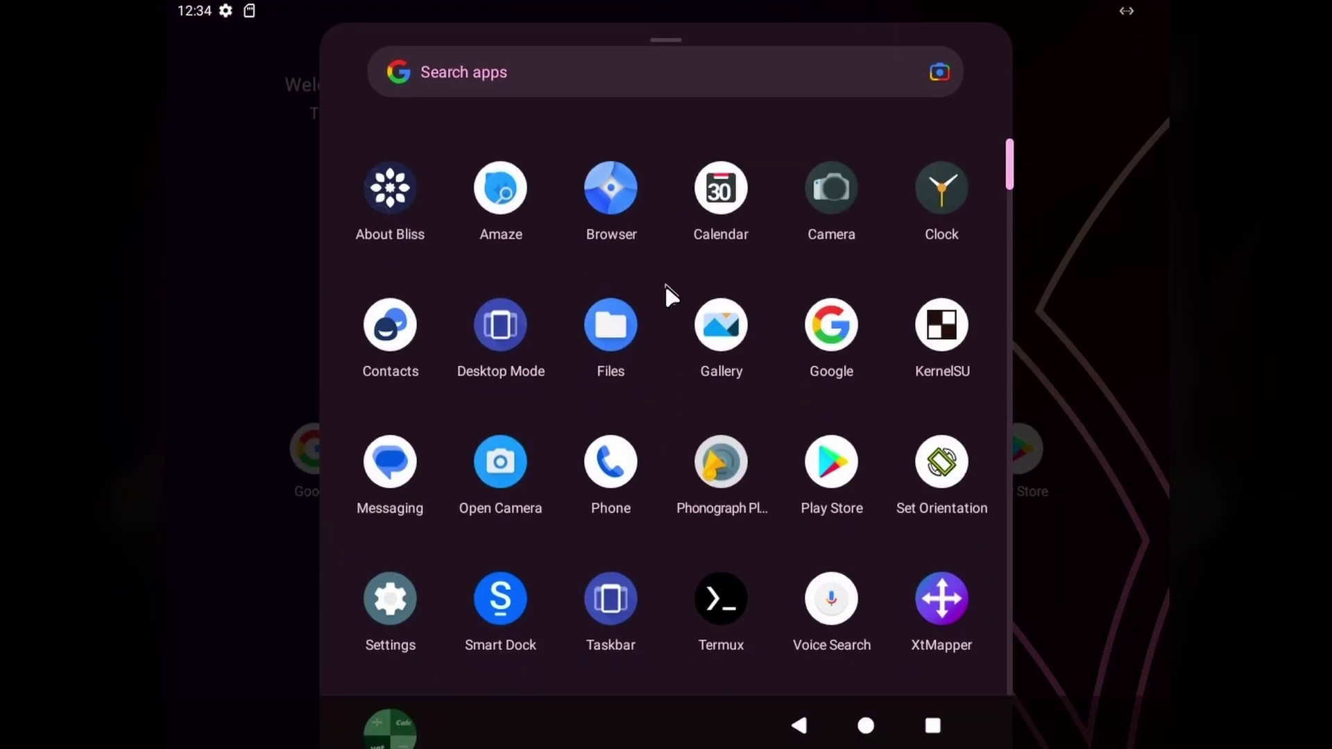
drag(664, 285, 678, 562)
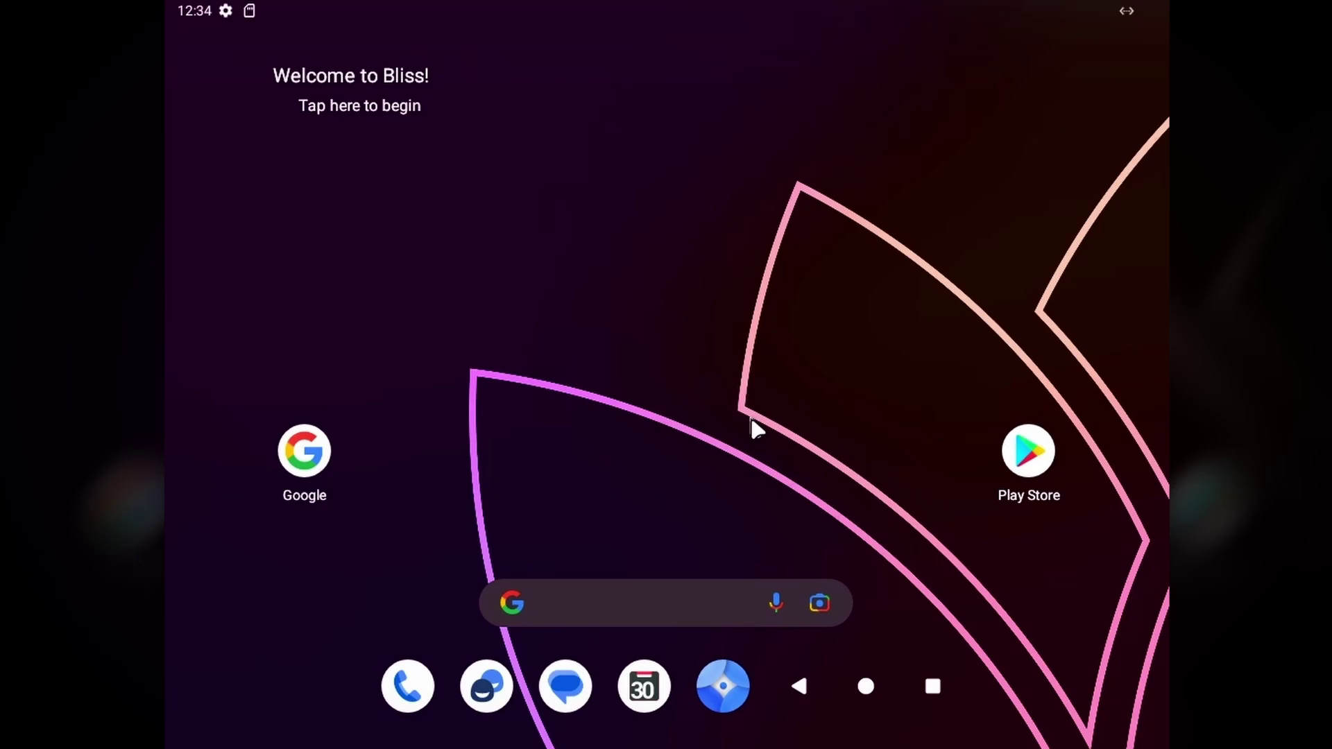
drag(752, 425, 817, 284)
drag(706, 529, 758, 264)
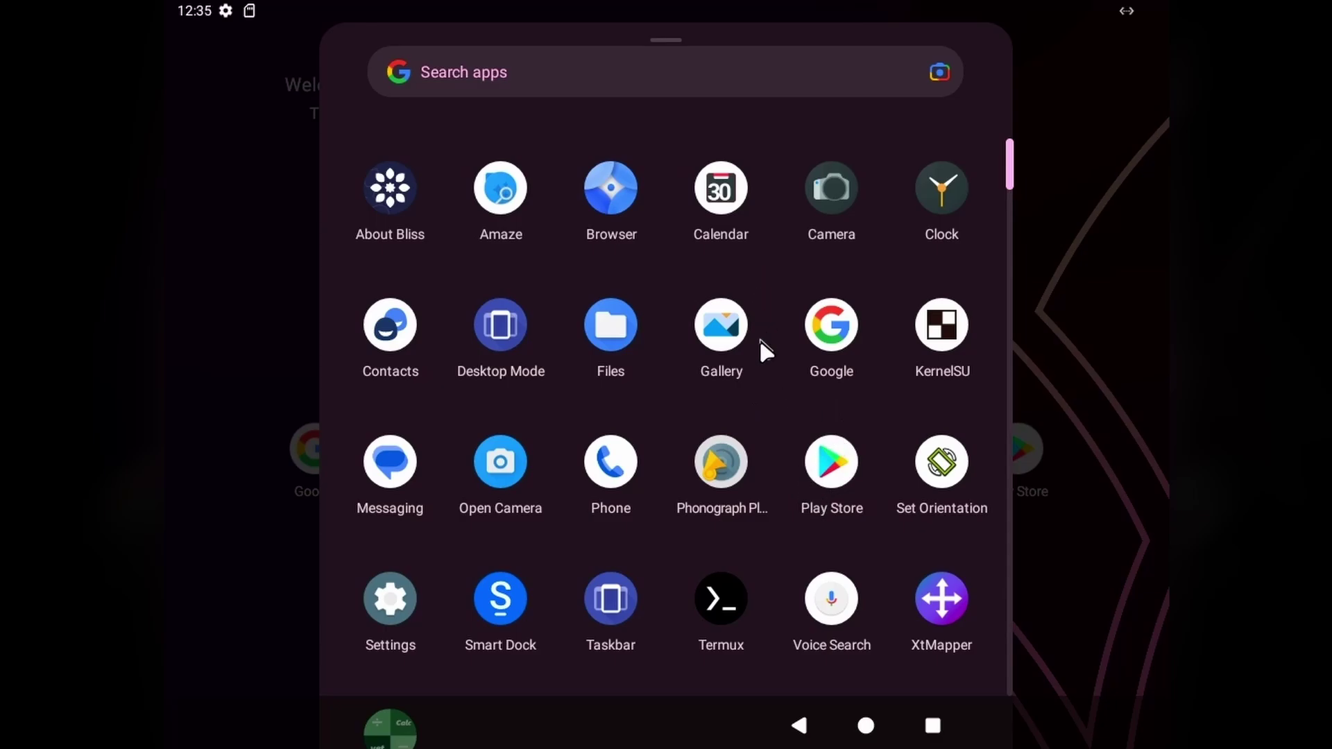
Scroll the Corel Vector page, then load play.google.com from the 'g' address suggestion.
scroll(774, 277, up, 2)
scroll(763, 260, down, 2)
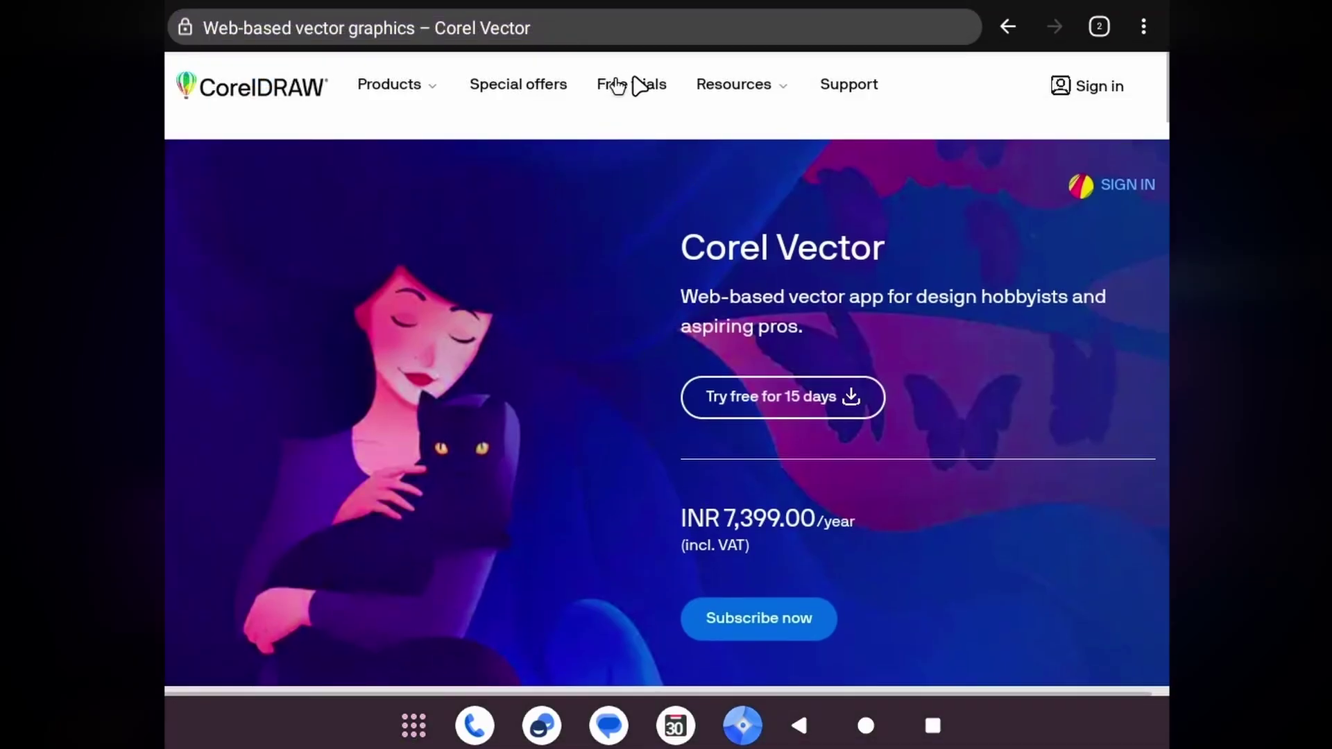
click(592, 31)
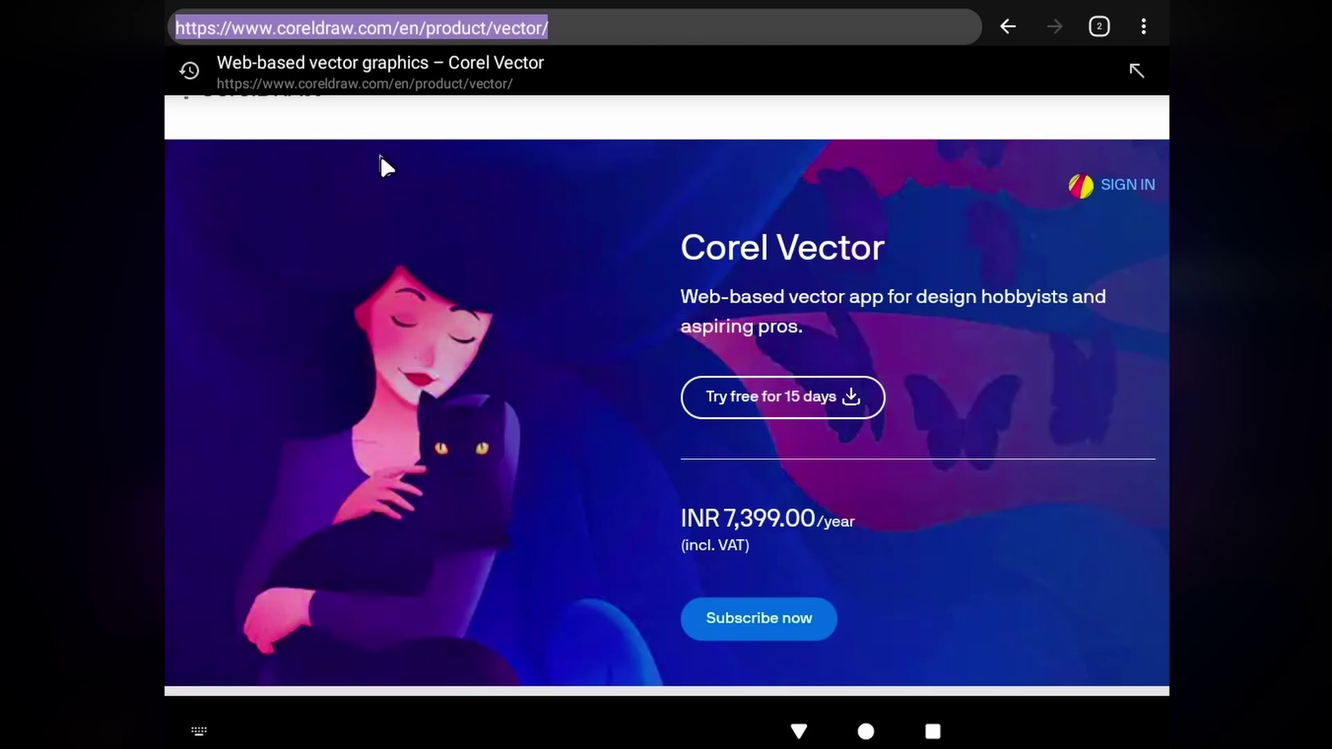
text(g)
click(875, 200)
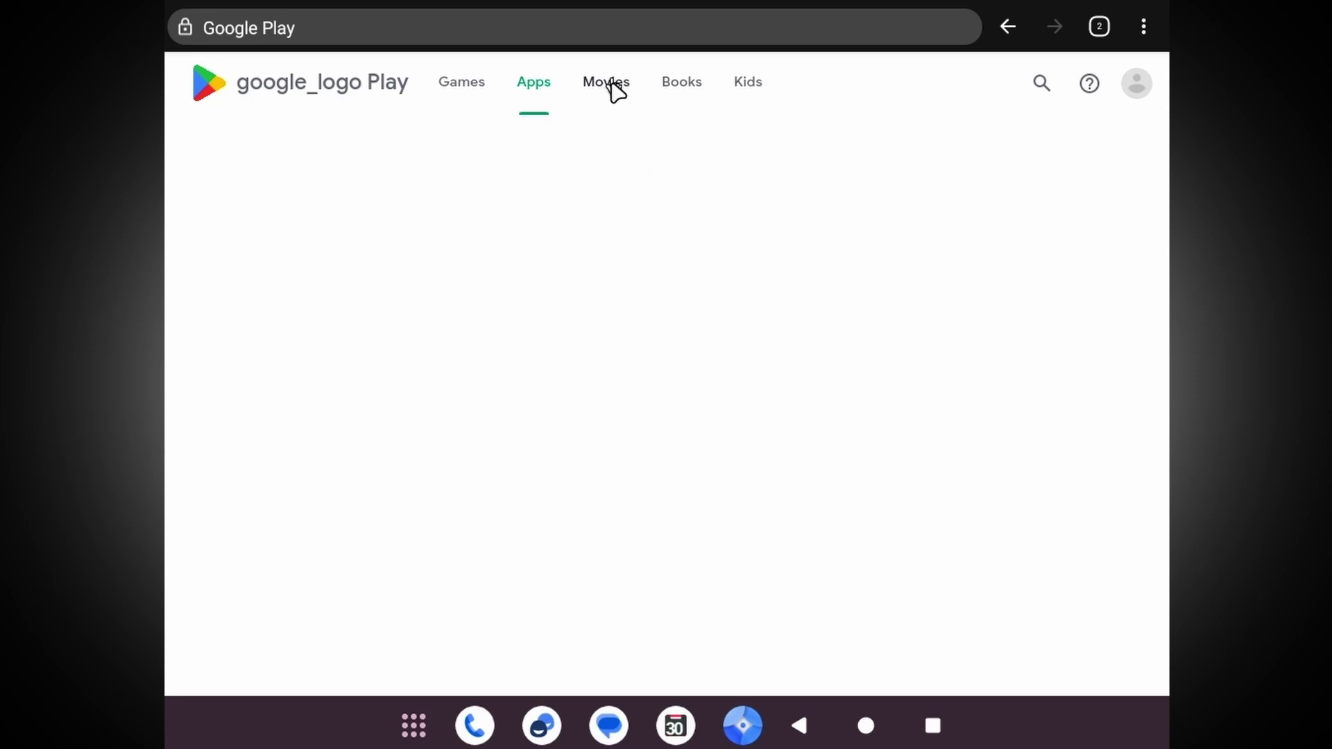
Go home from Google Play, toggle the app drawer, dismiss Google Discover, and end on home.
click(866, 725)
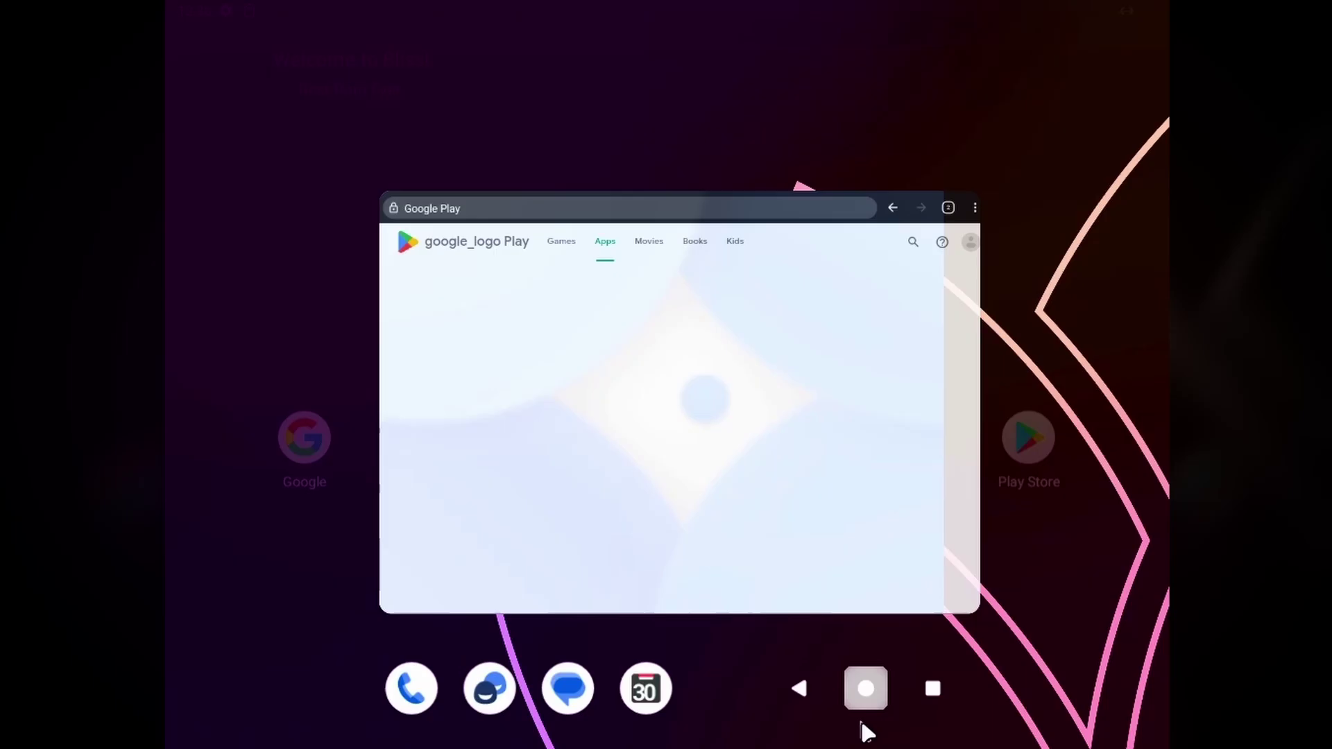
key(super)
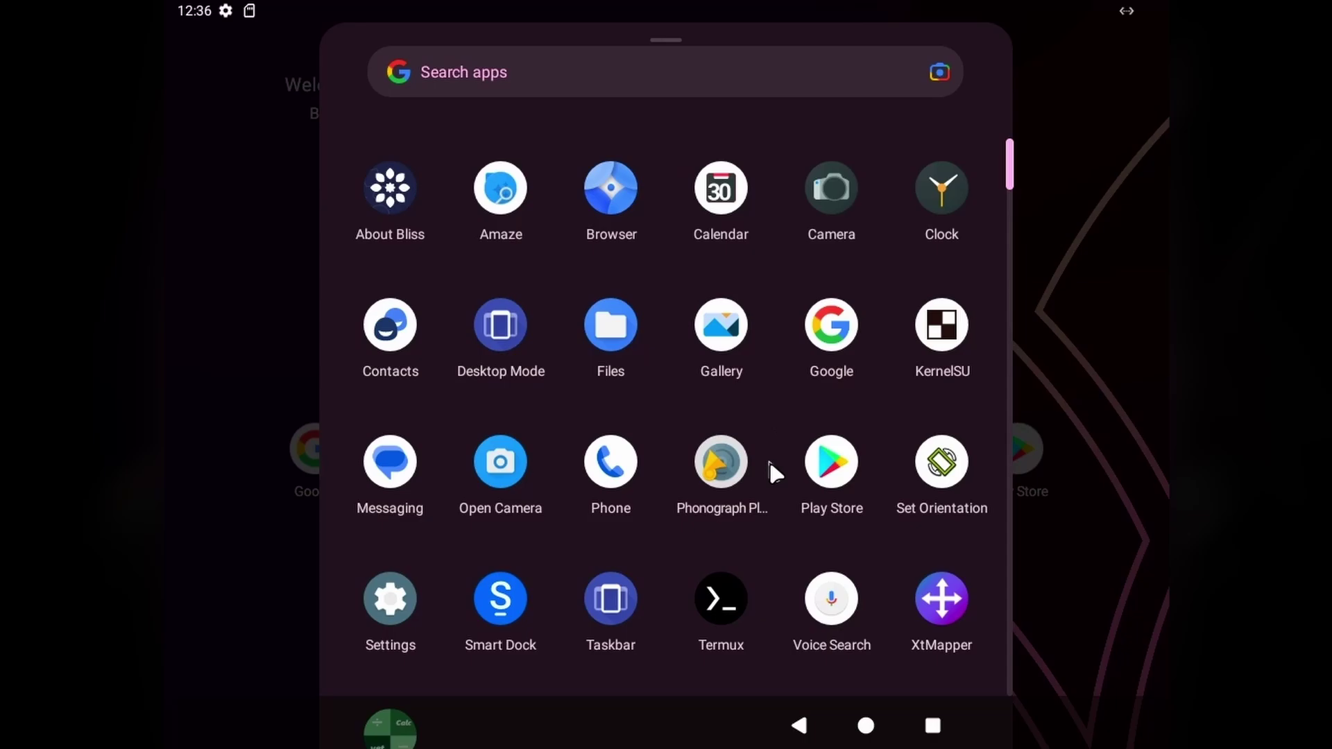
key(super)
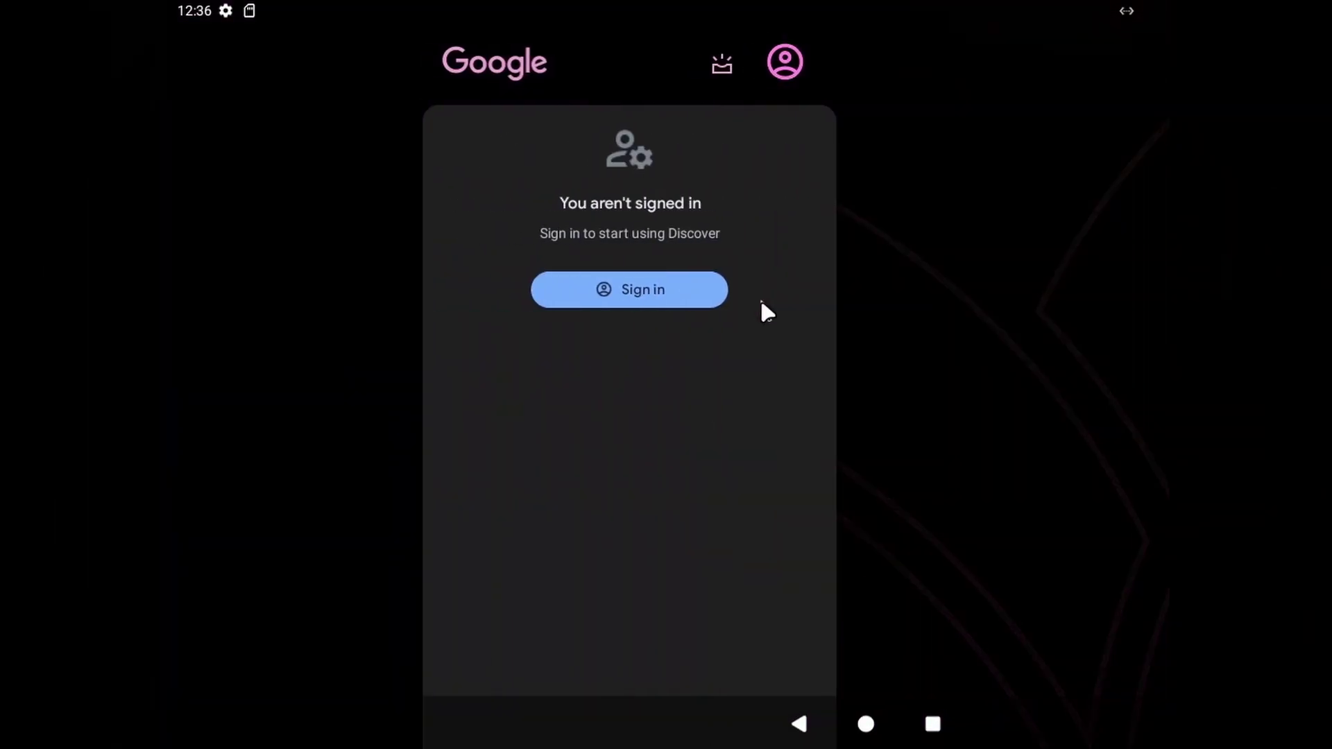
click(958, 386)
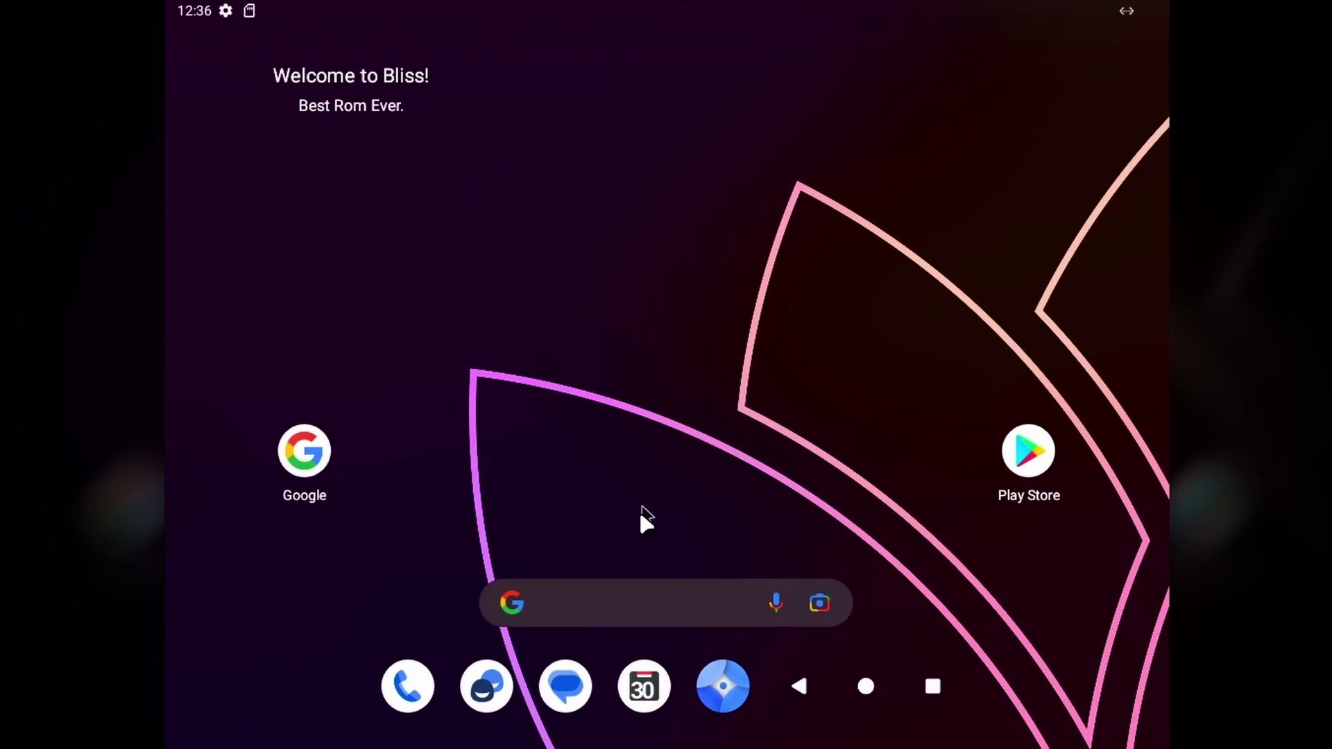
drag(640, 507, 667, 240)
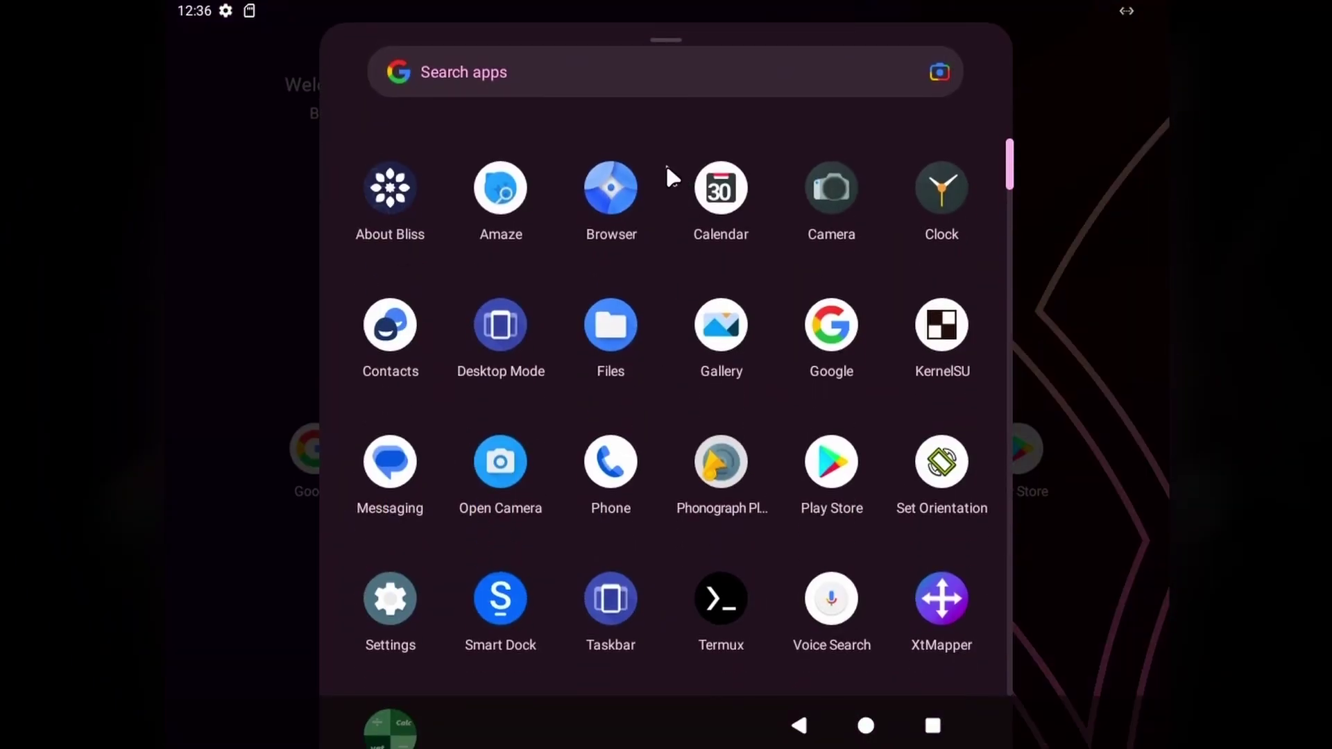
key(Escape)
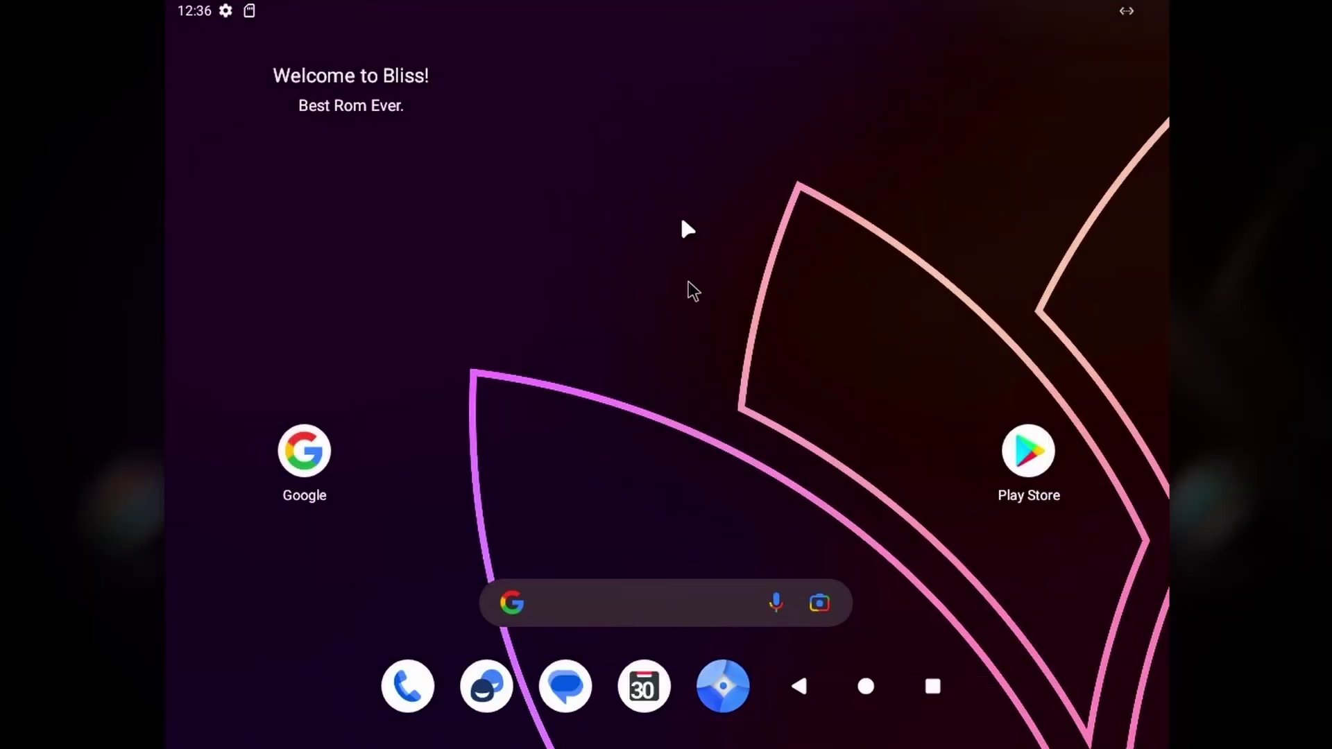